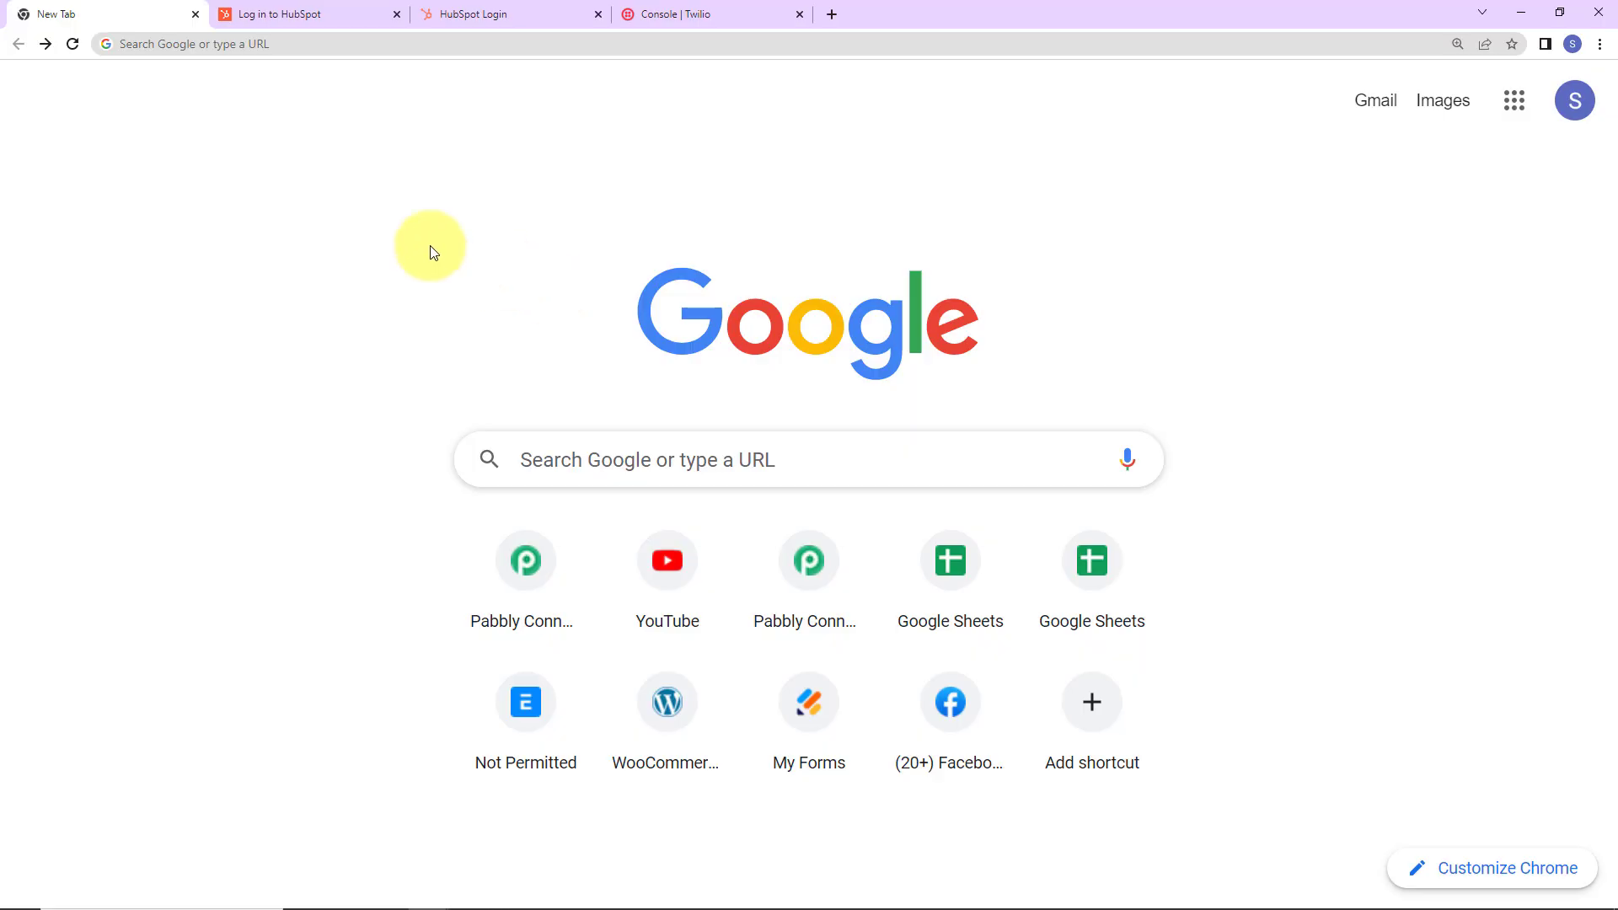
Go to pabbly.com/connect, log in to the Pabbly account, and launch Pabbly Connect.
click(300, 41)
text(pa)
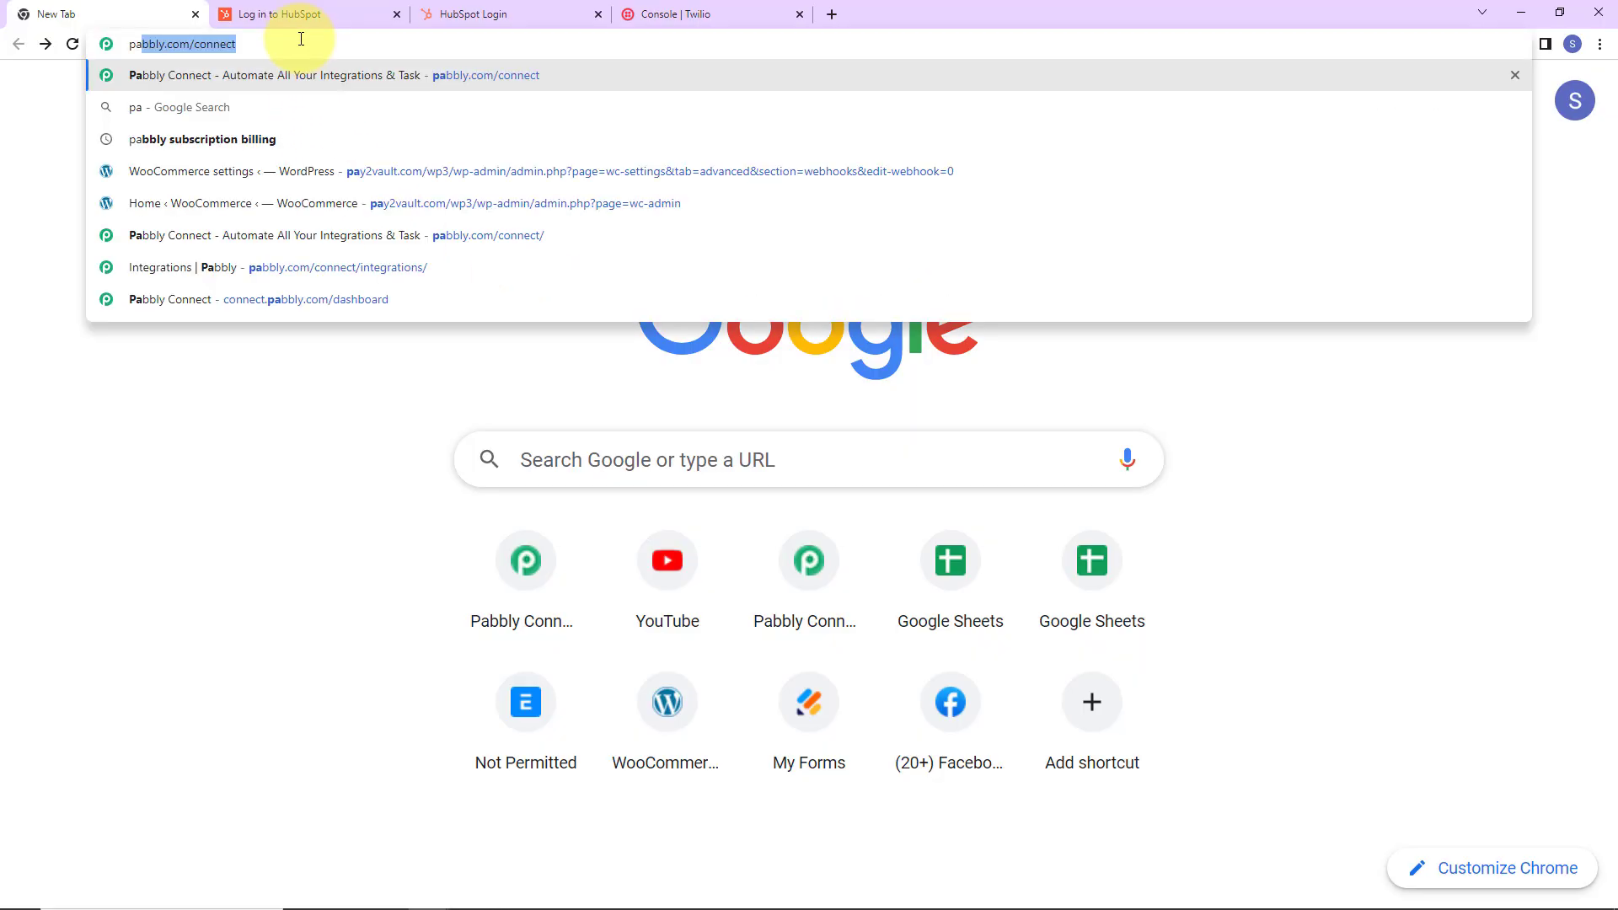
key(Return)
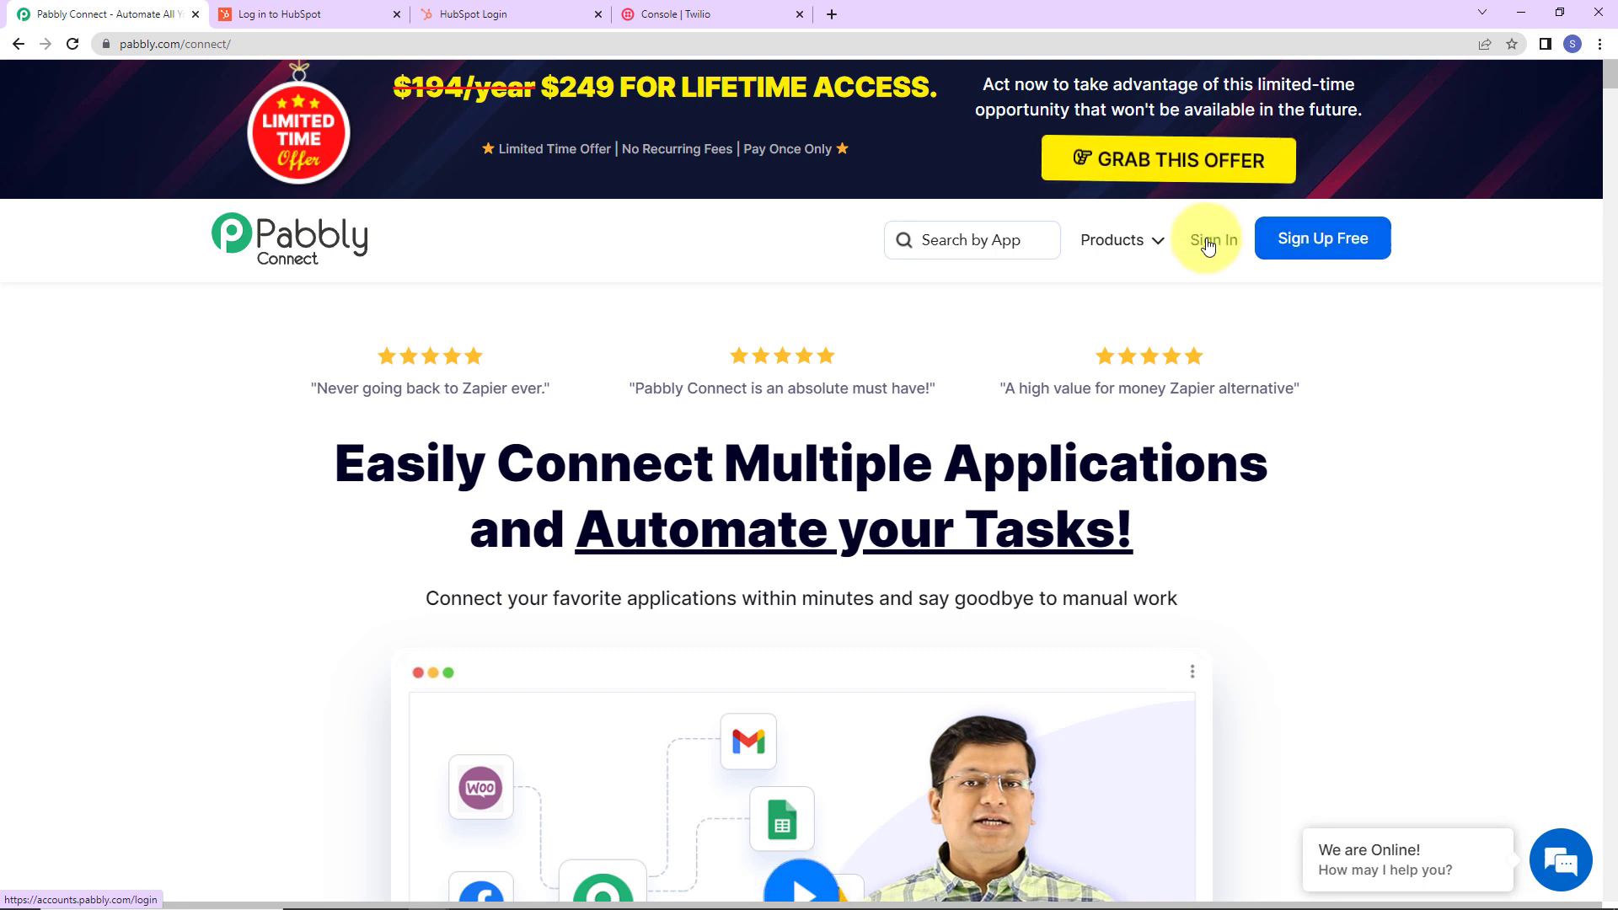
click(1237, 297)
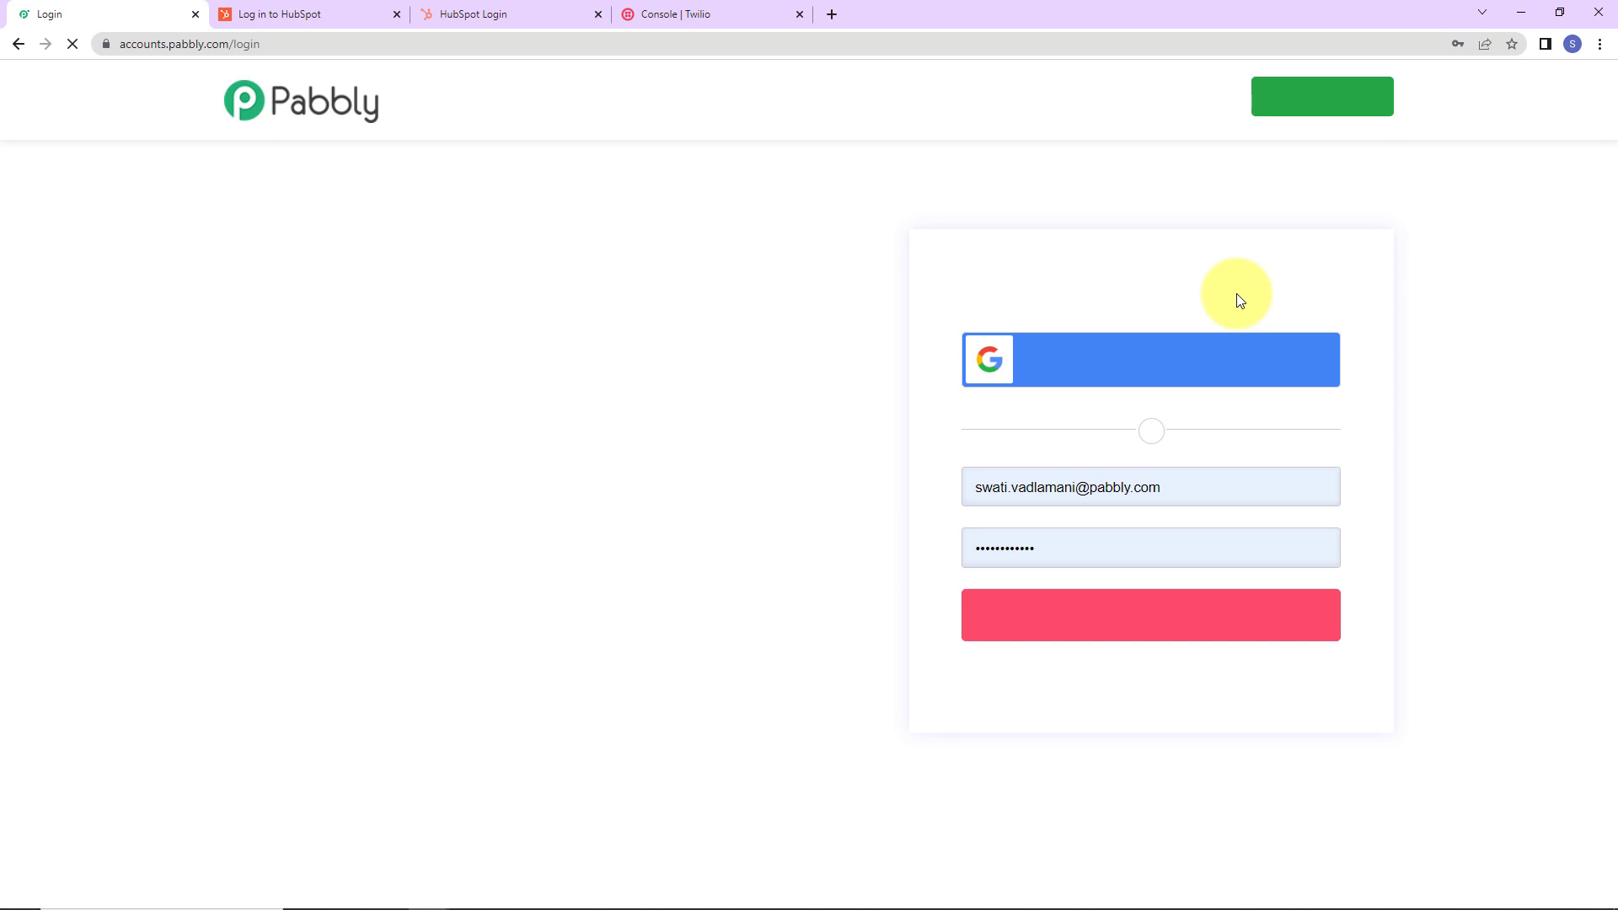
click(1043, 616)
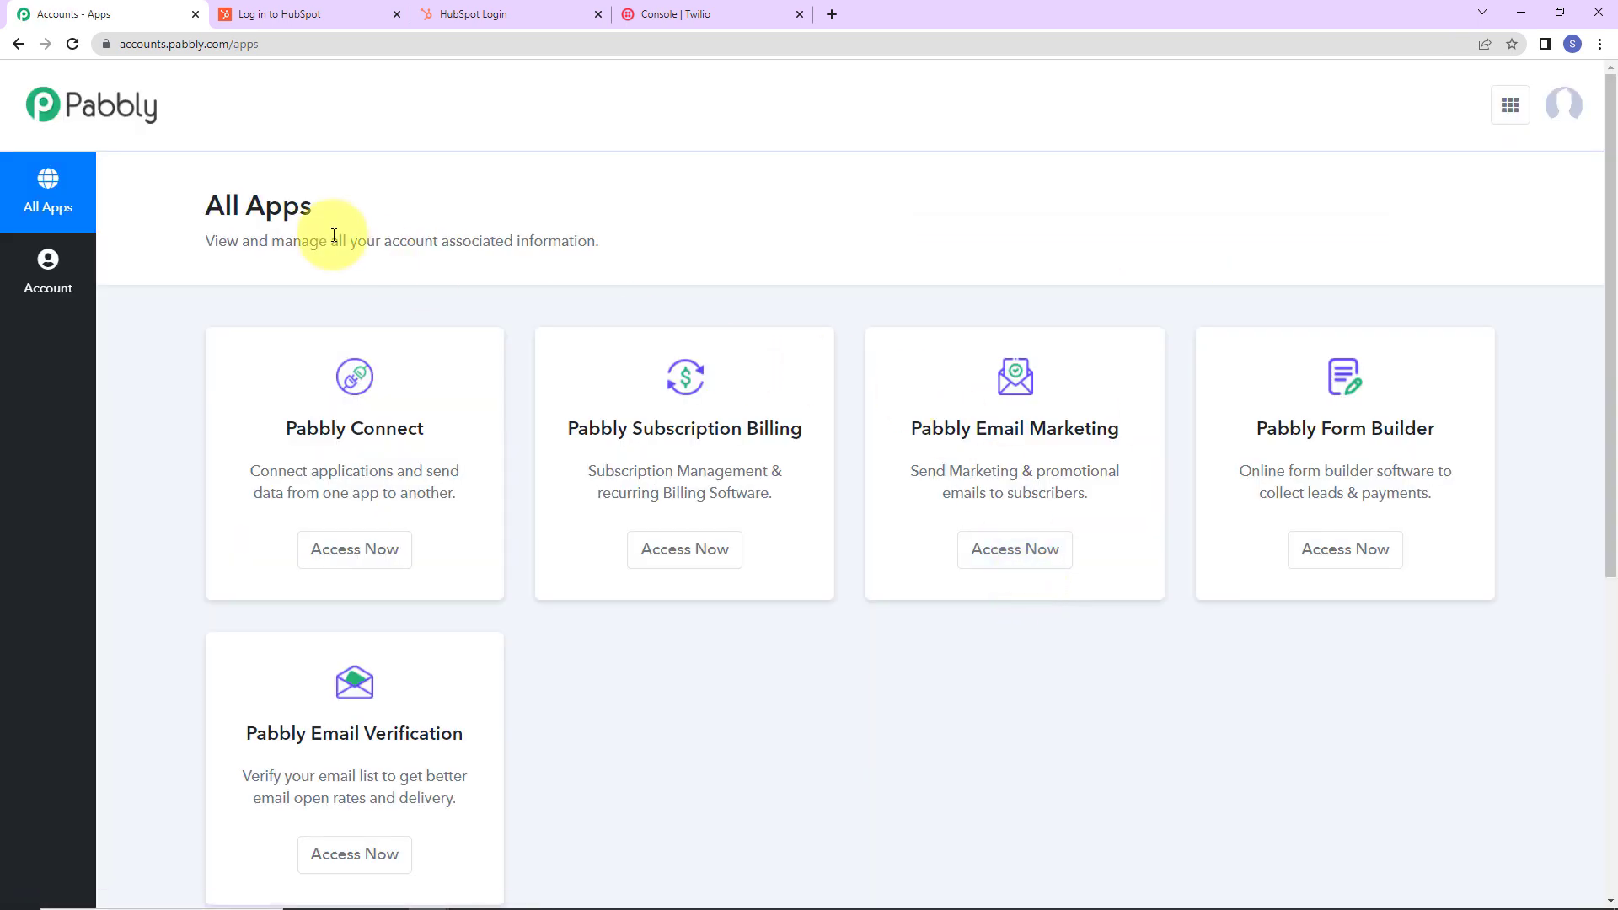
click(338, 552)
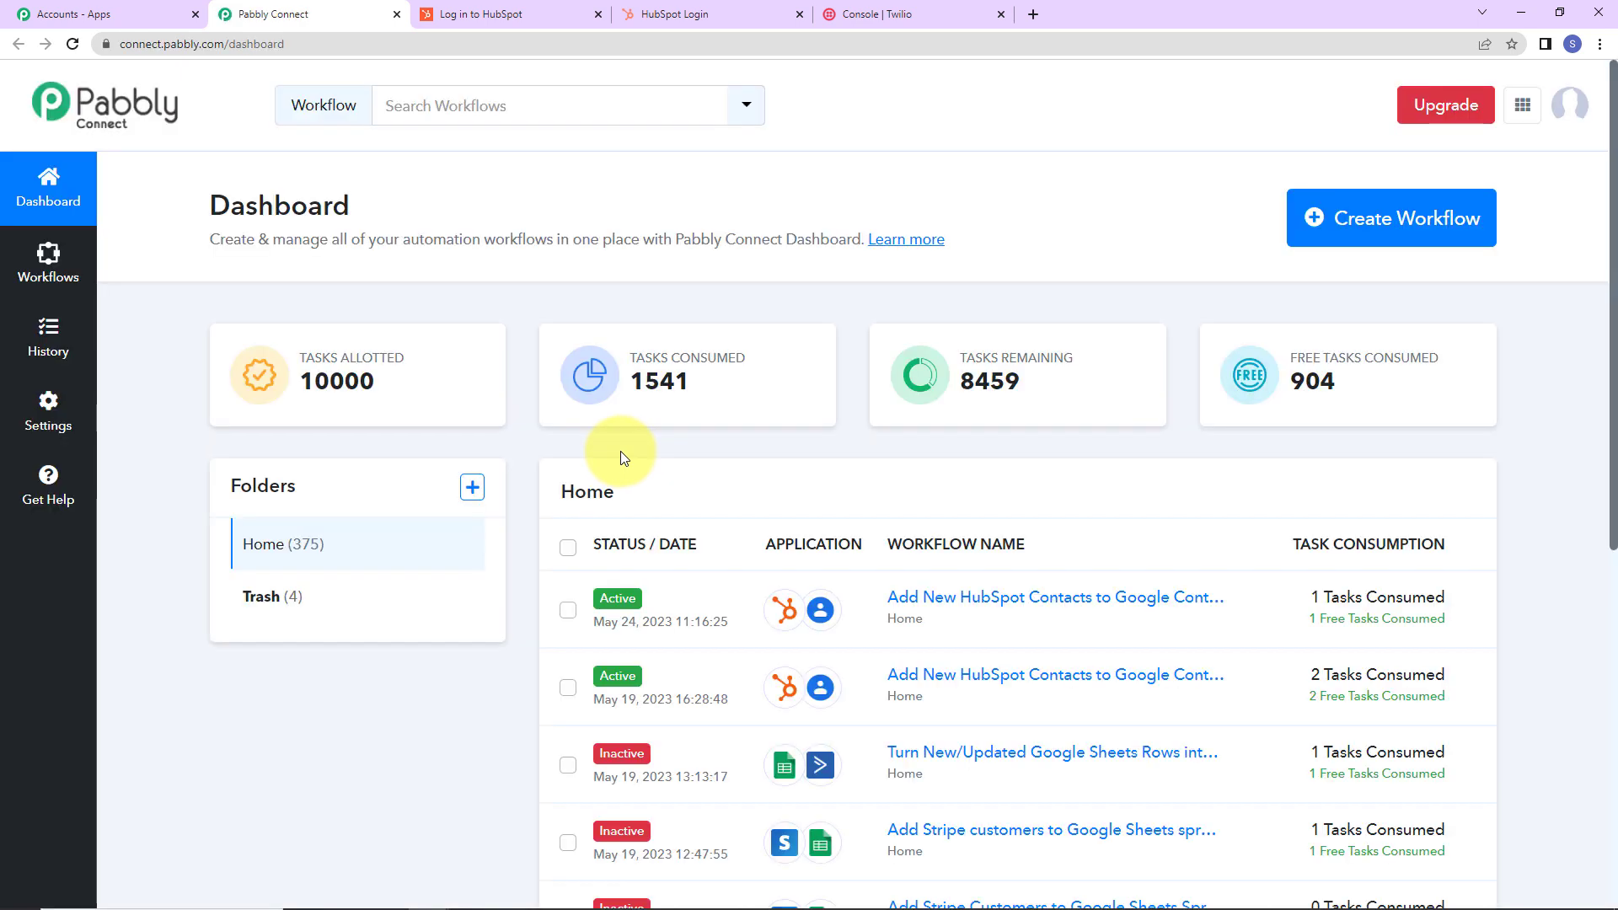
Create a new workflow named 'Send/Receive SMS when HubSpot Contact is Updated'.
click(1385, 244)
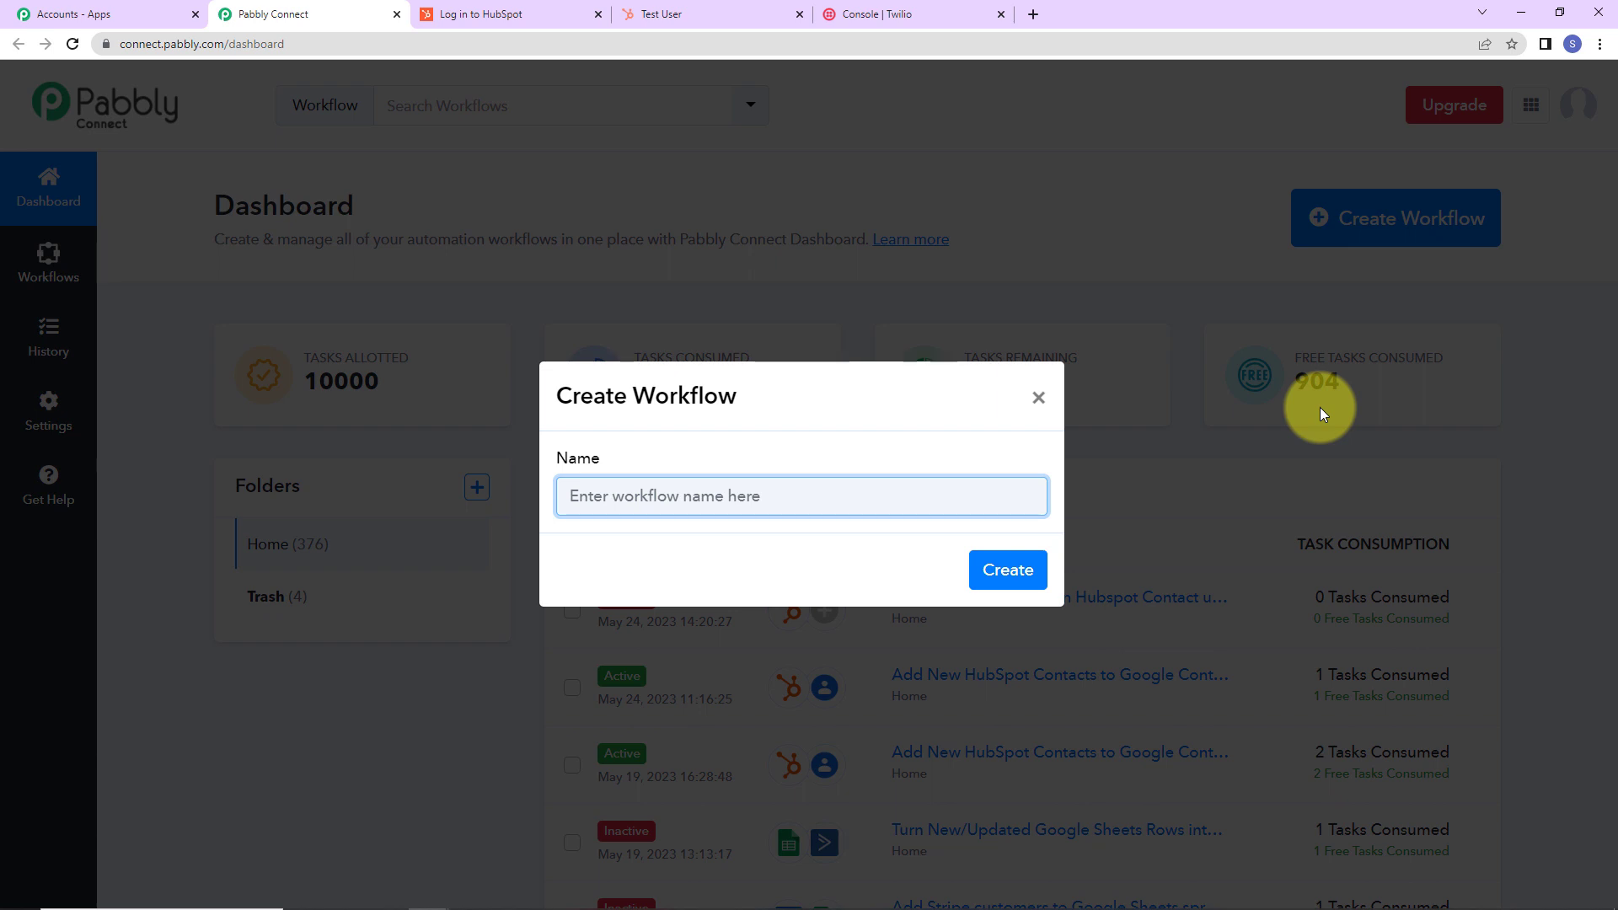
text(Send/Receive SMS when HubSpot Contact is Updated)
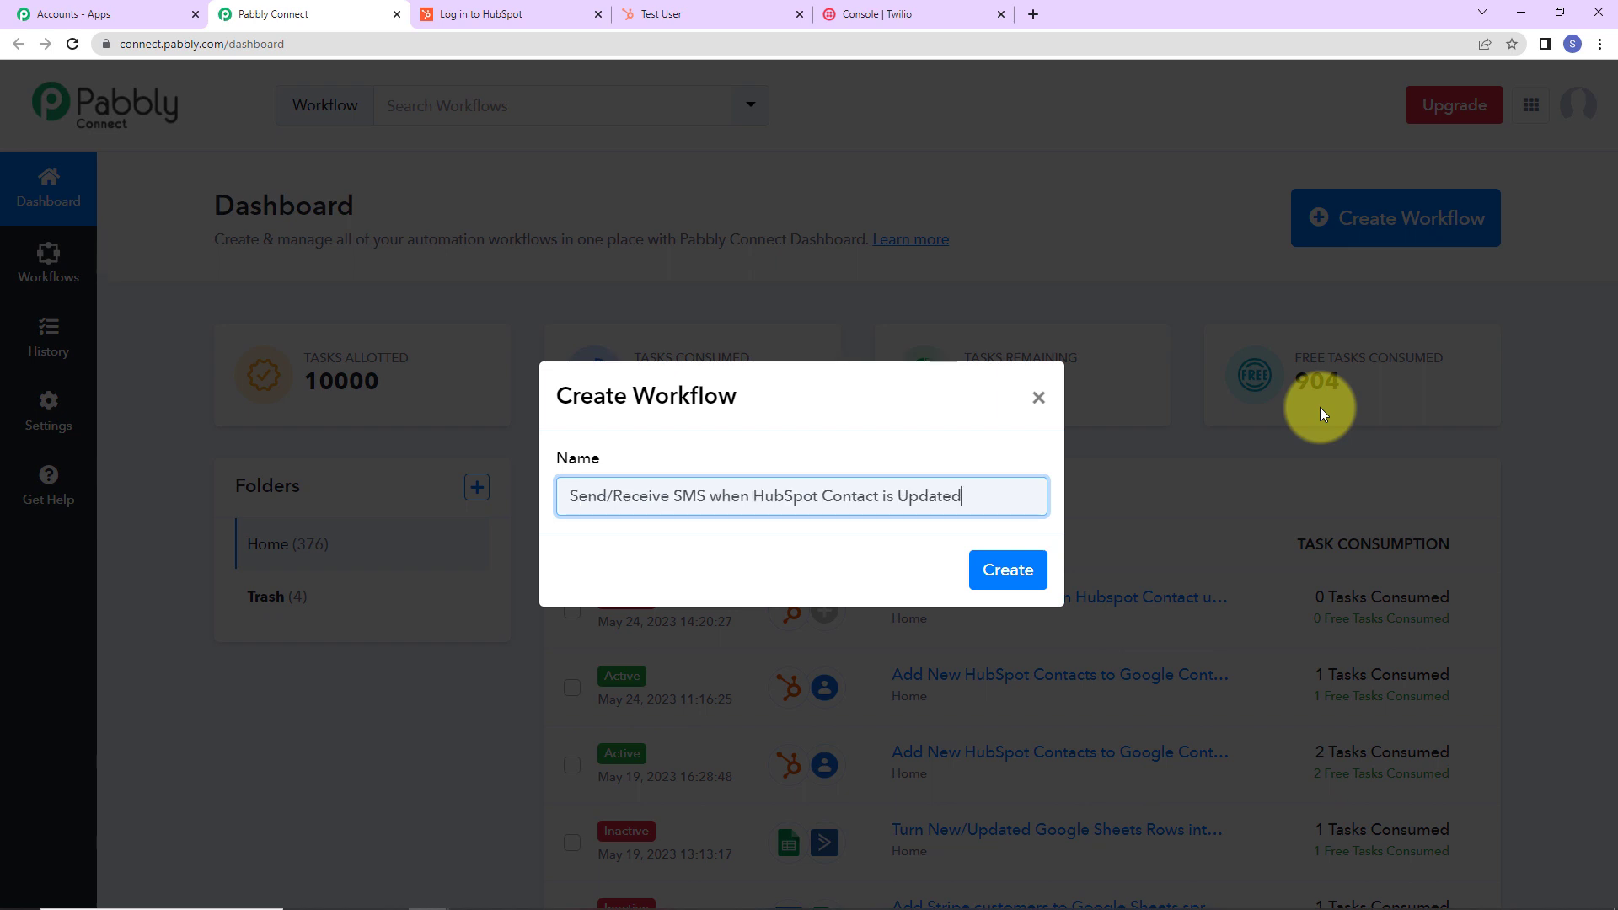
click(1011, 573)
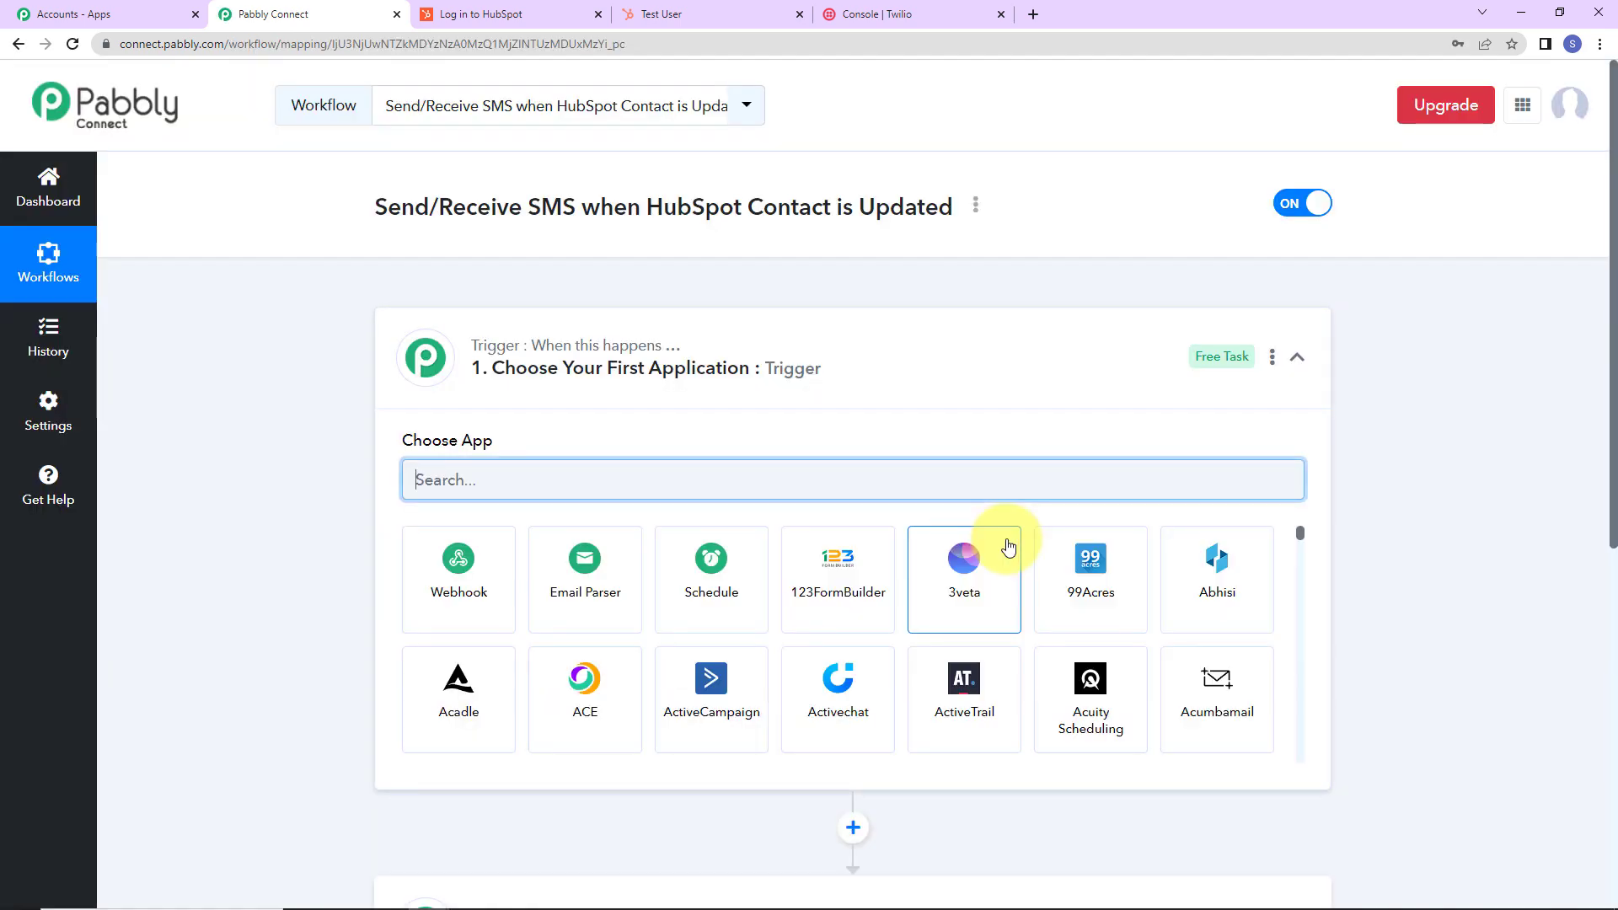
Choose HubSpot CRM as the trigger app with the Contact Updated trigger event.
scroll(843, 379, down, 2)
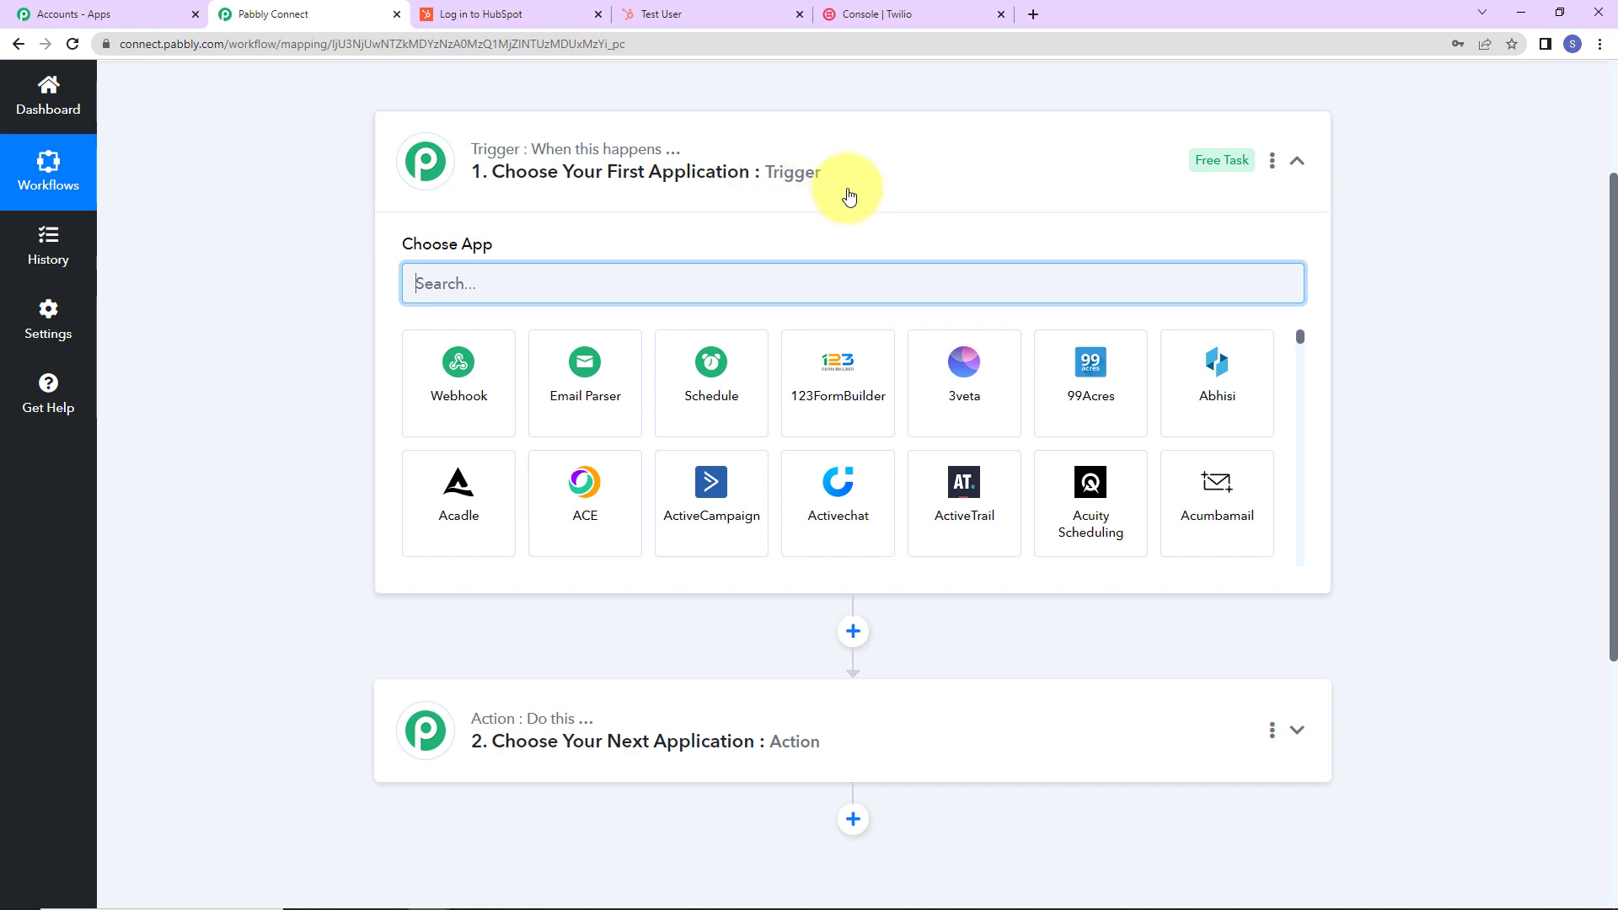
text(hub)
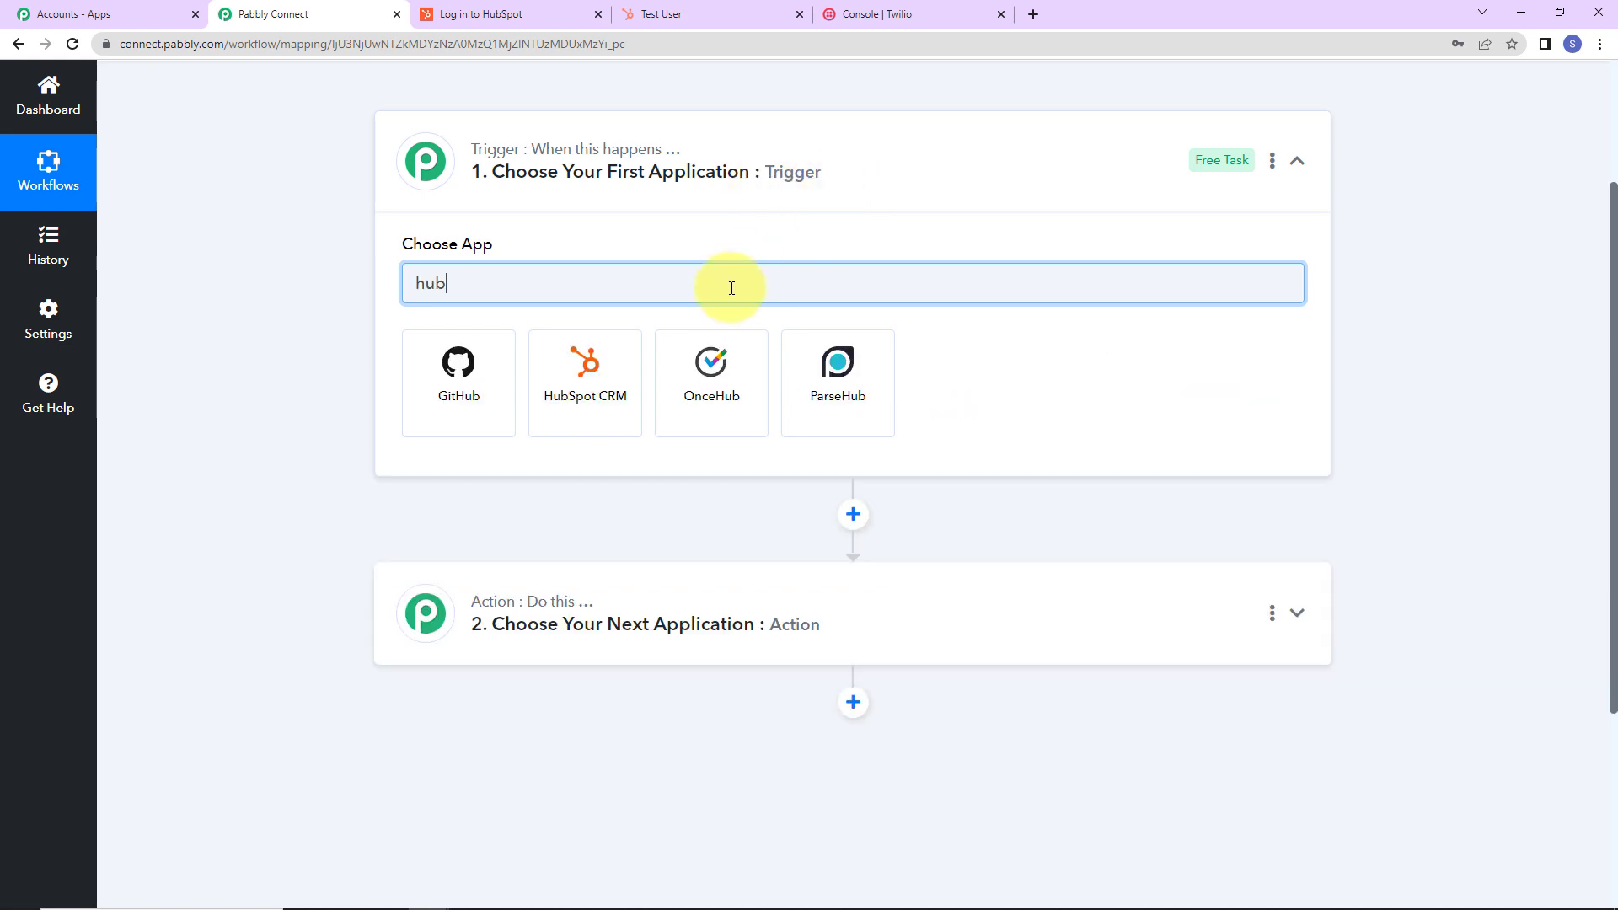
click(596, 401)
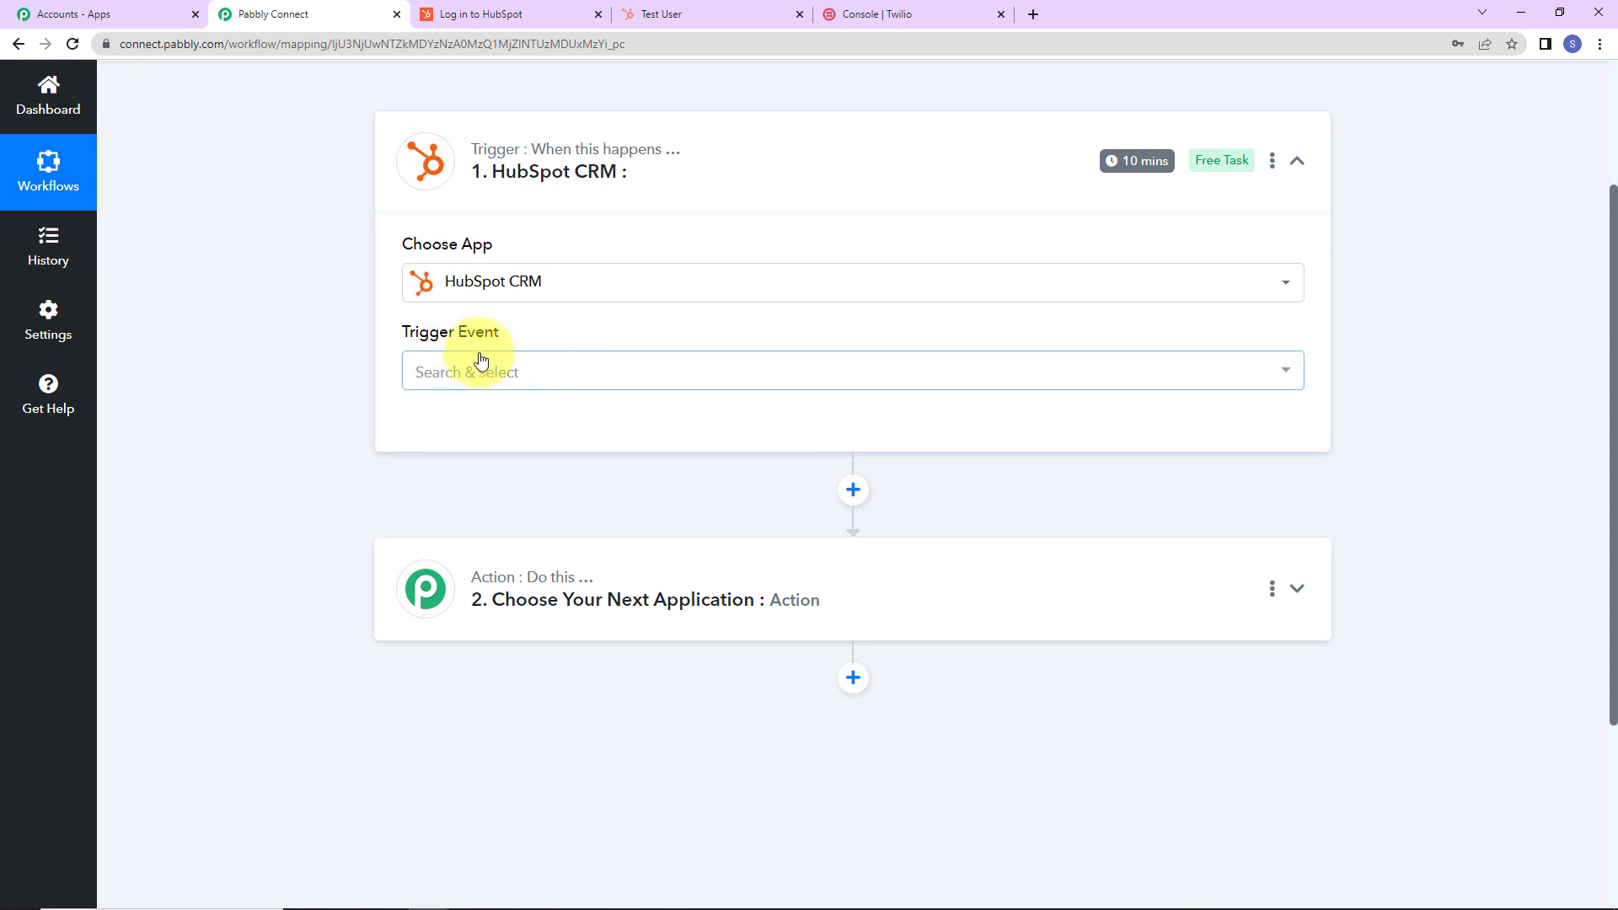
mouse_move(397, 337)
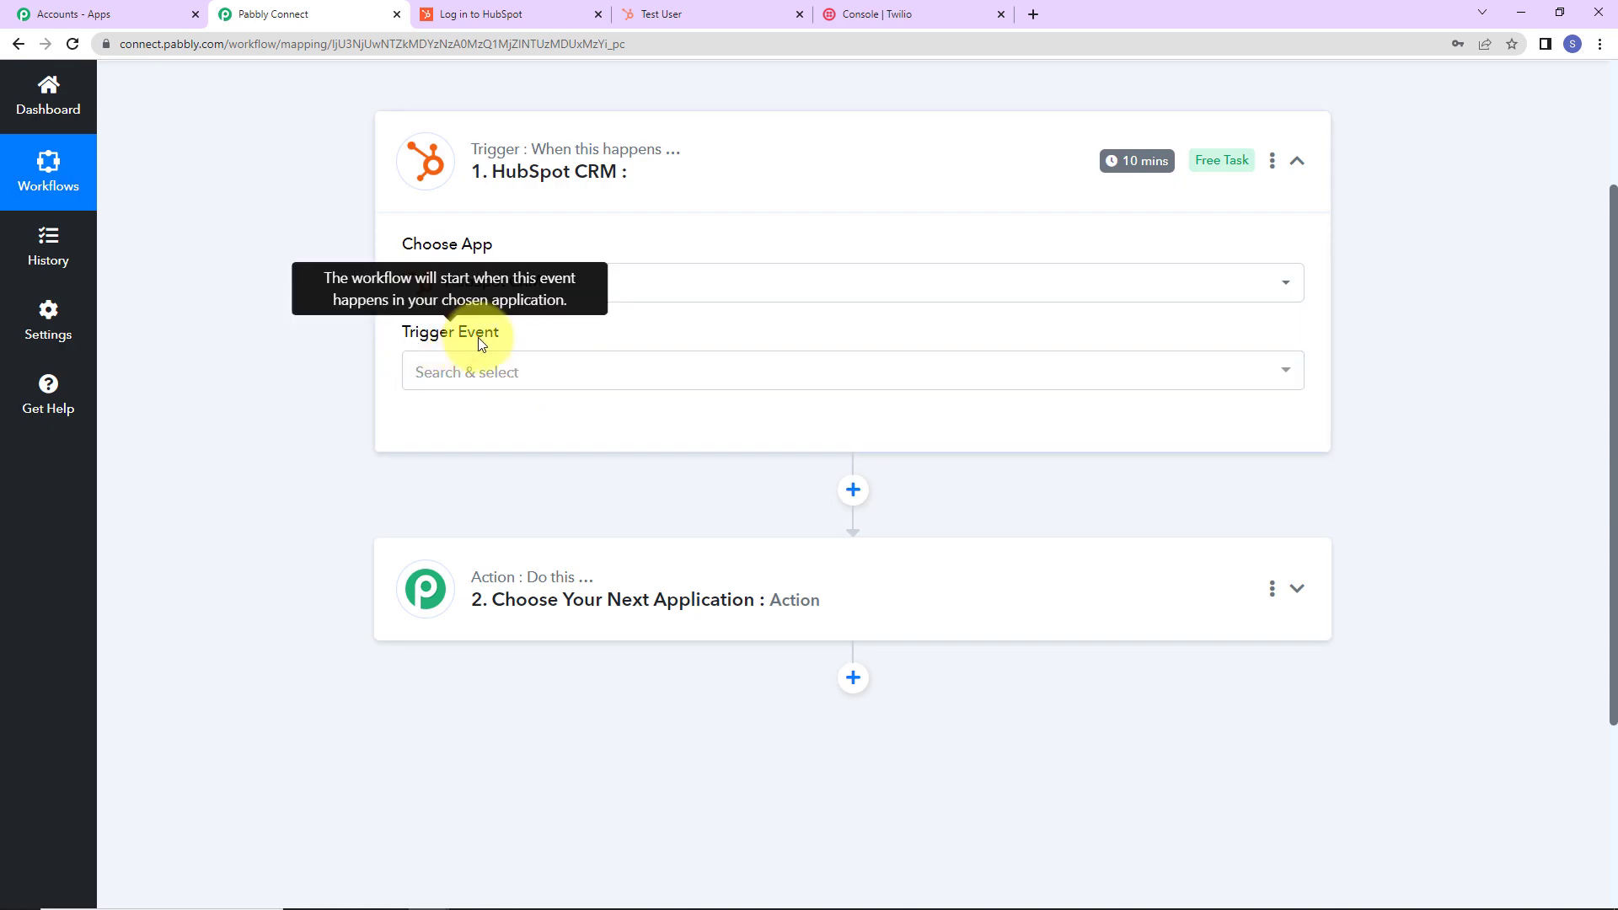
click(470, 371)
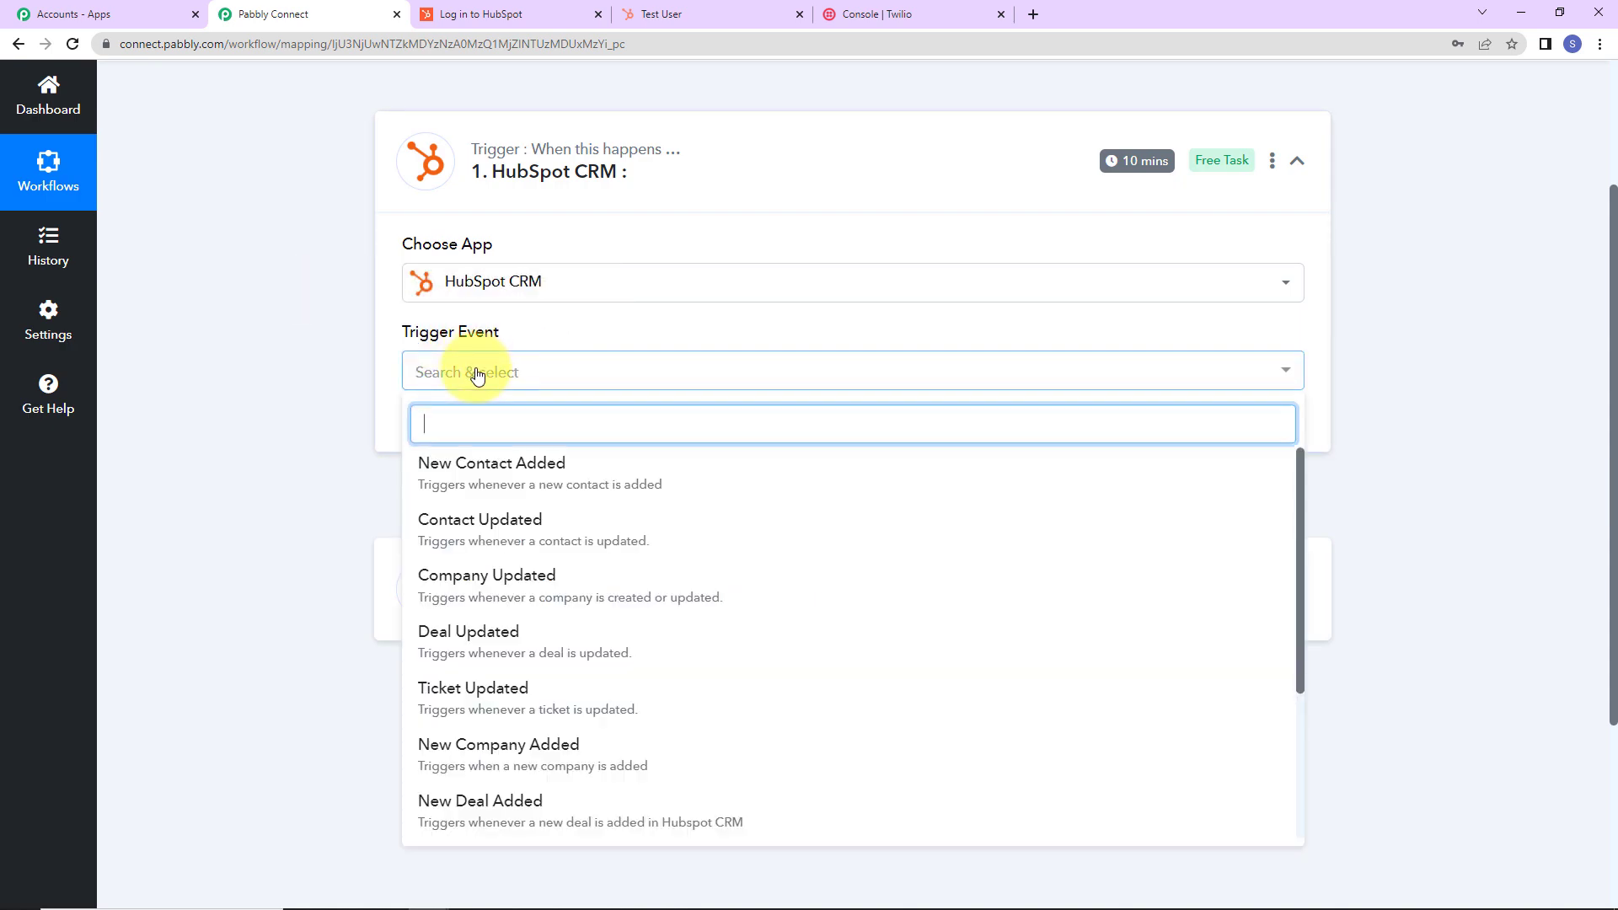
click(475, 523)
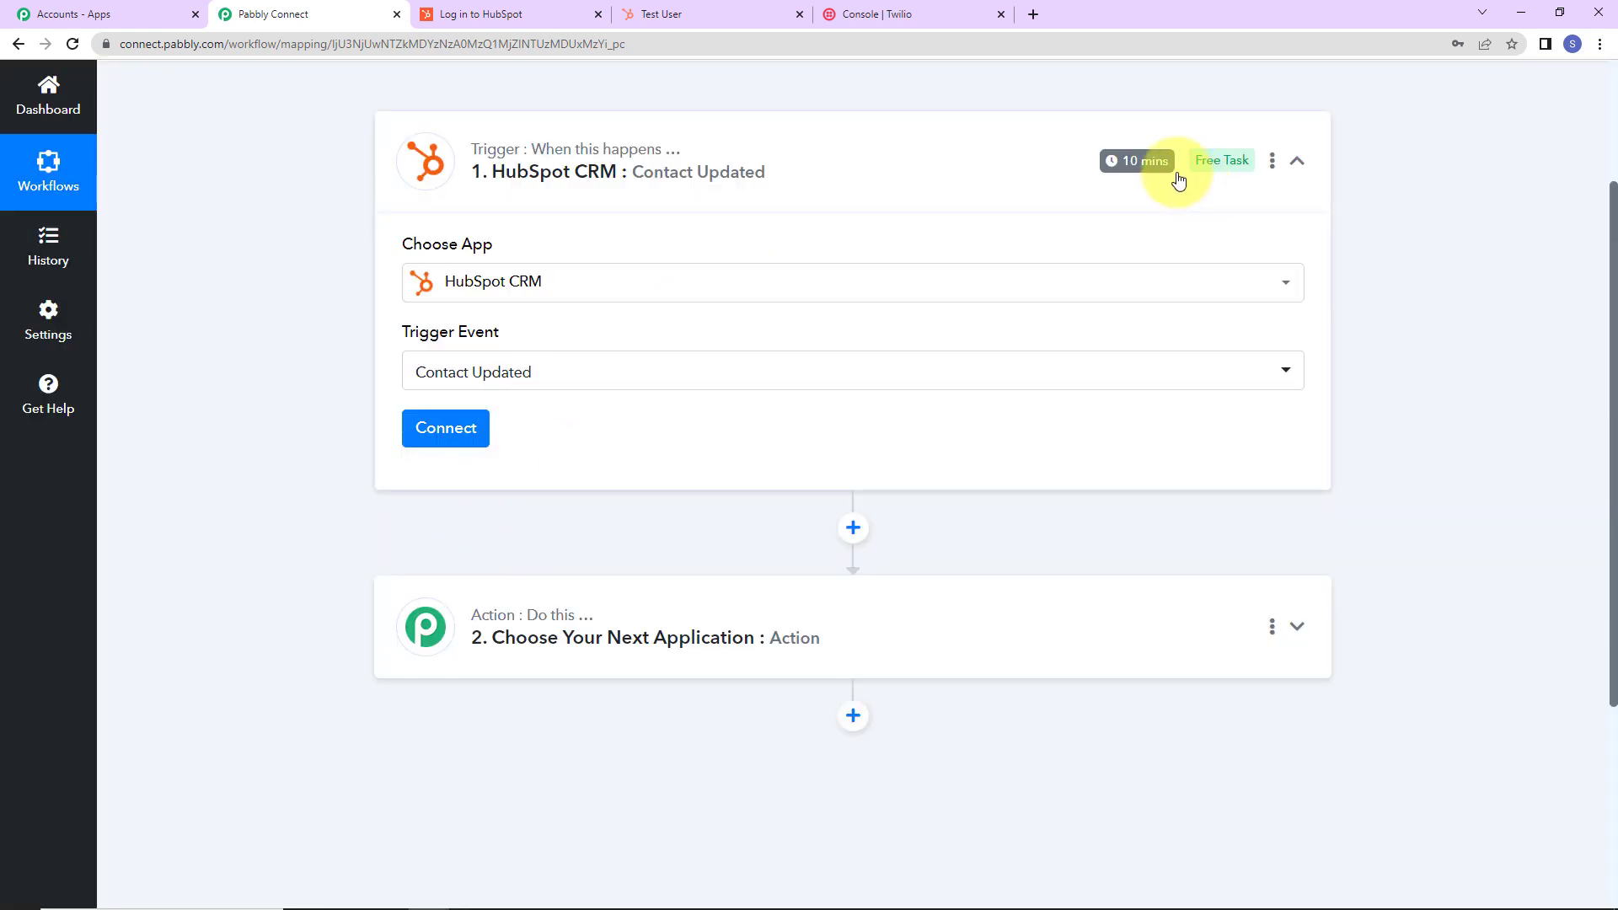
mouse_move(1144, 166)
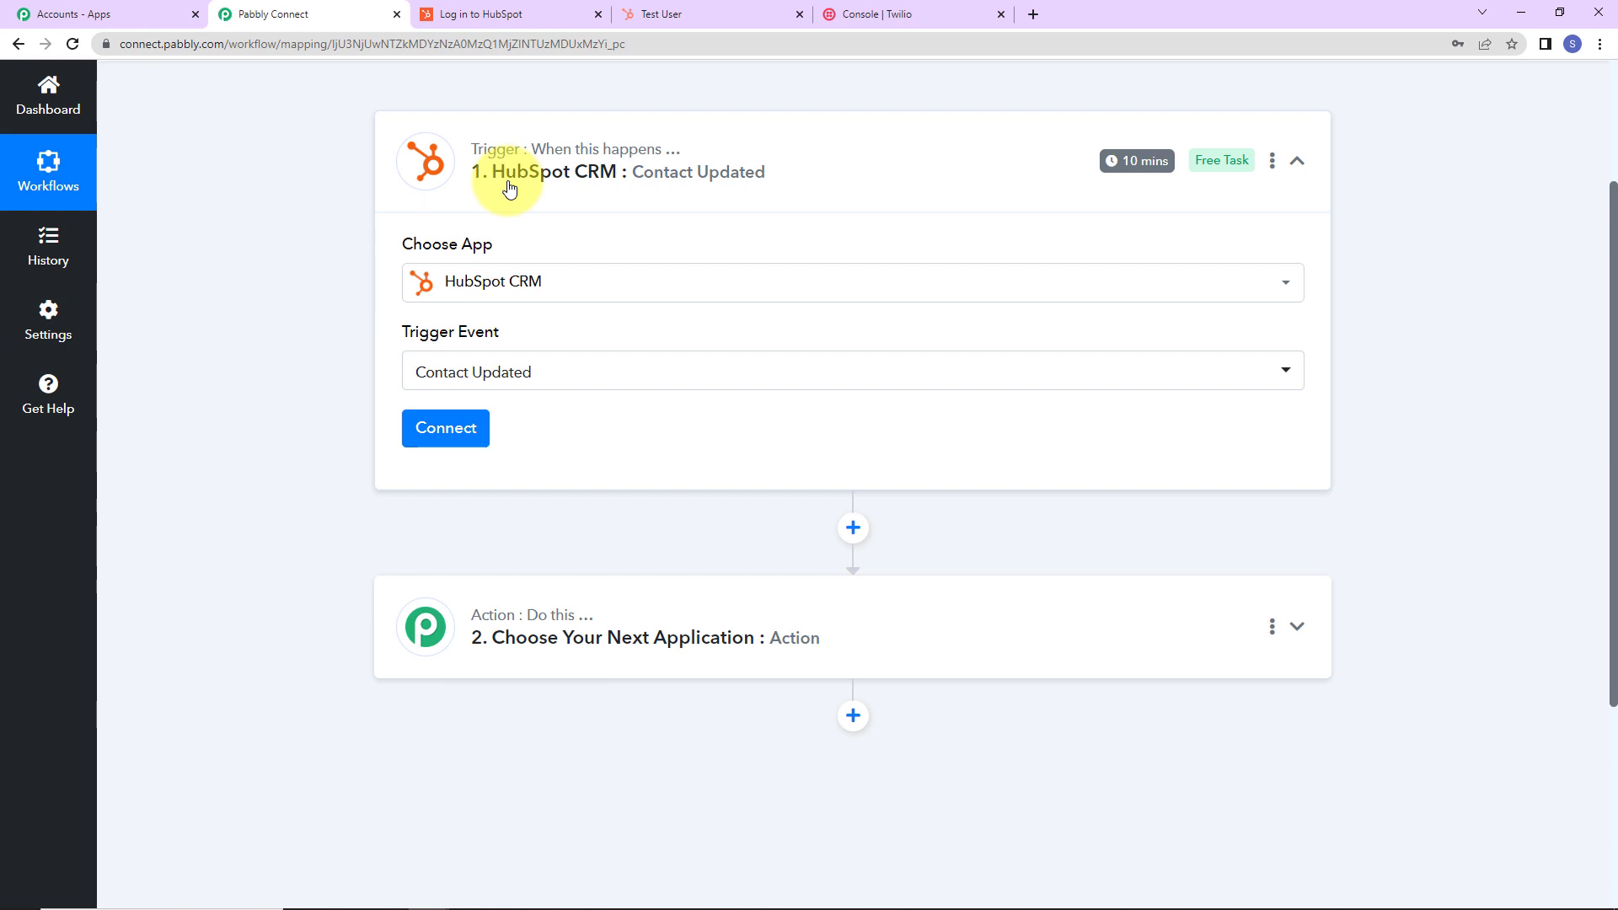
Add a new HubSpot CRM connection and authorize it with the chosen HubSpot account.
click(437, 432)
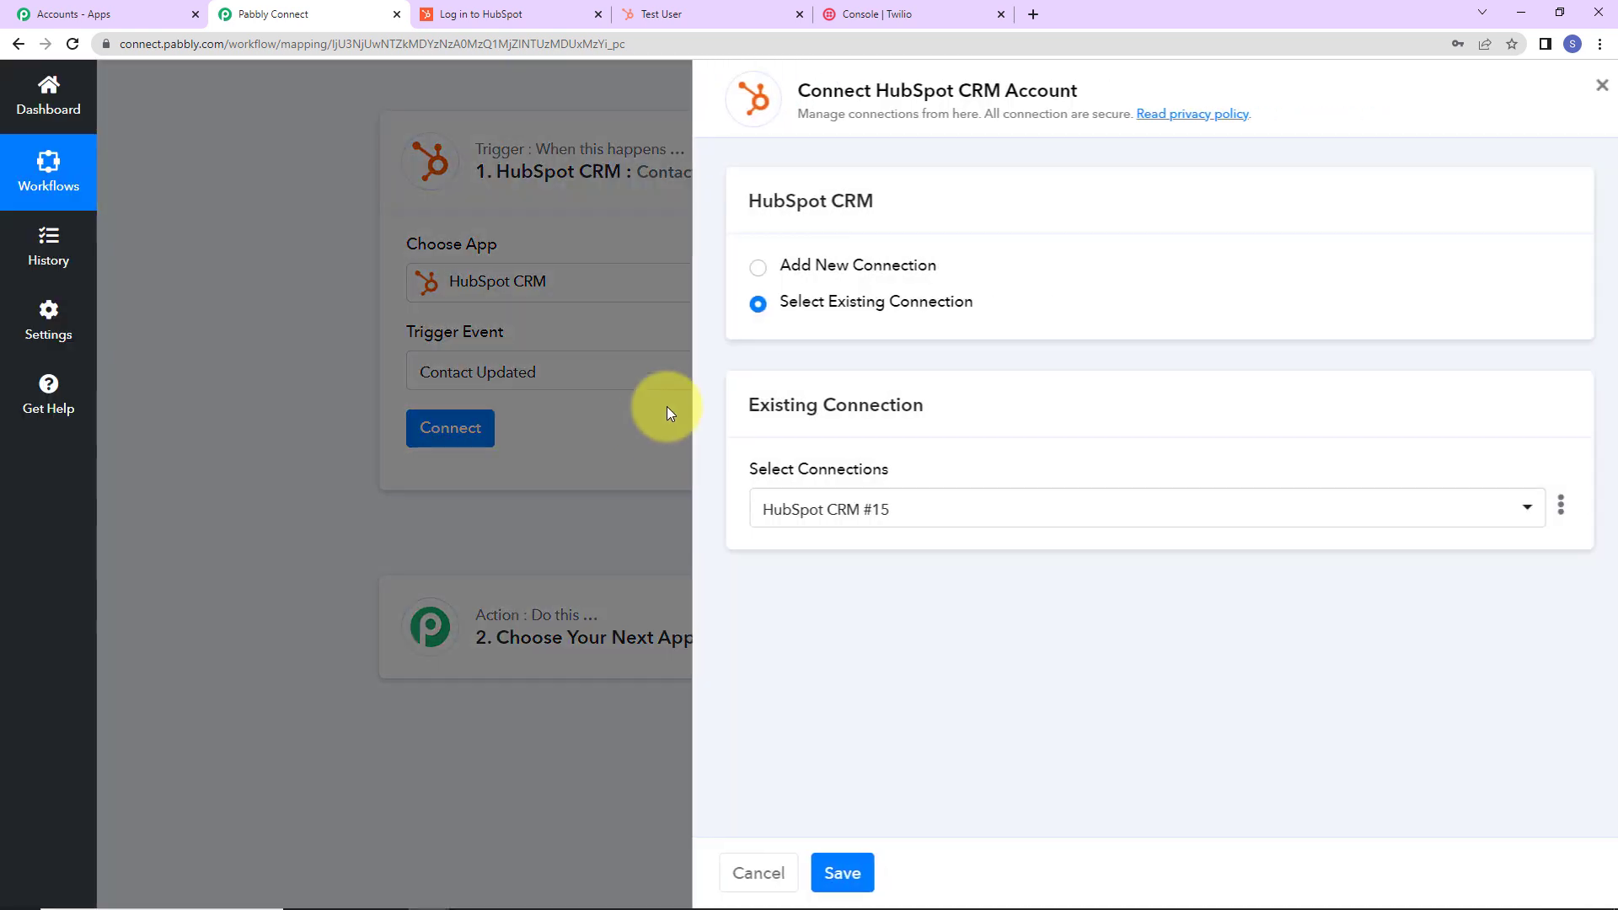
drag(866, 90, 1082, 97)
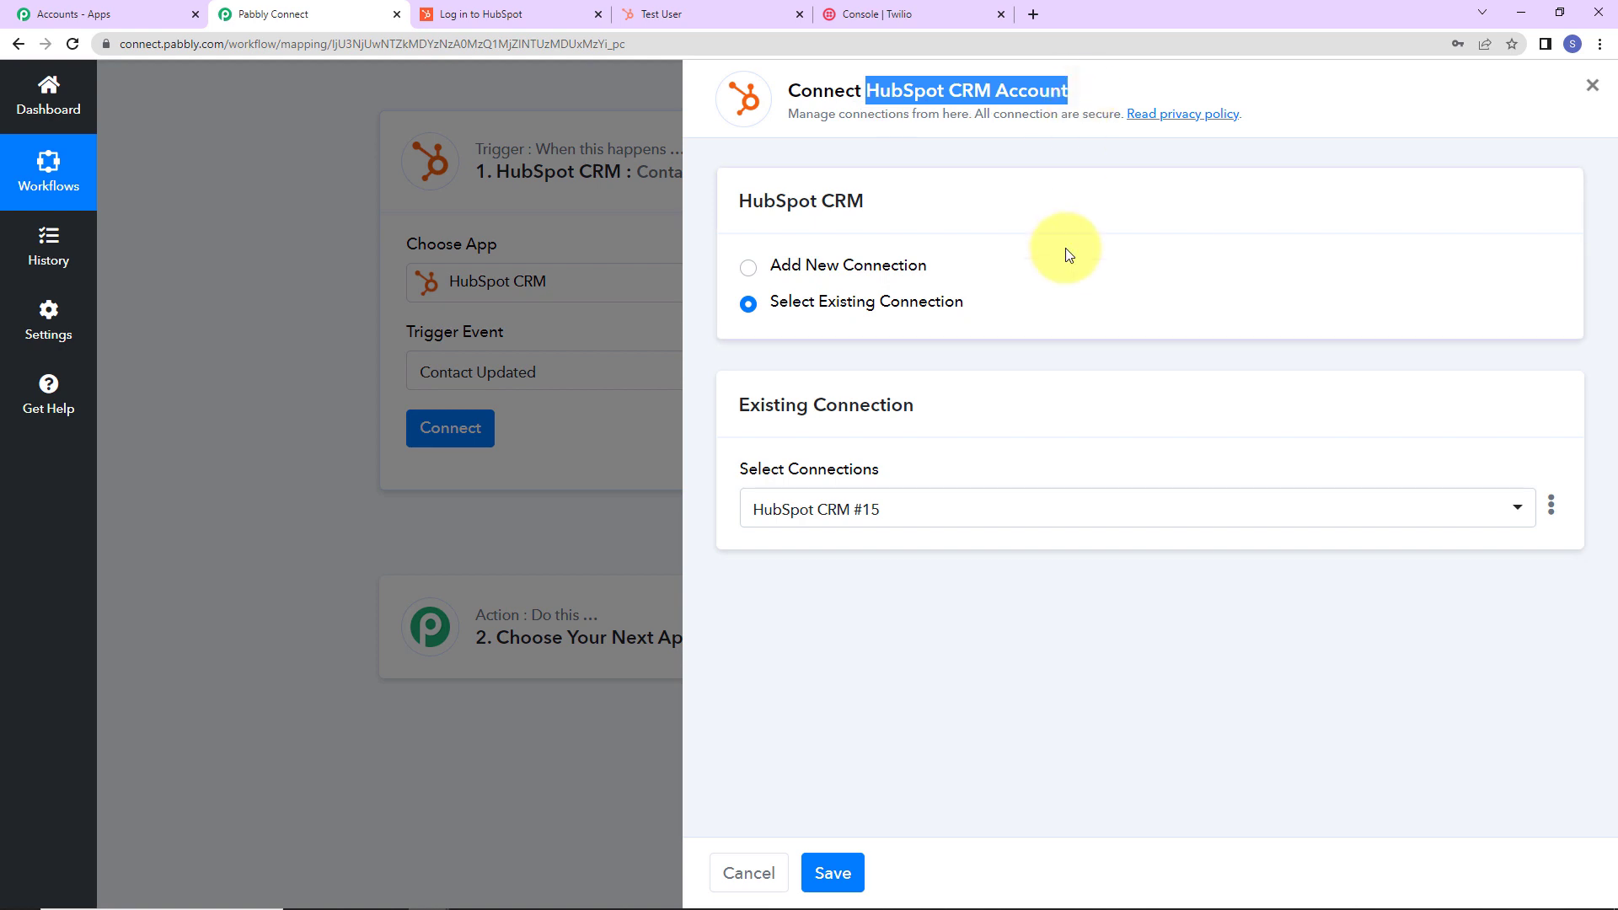
click(758, 284)
click(856, 489)
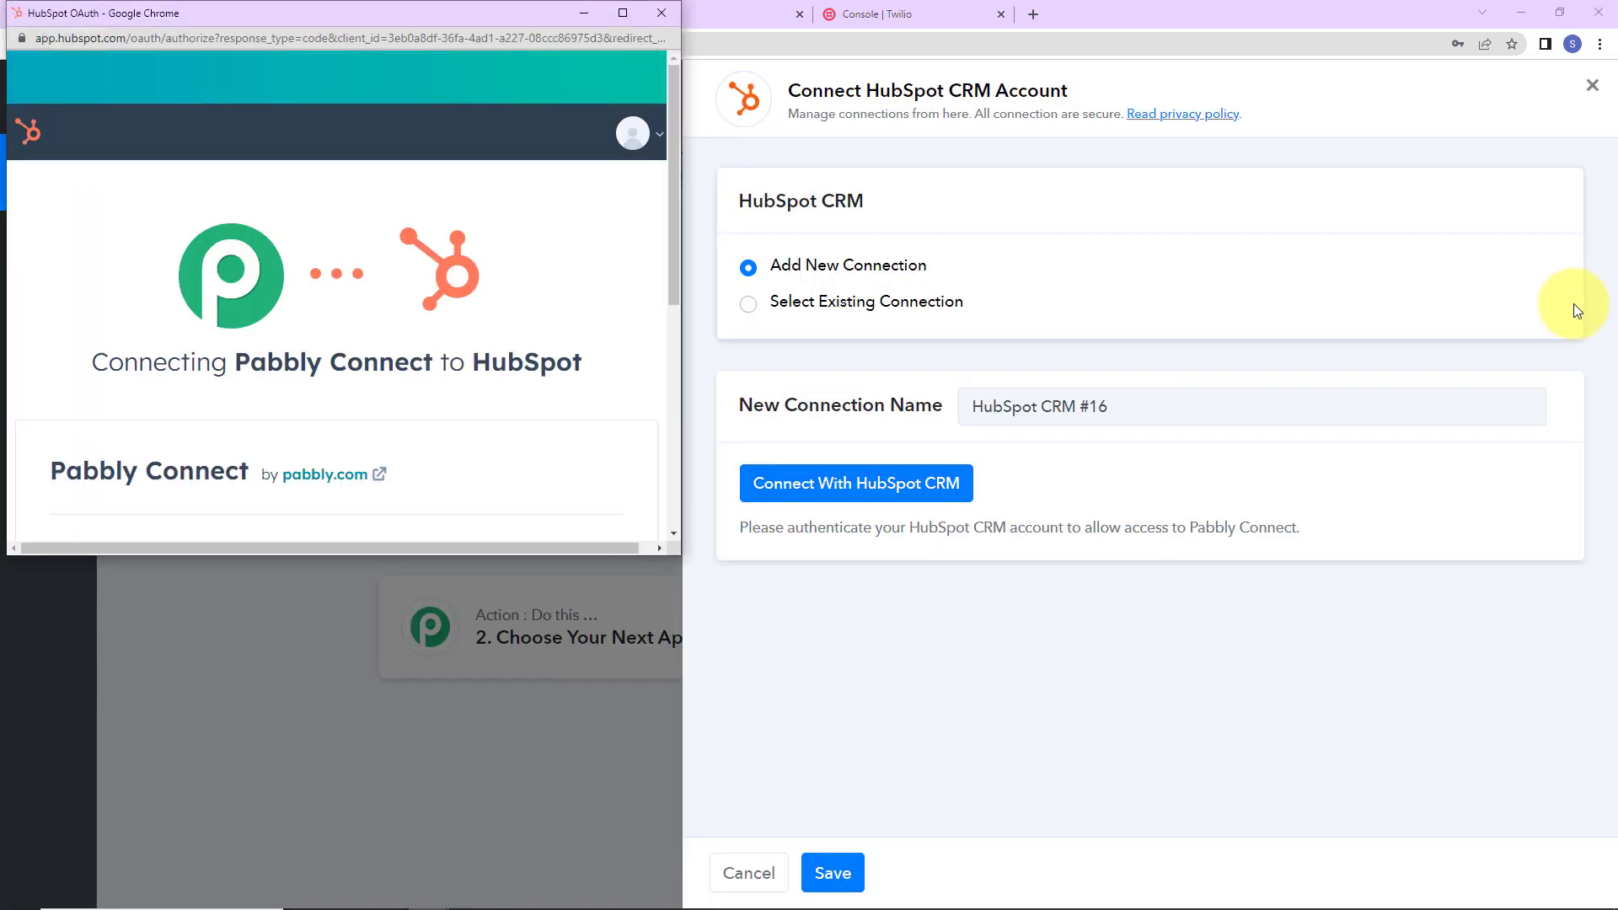
scroll(477, 304, down, 5)
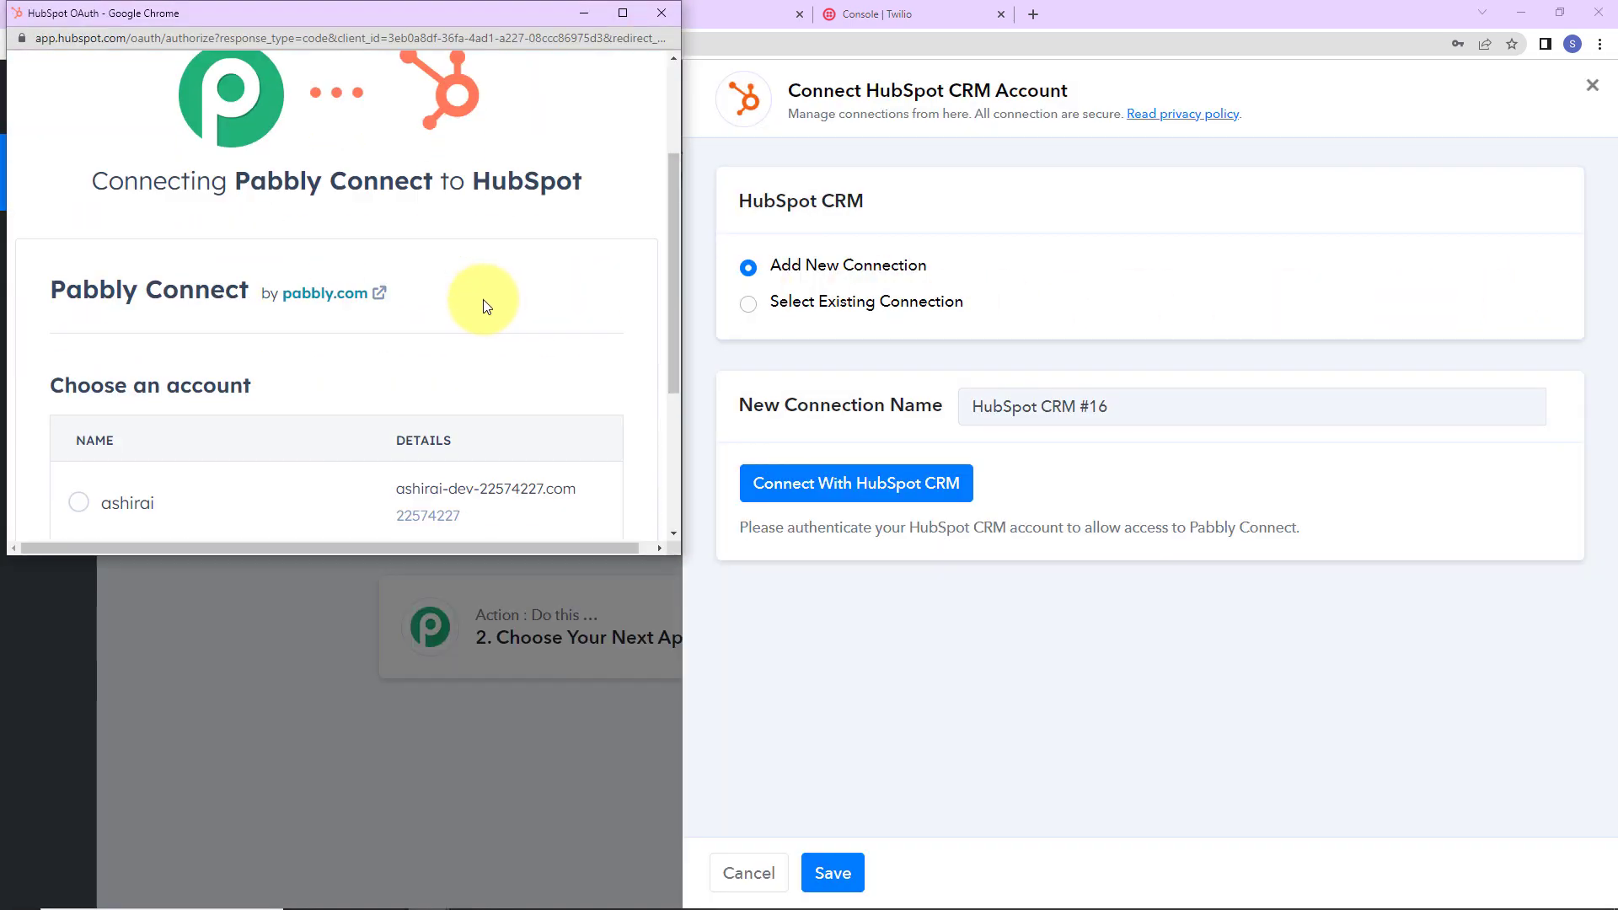
click(81, 470)
scroll(224, 401, down, 1)
click(127, 480)
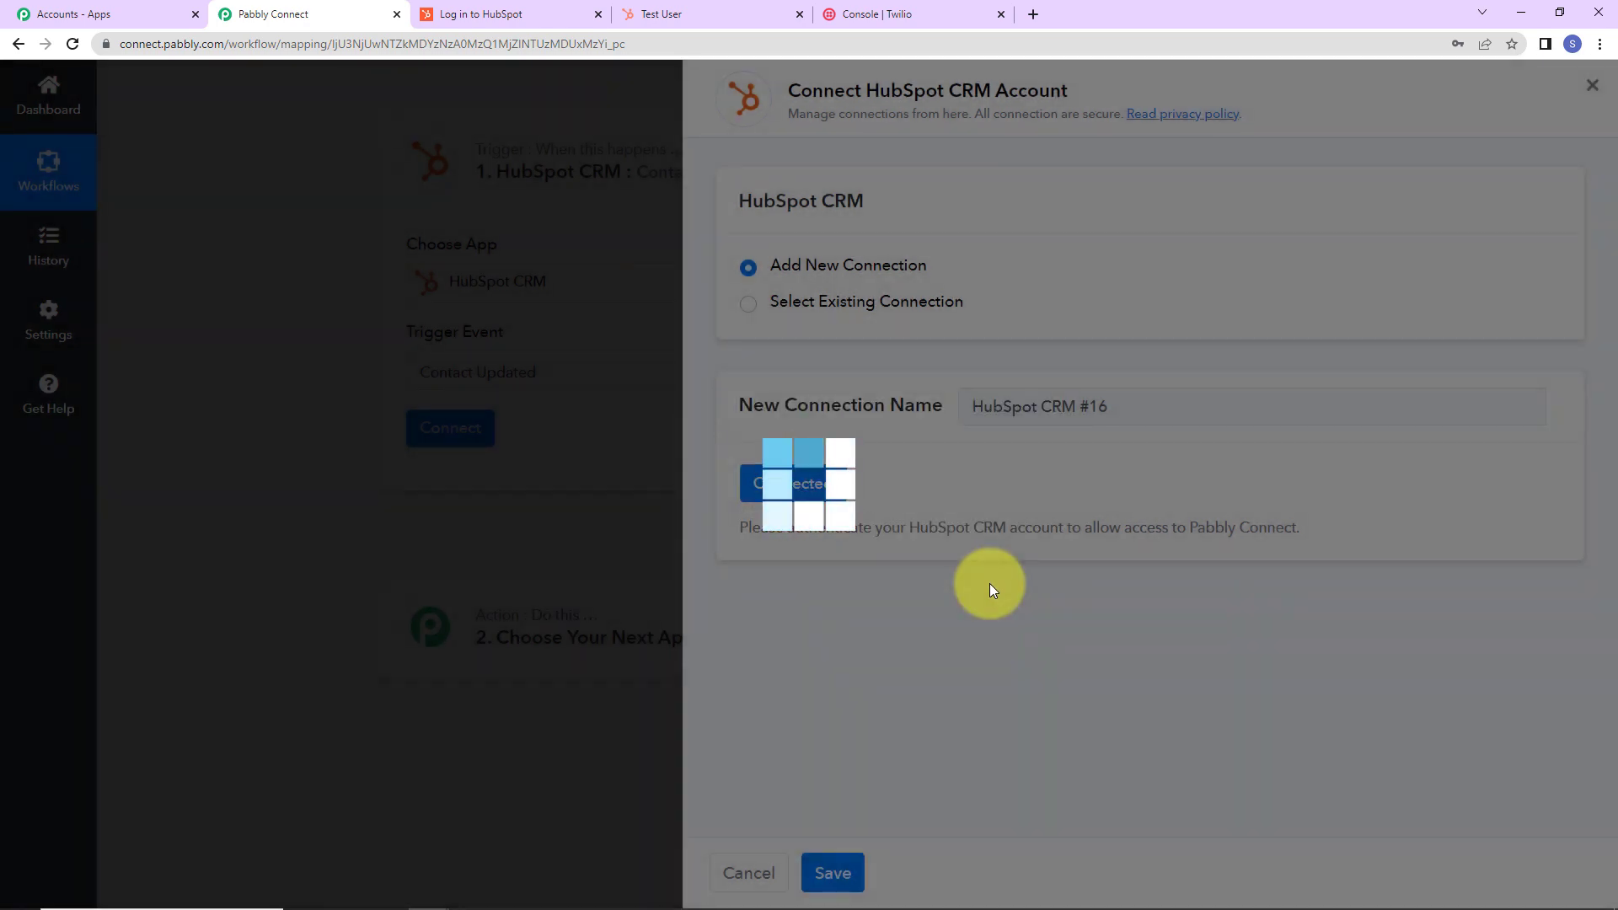
scroll(618, 503, down, 2)
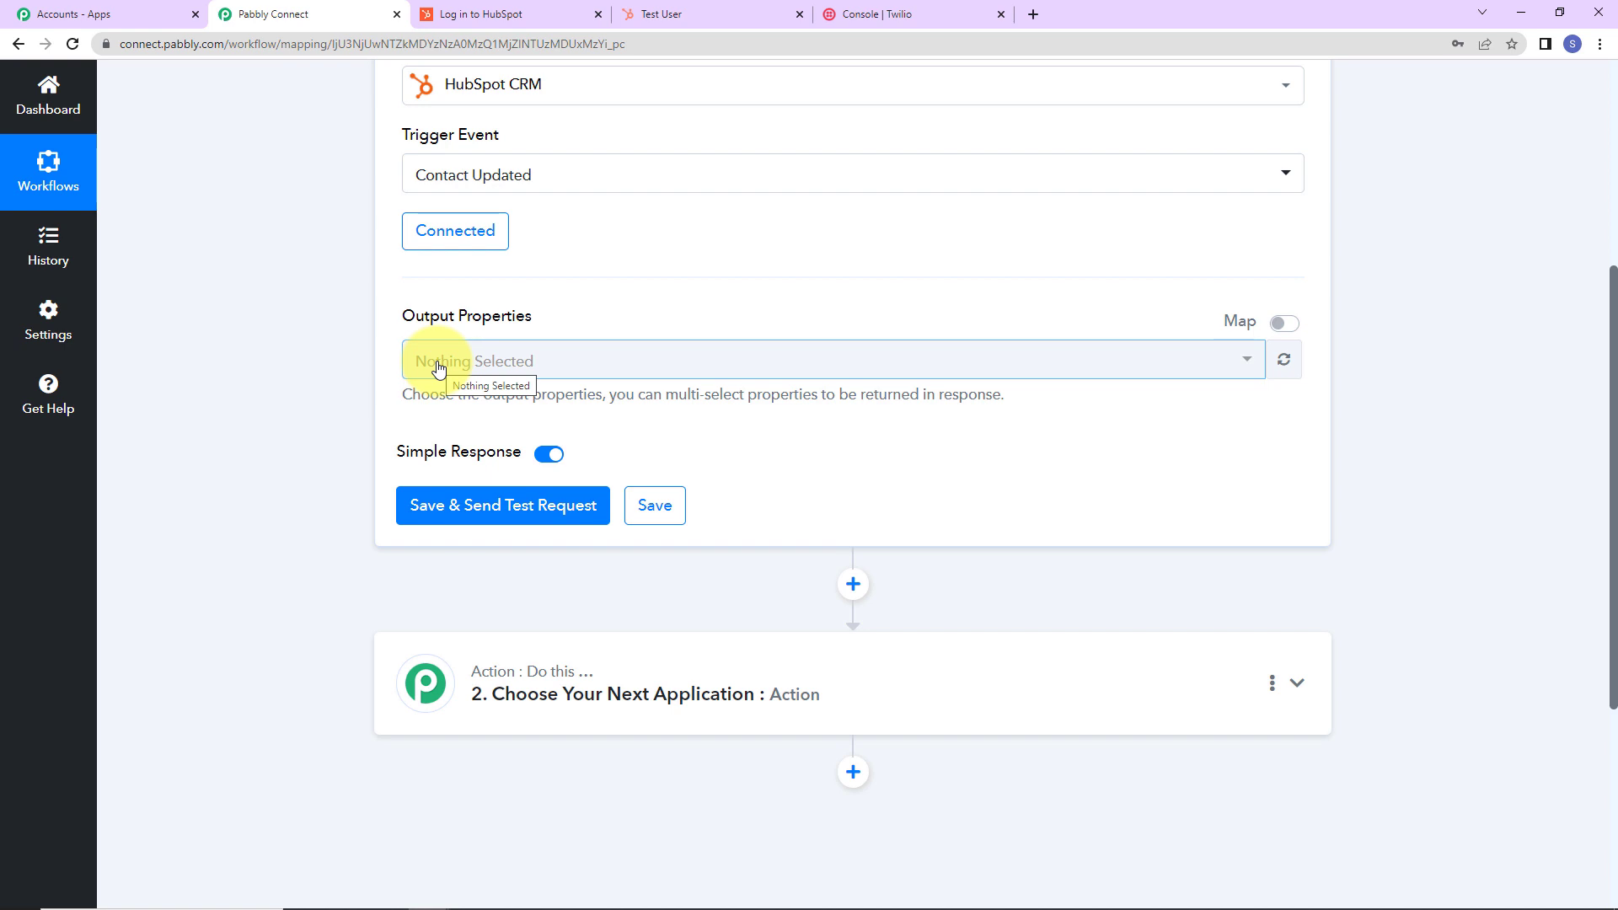
Select First Name, Last Name, Phone Number and Email output properties, then save and send a test request.
click(438, 367)
text(first name)
key(Return)
text(Last)
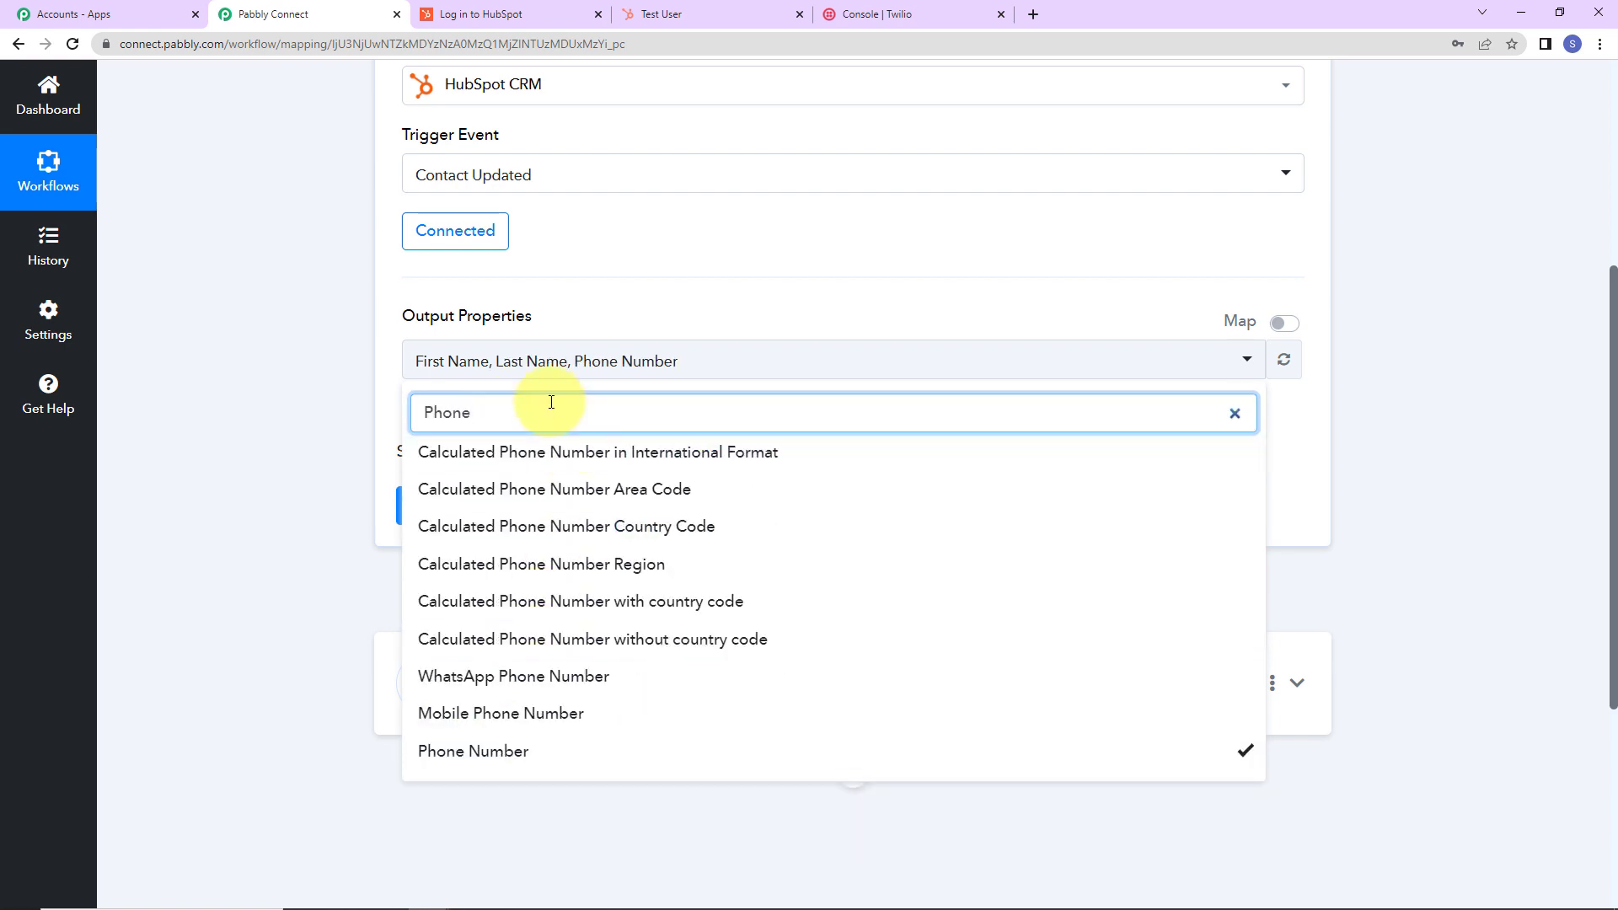
click(343, 419)
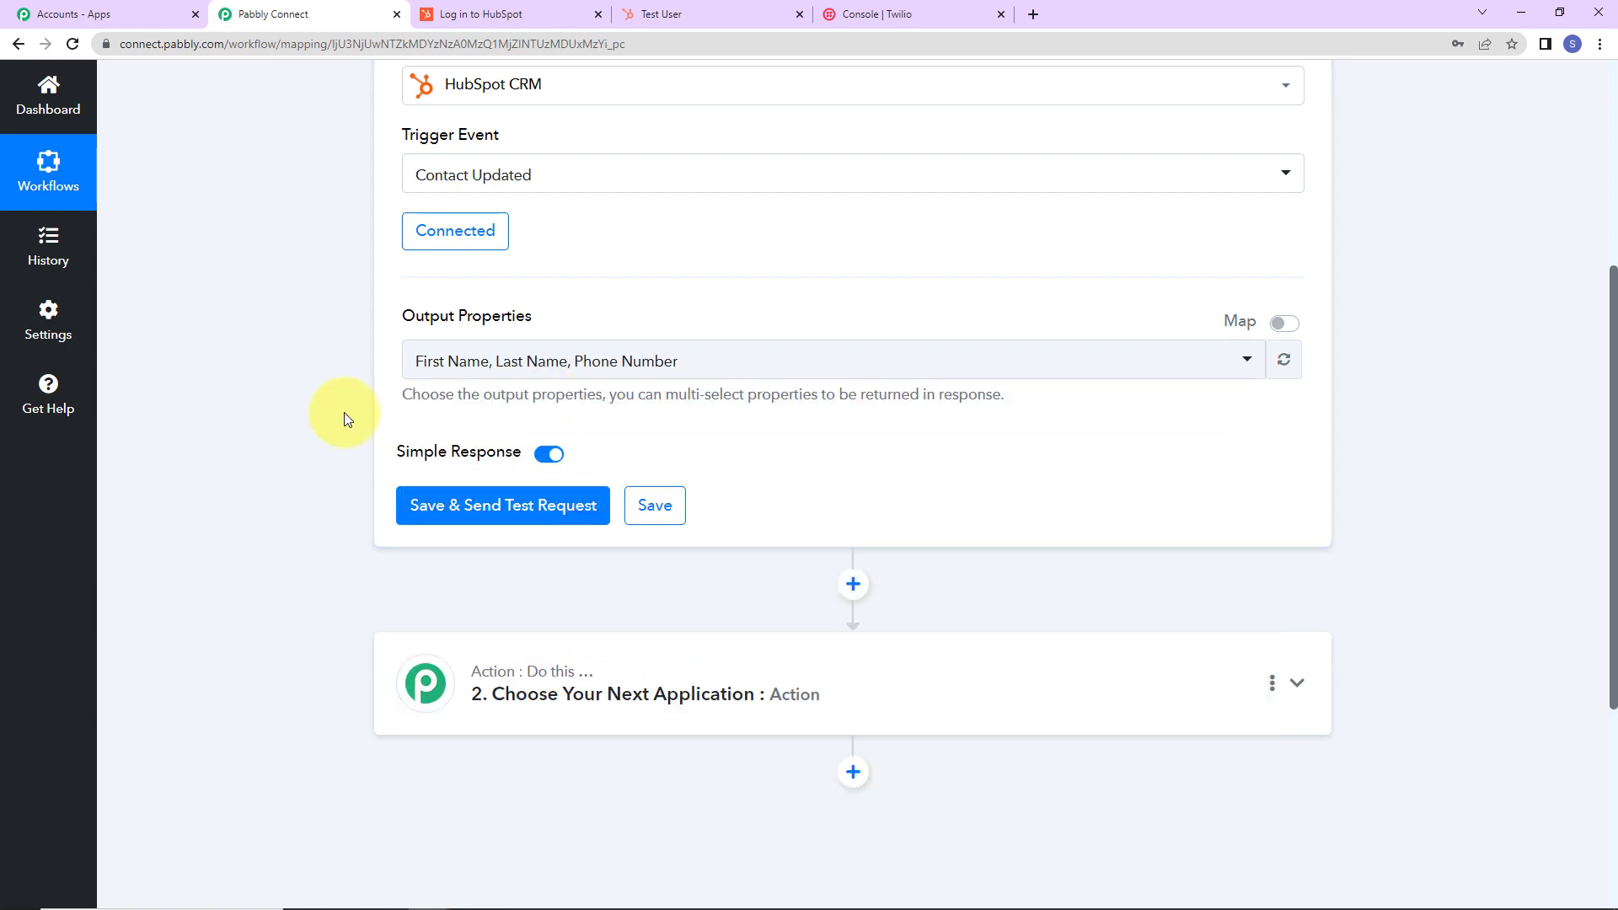
click(639, 363)
text(Email)
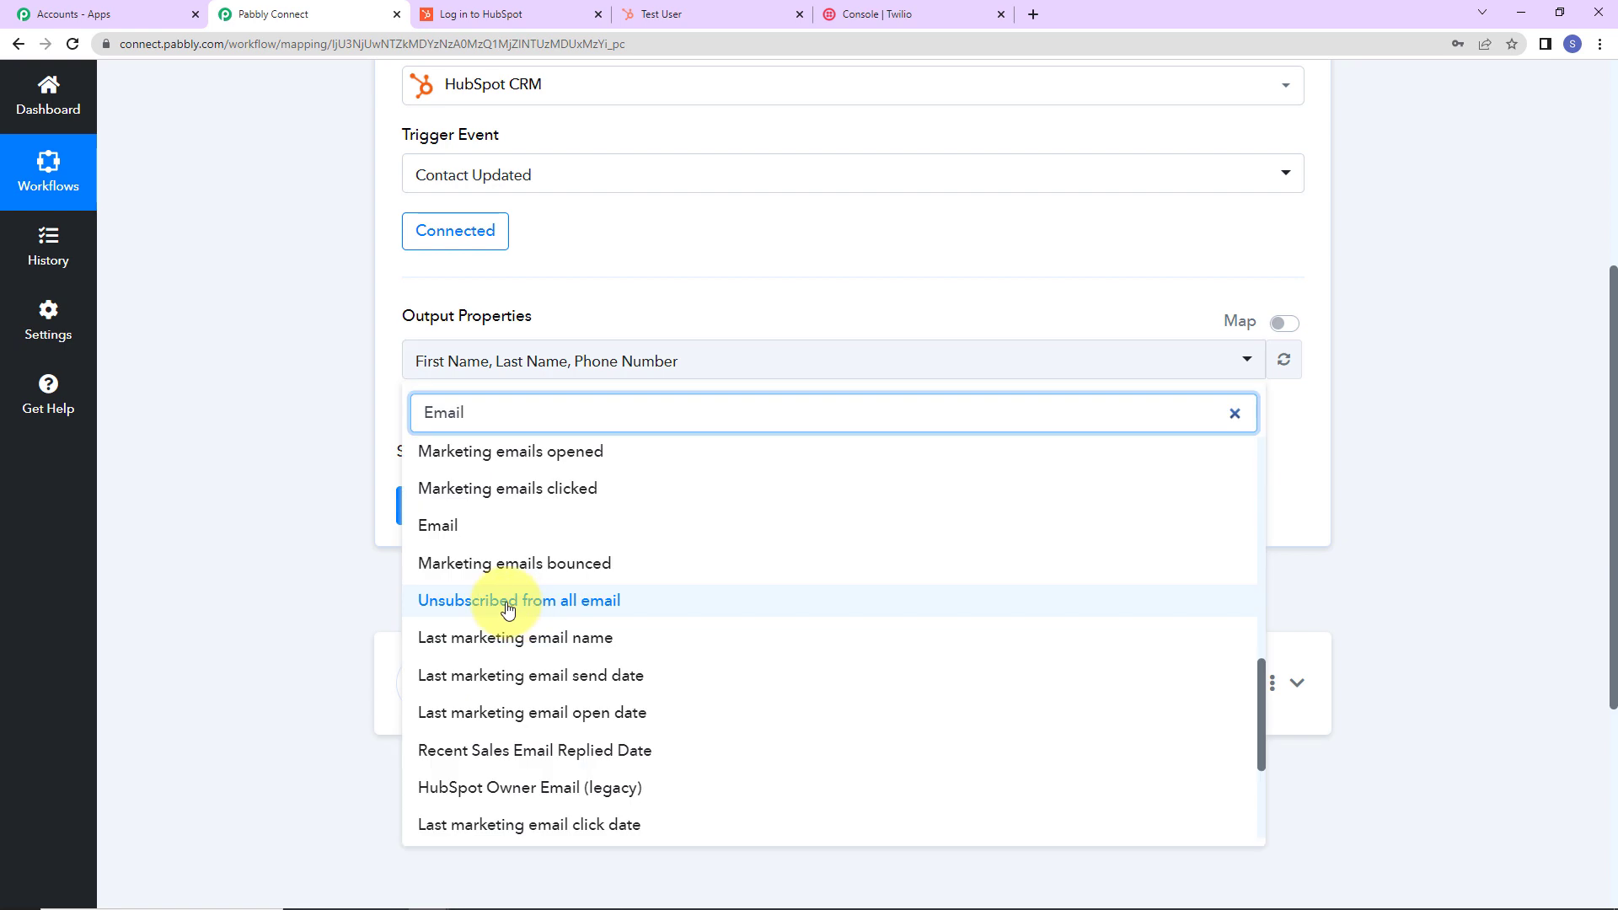
click(477, 527)
click(320, 403)
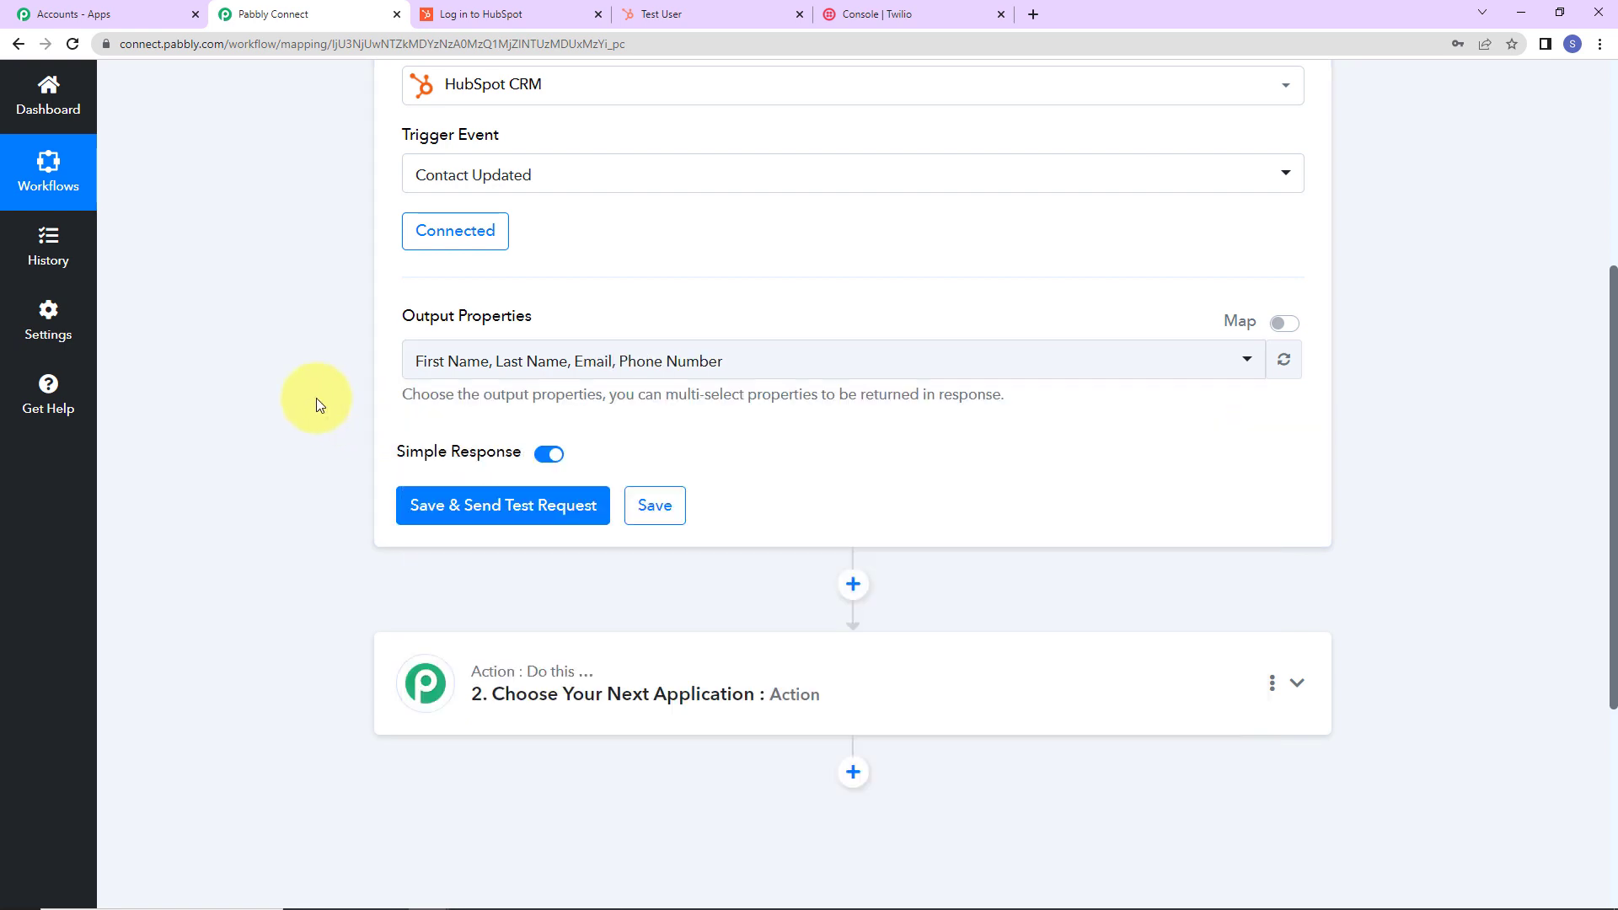
click(433, 505)
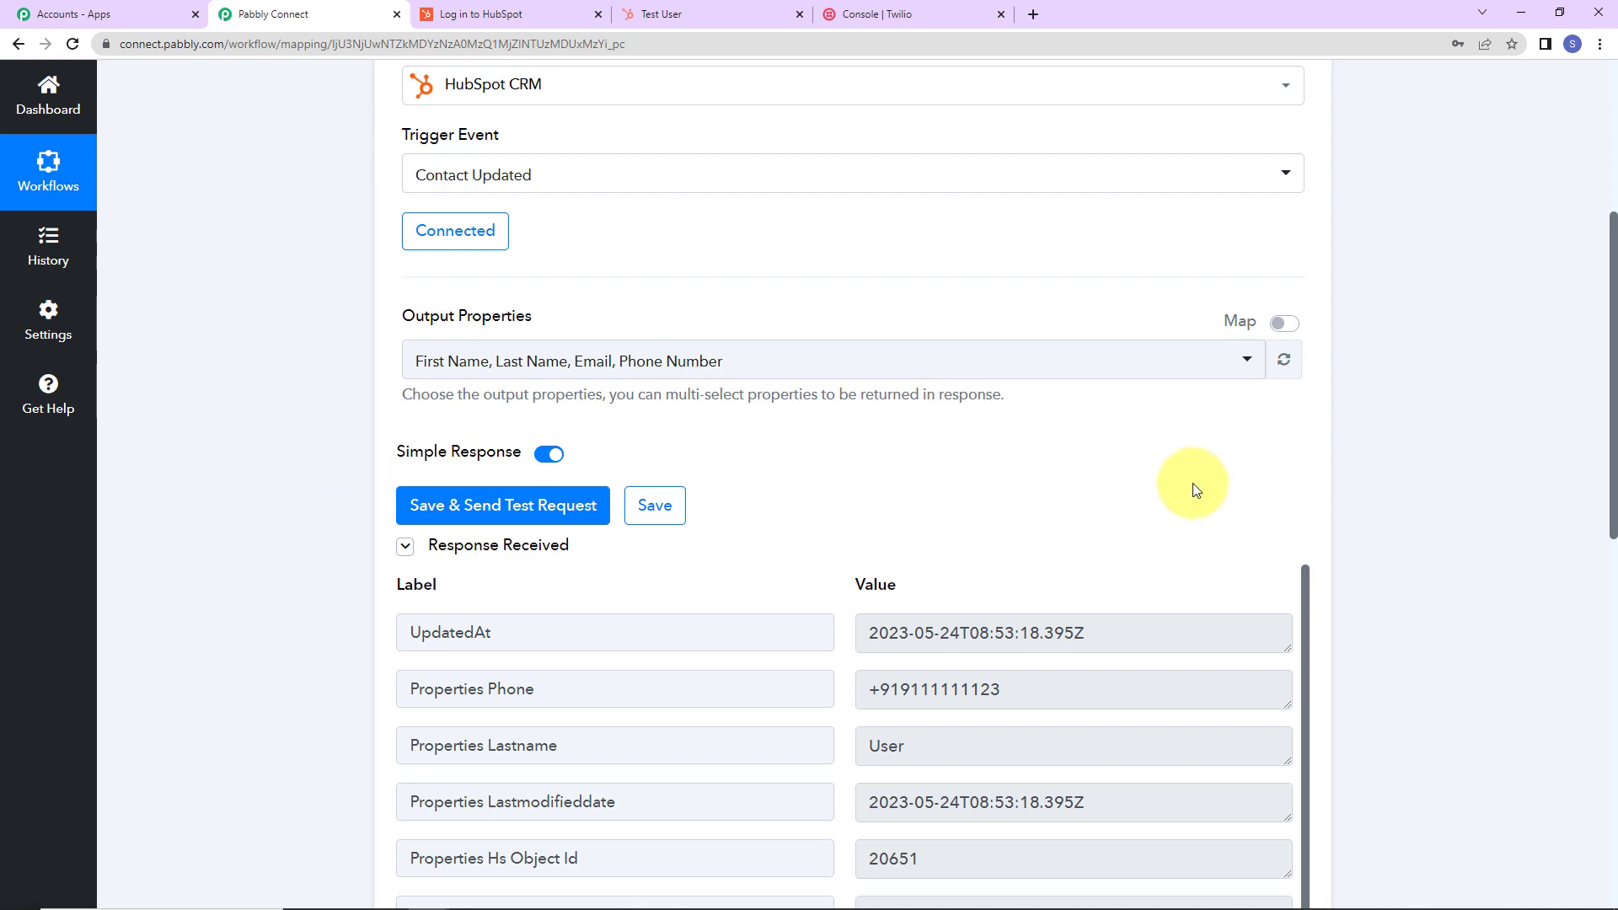
scroll(1413, 480, down, 2)
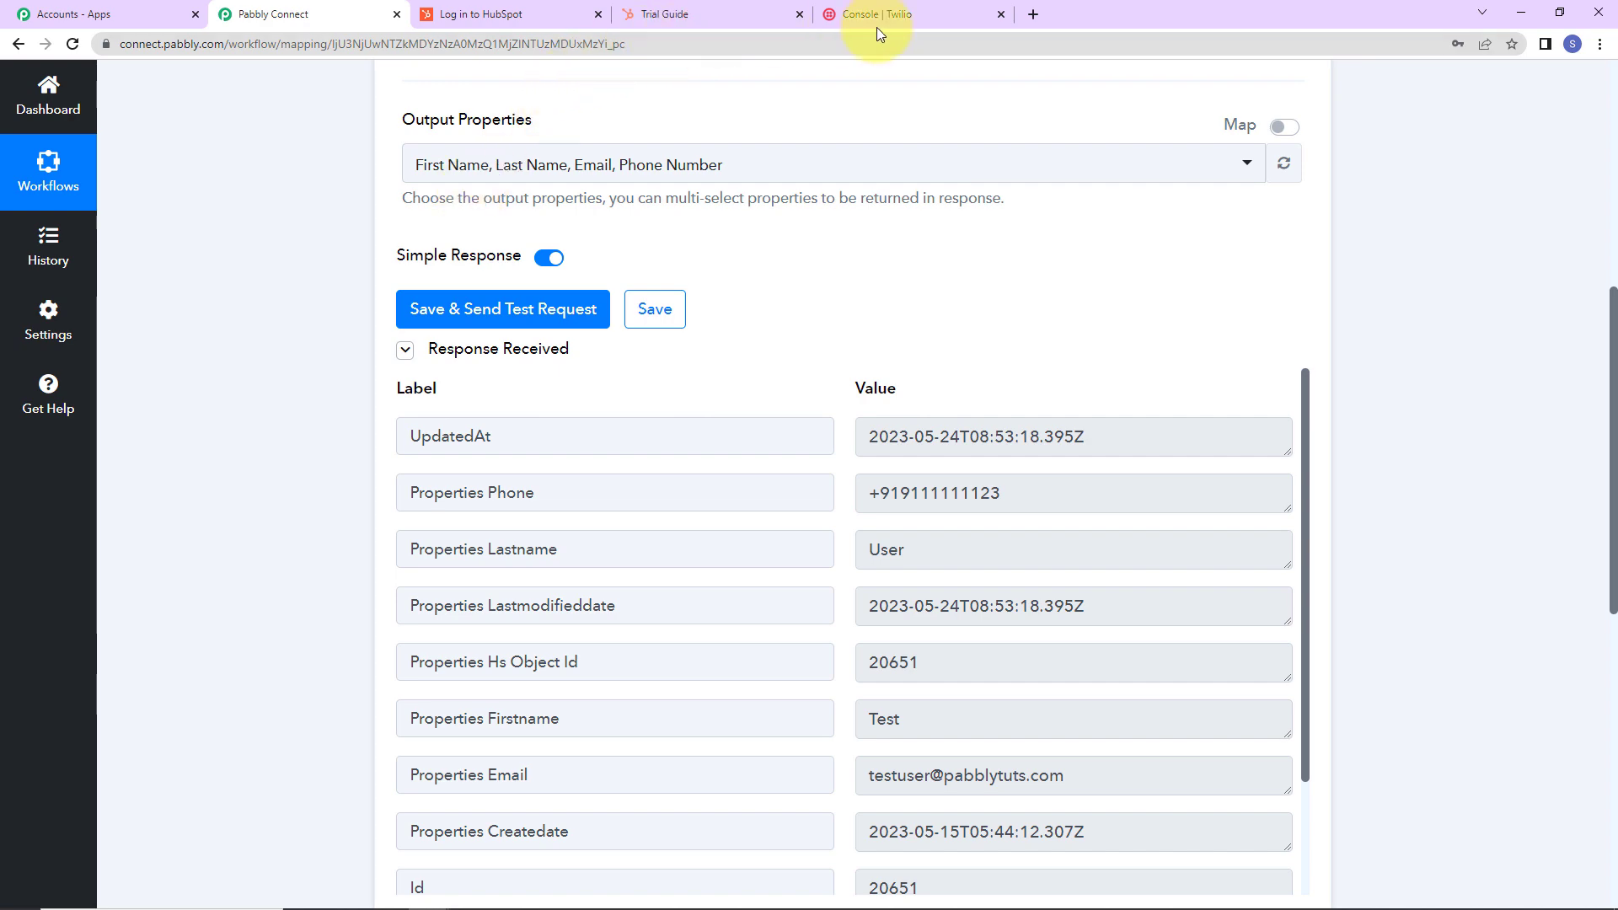
Open the Demo User contact from the HubSpot contacts list.
click(700, 17)
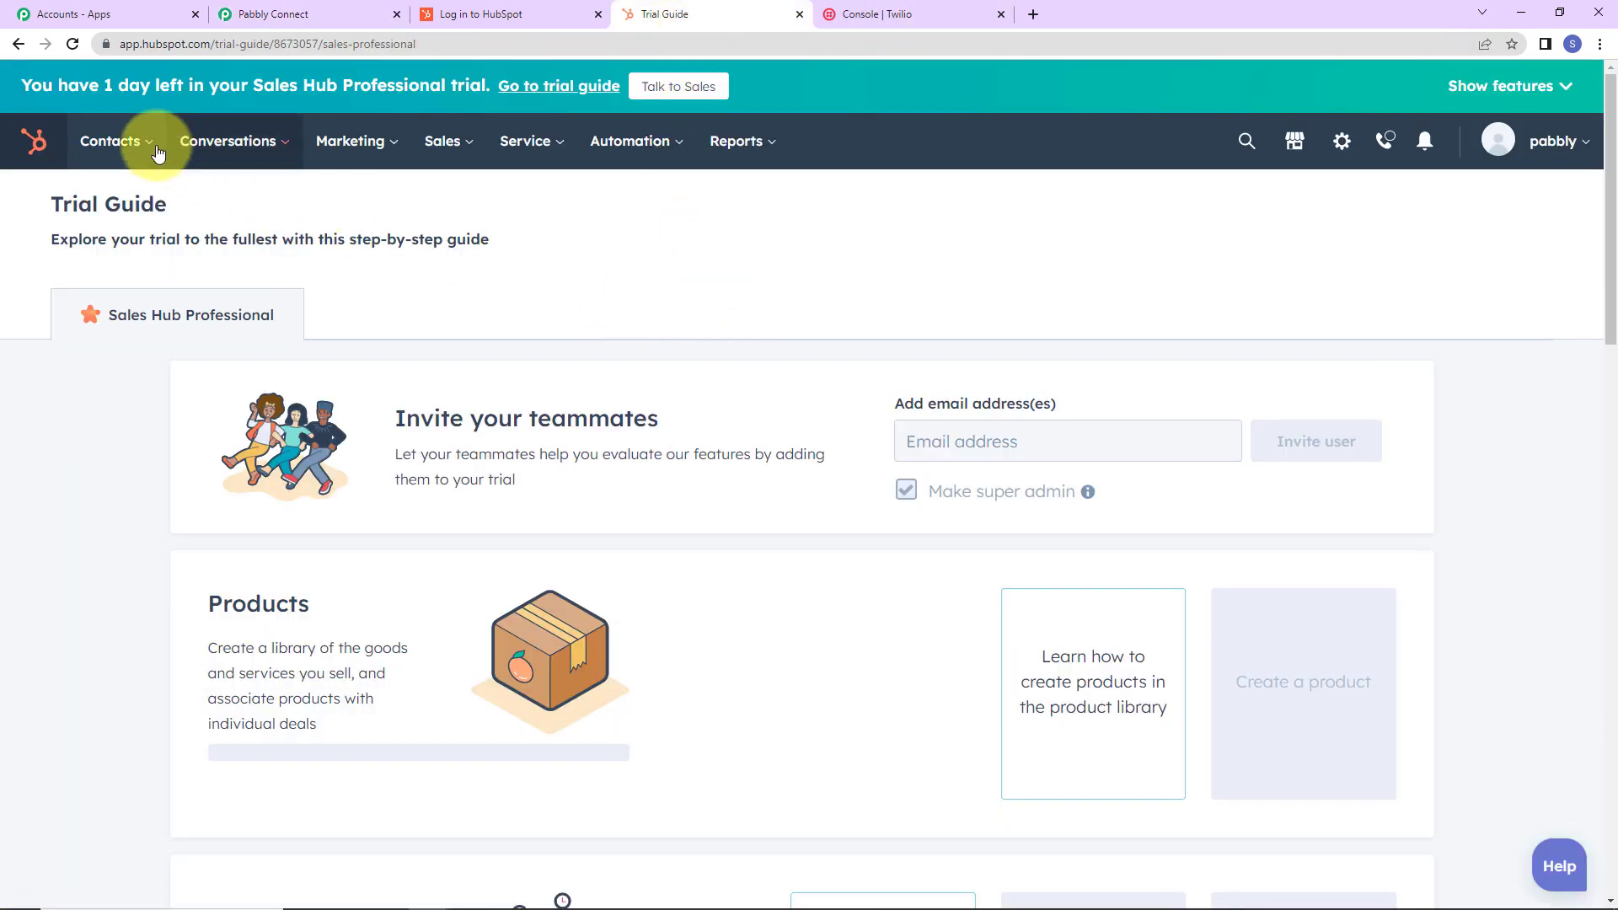
click(122, 143)
click(115, 204)
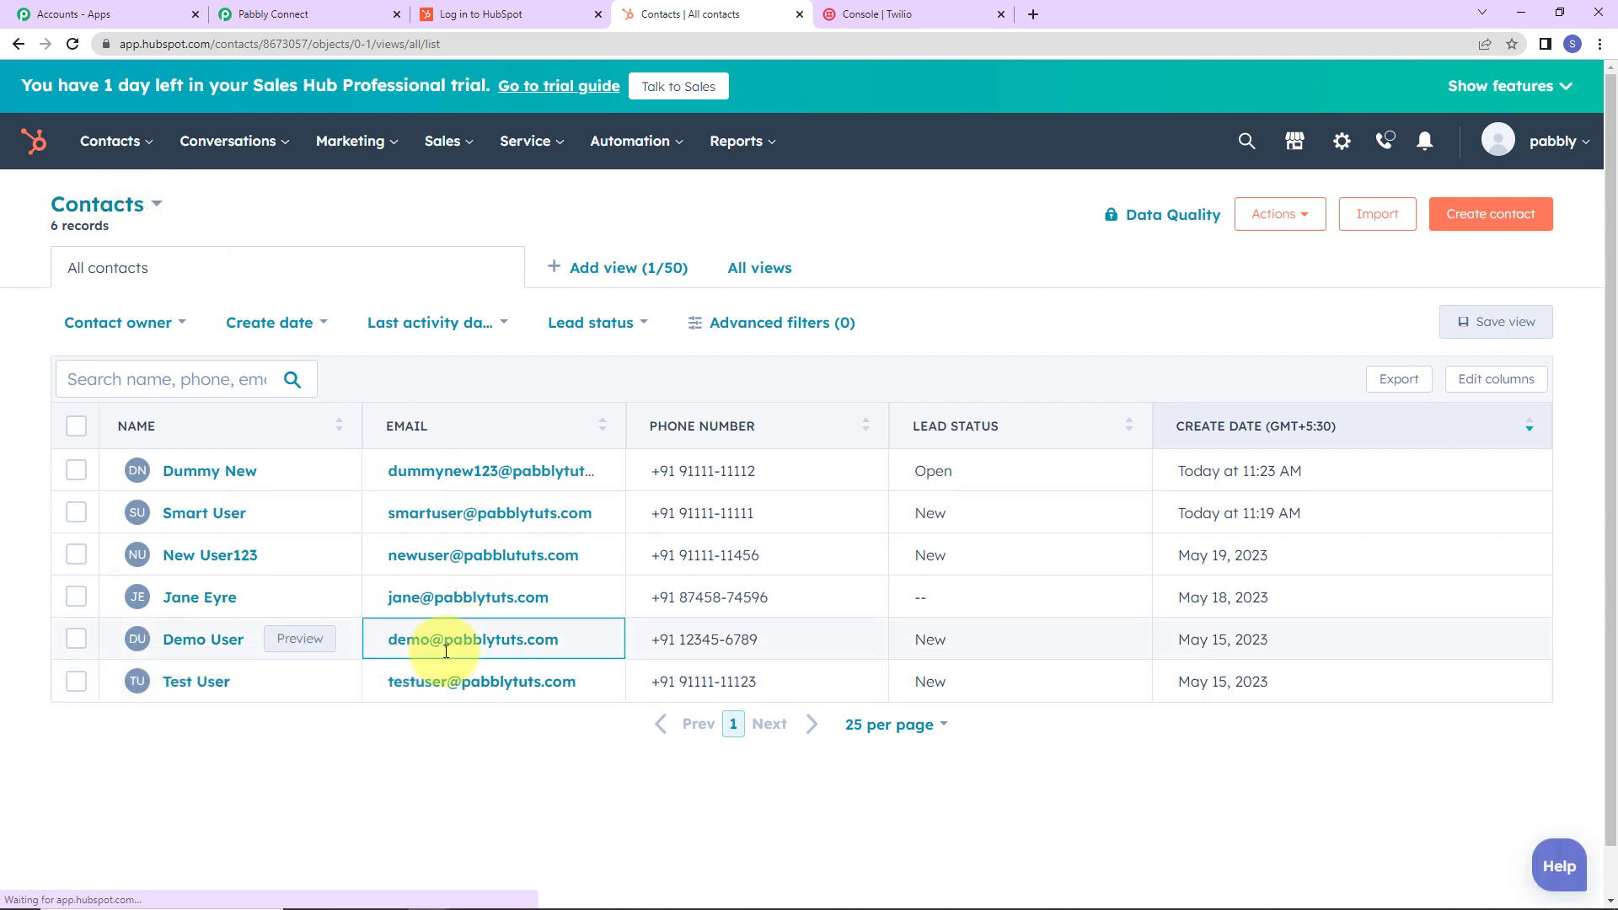
click(226, 703)
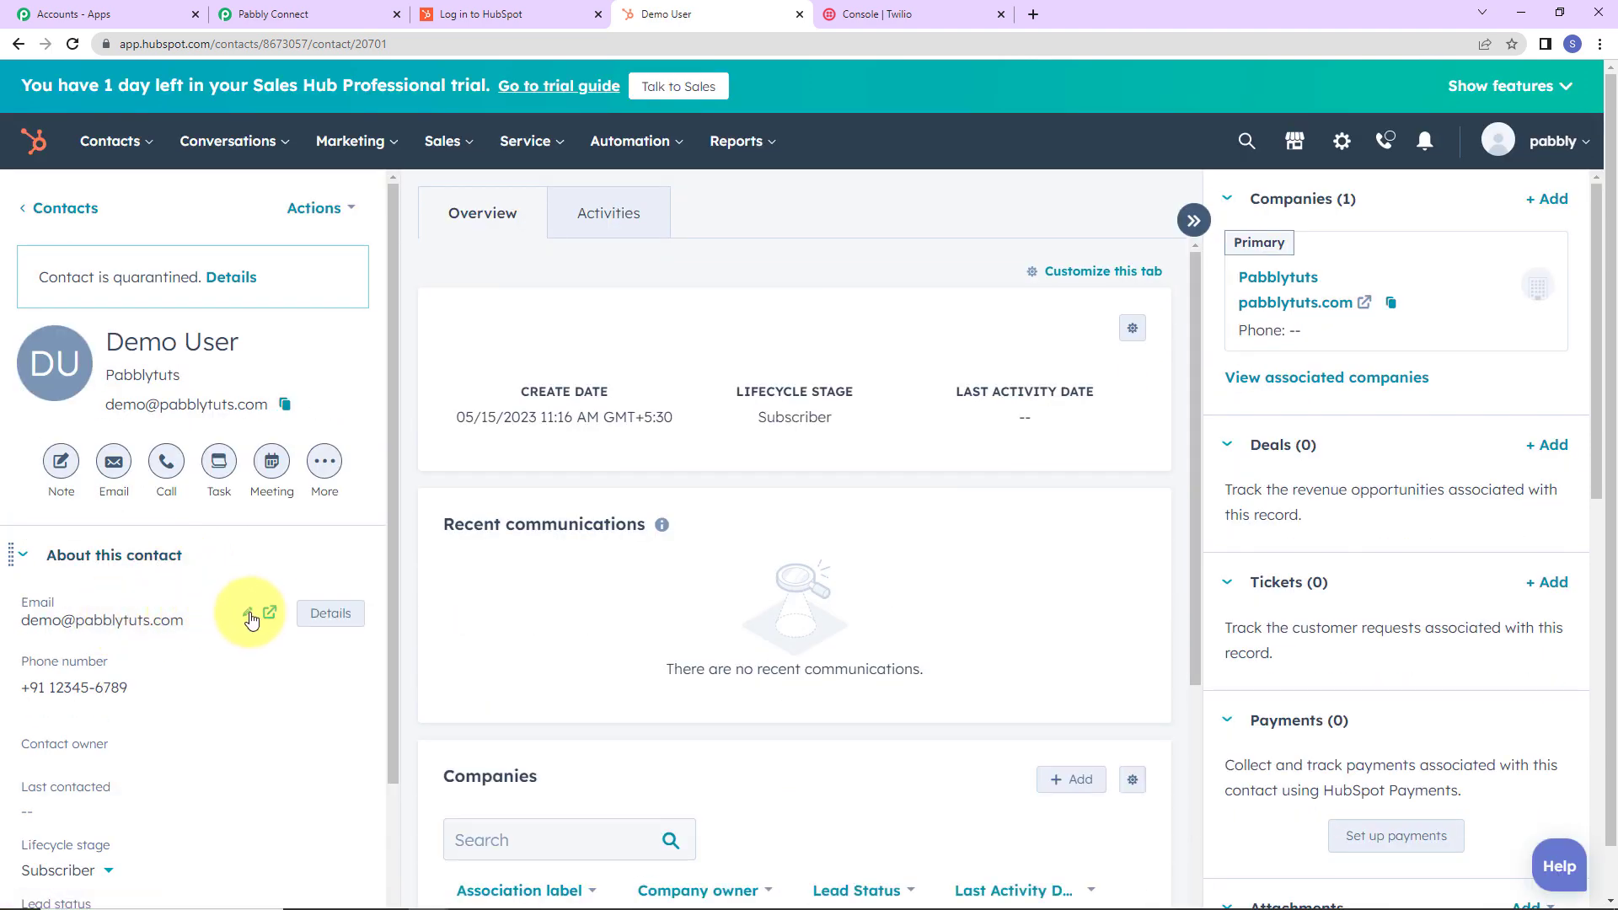
Add 1234 after 'demo' in the contact's primary email and save it.
click(251, 617)
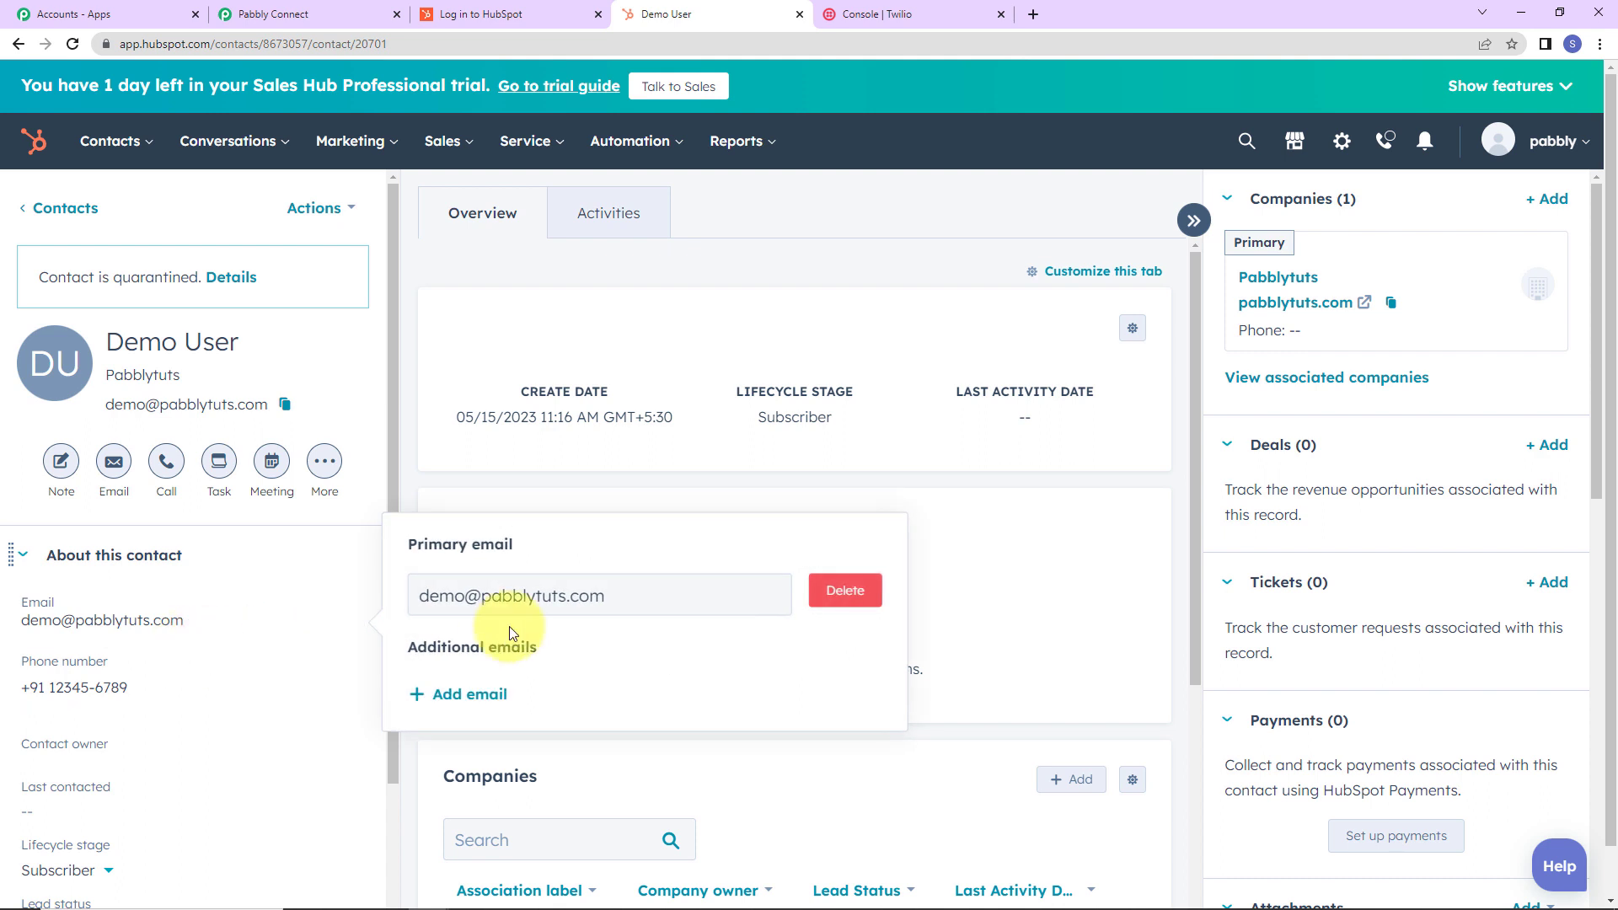
click(472, 599)
text(1234)
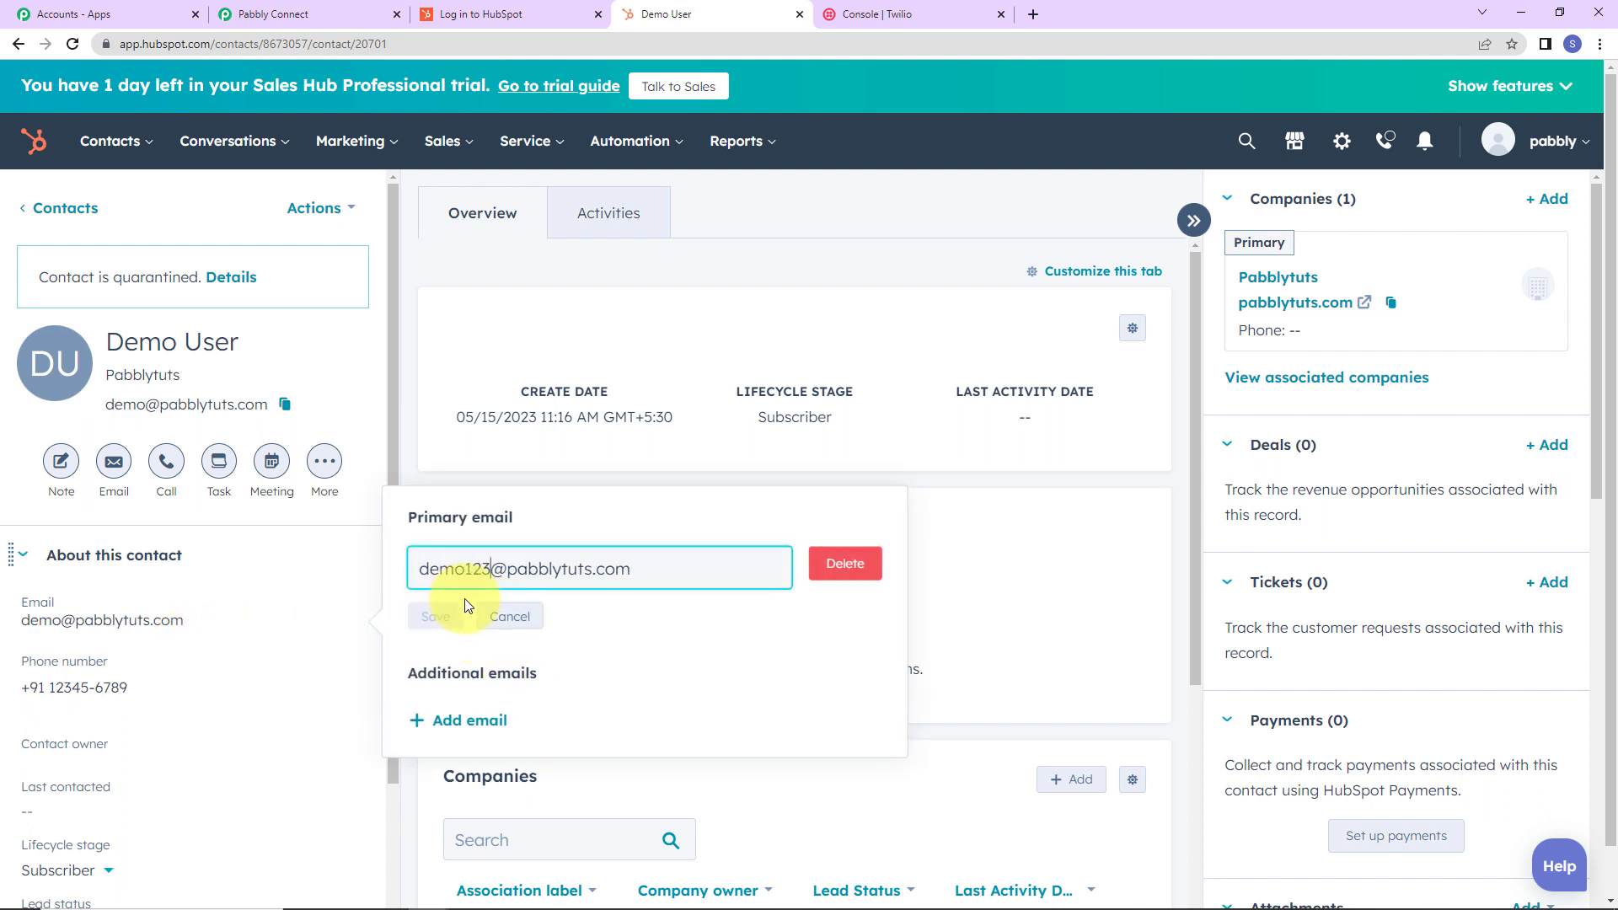
click(460, 614)
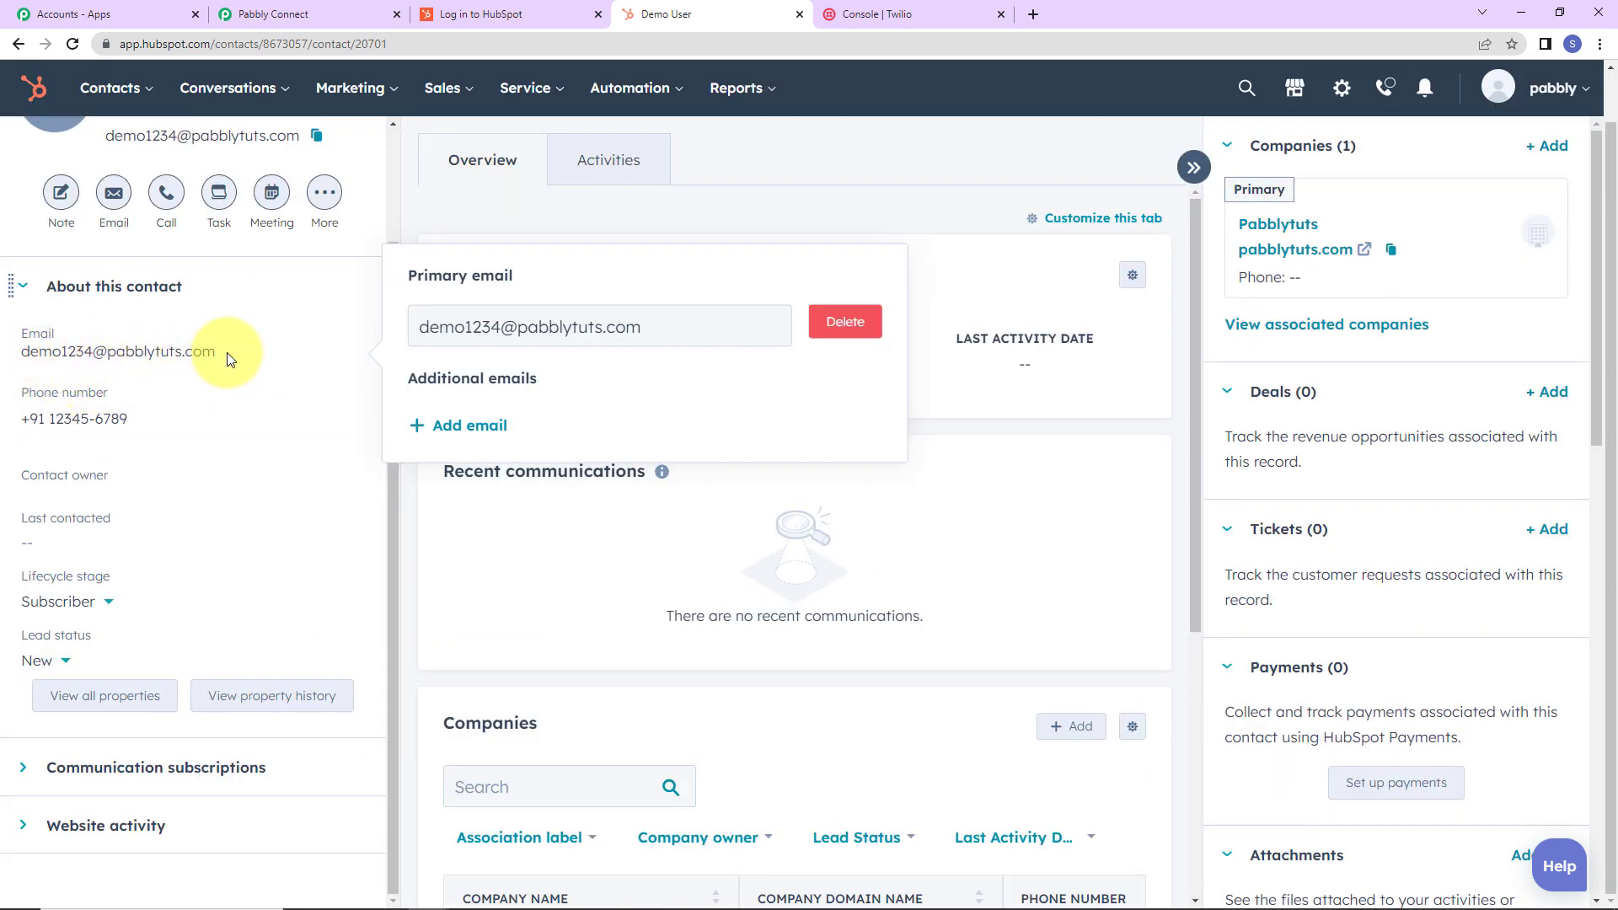
scroll(258, 490, up, 2)
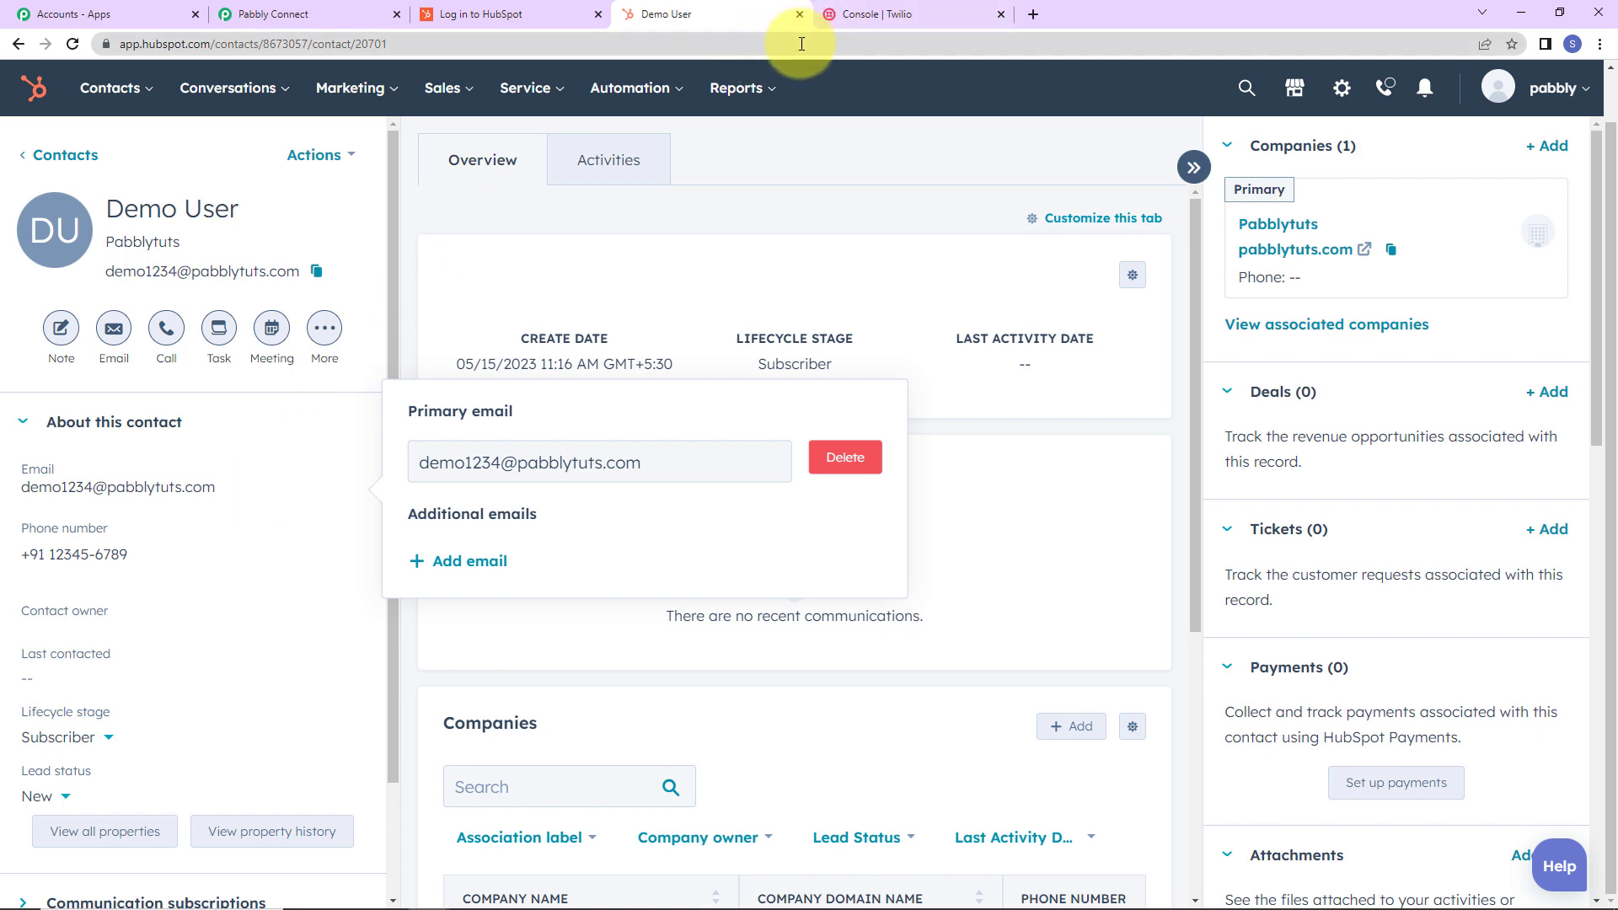
Resend the HubSpot trigger test and review the changed email and last-modified date in the response.
click(290, 24)
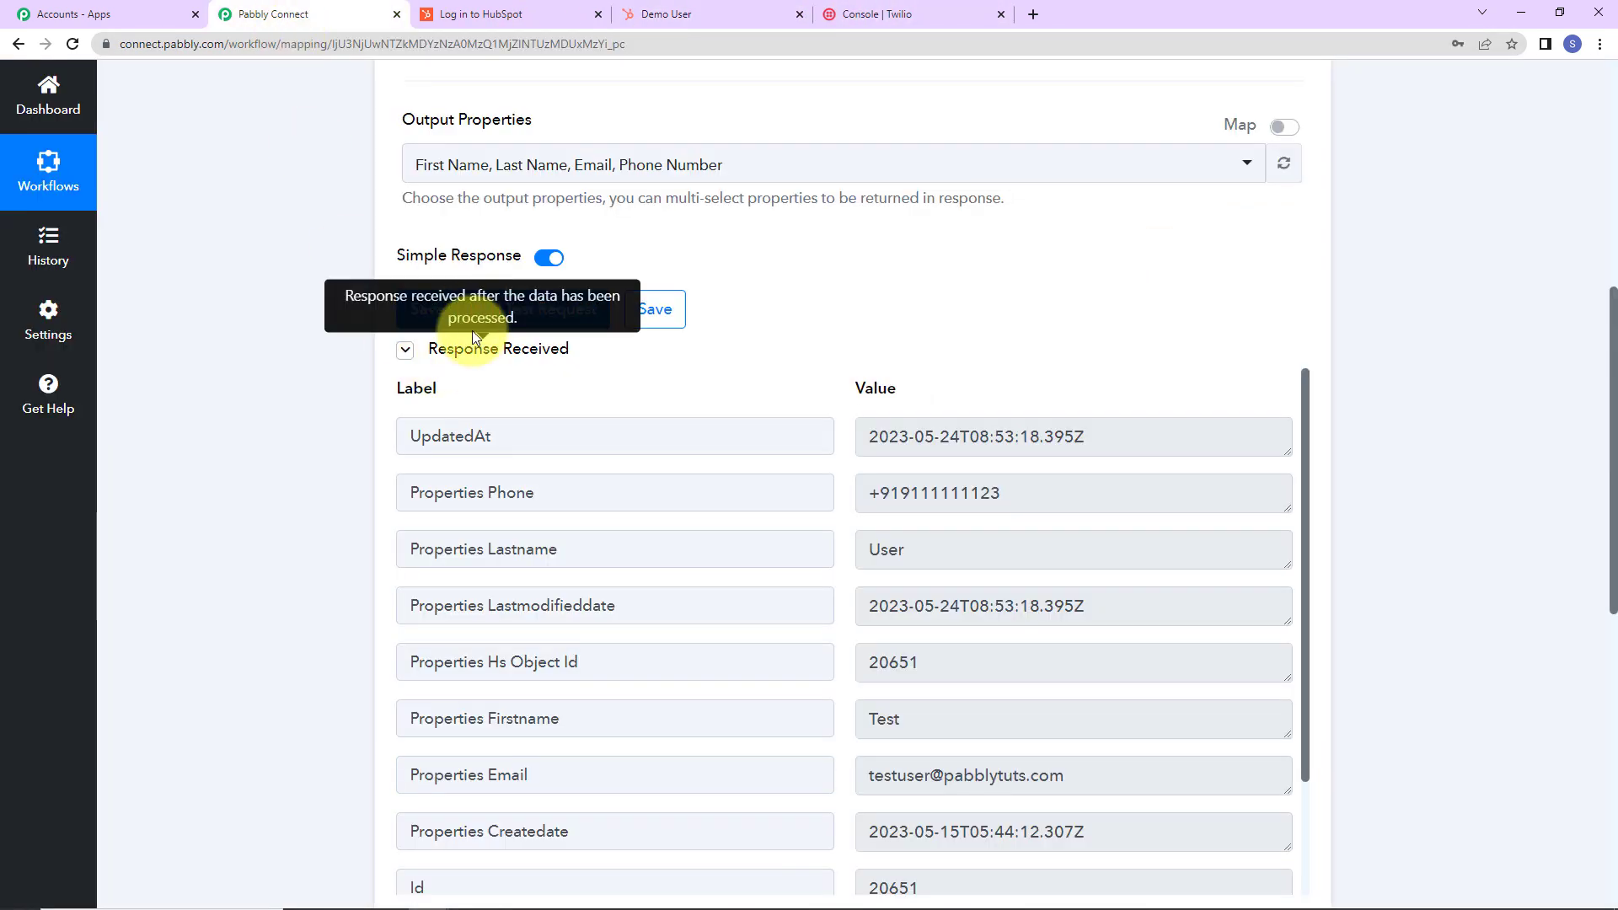
click(429, 308)
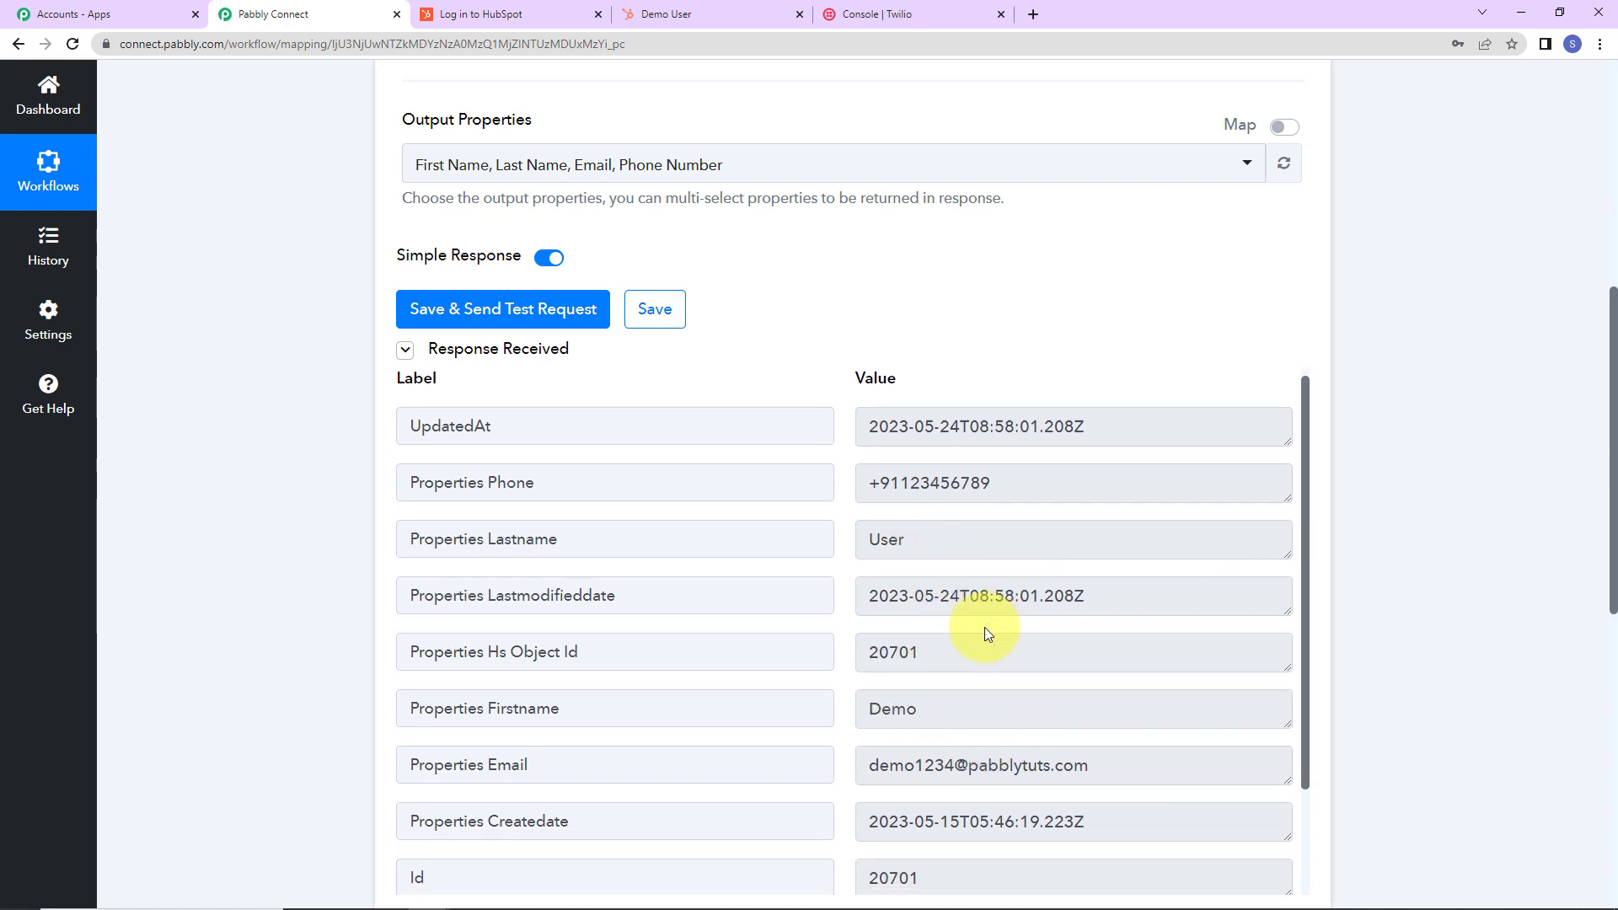
scroll(983, 621, down, 2)
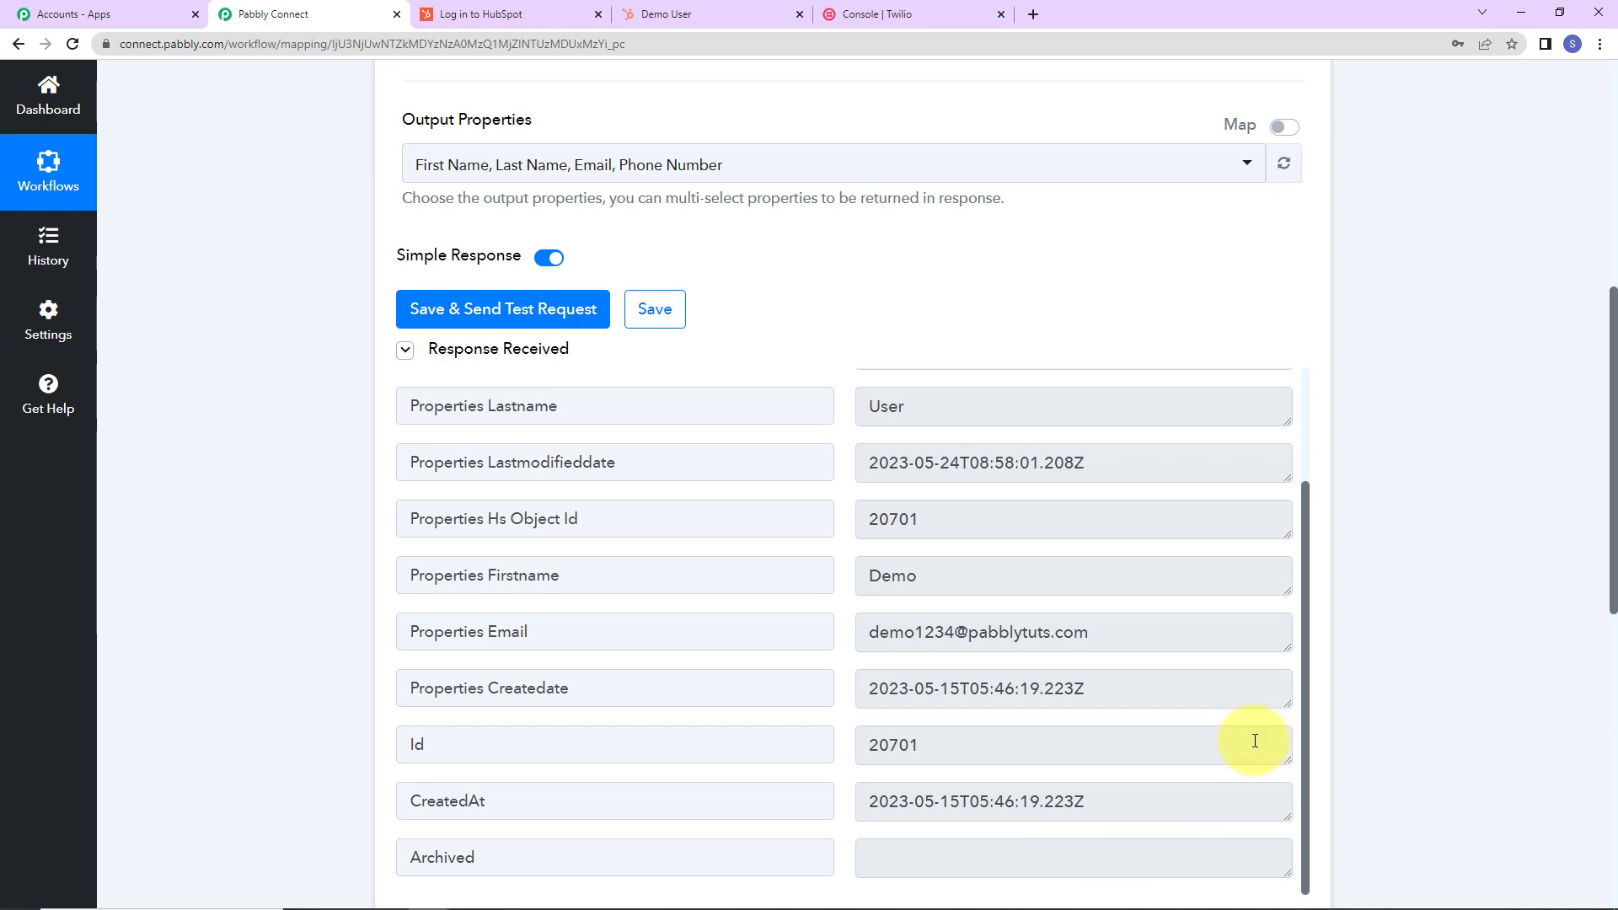
scroll(1409, 616, down, 7)
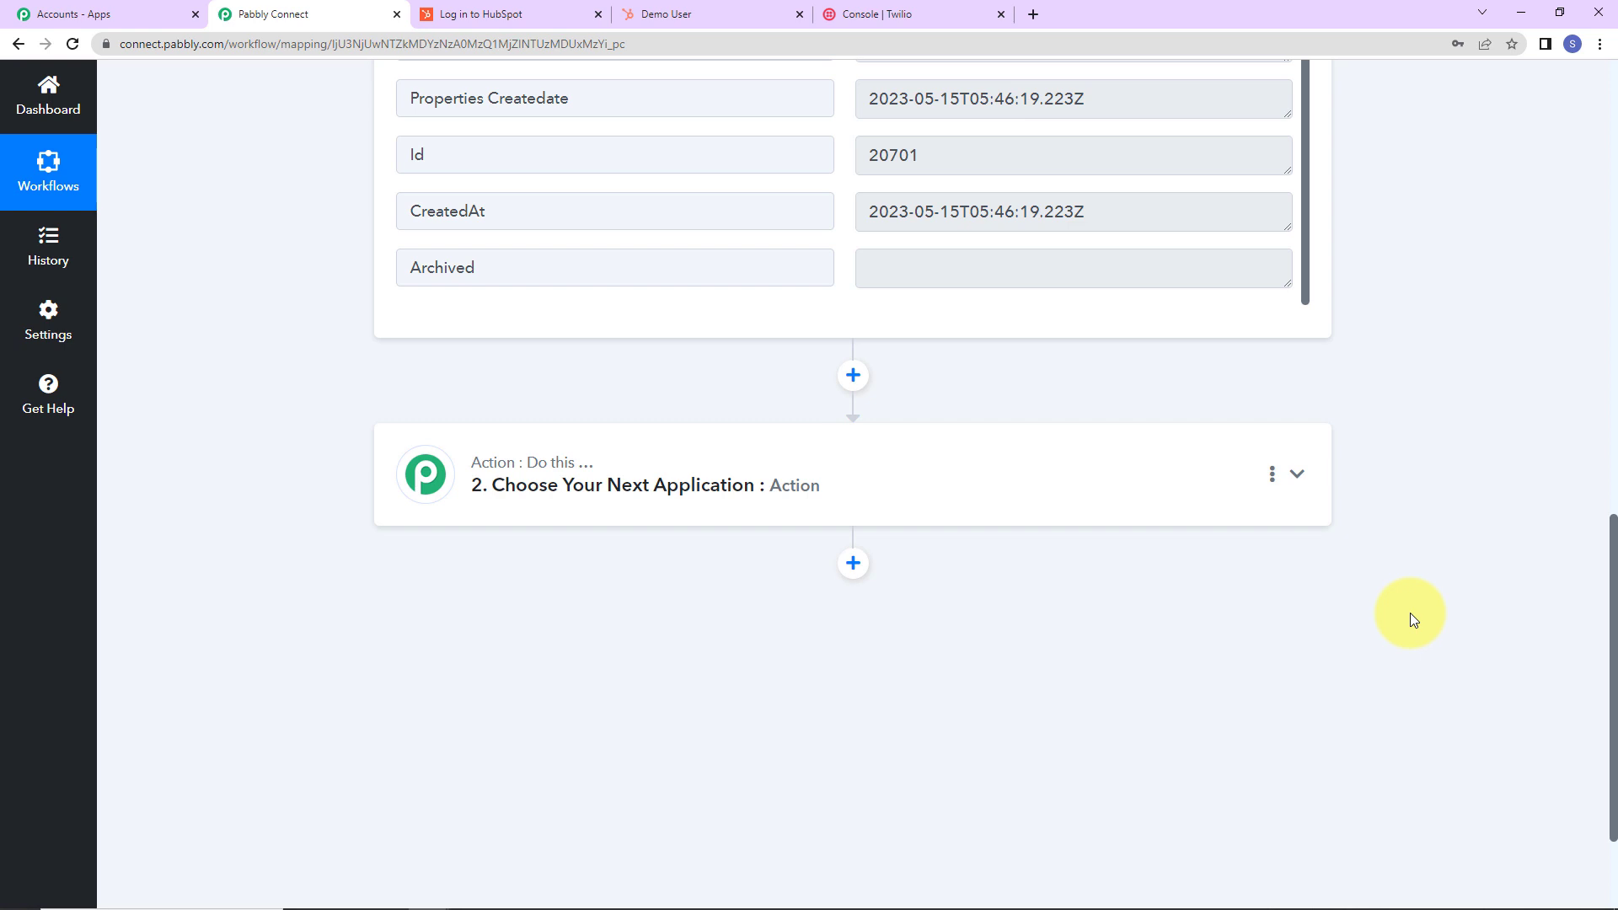
Set the second step to Twilio with the Send SMS Message action event.
click(524, 490)
click(496, 597)
text(twilio)
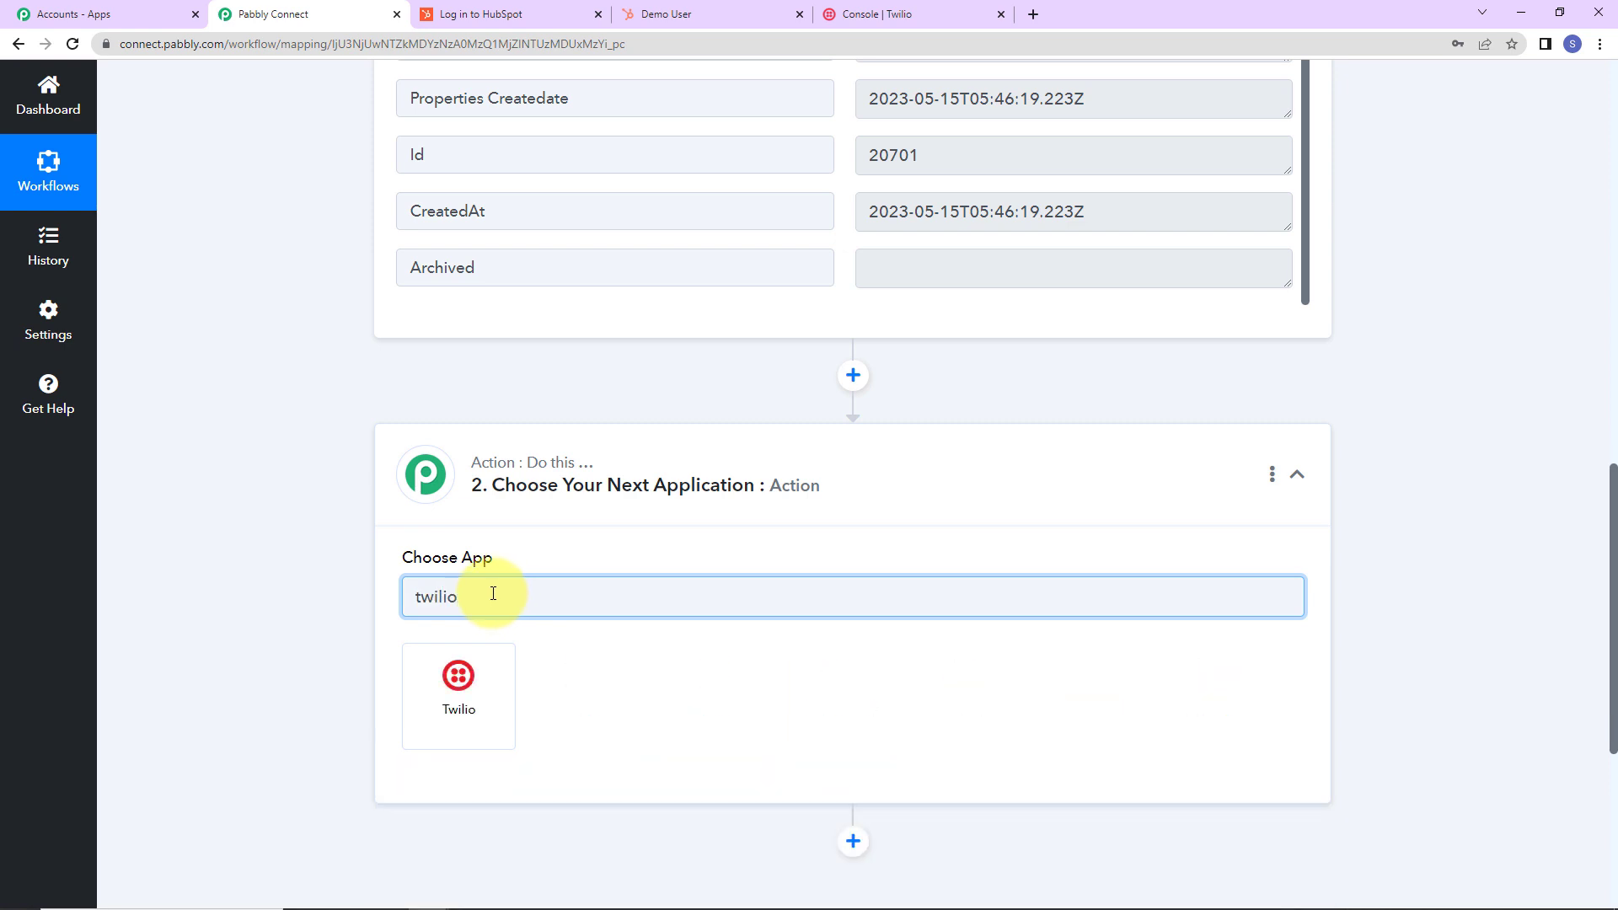
click(423, 732)
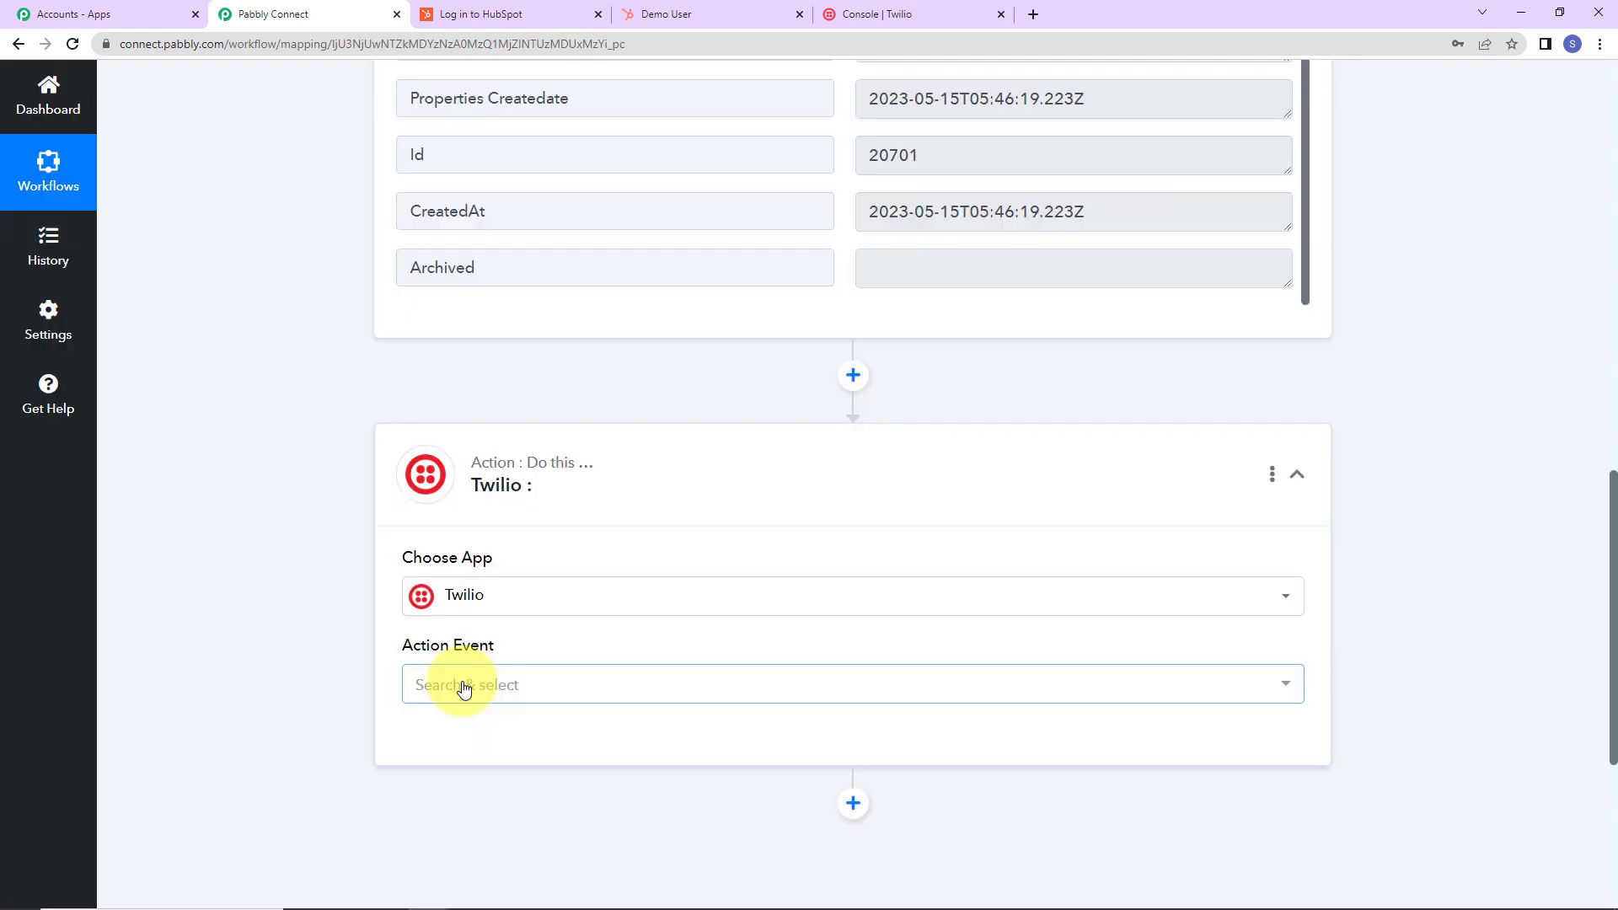
click(461, 686)
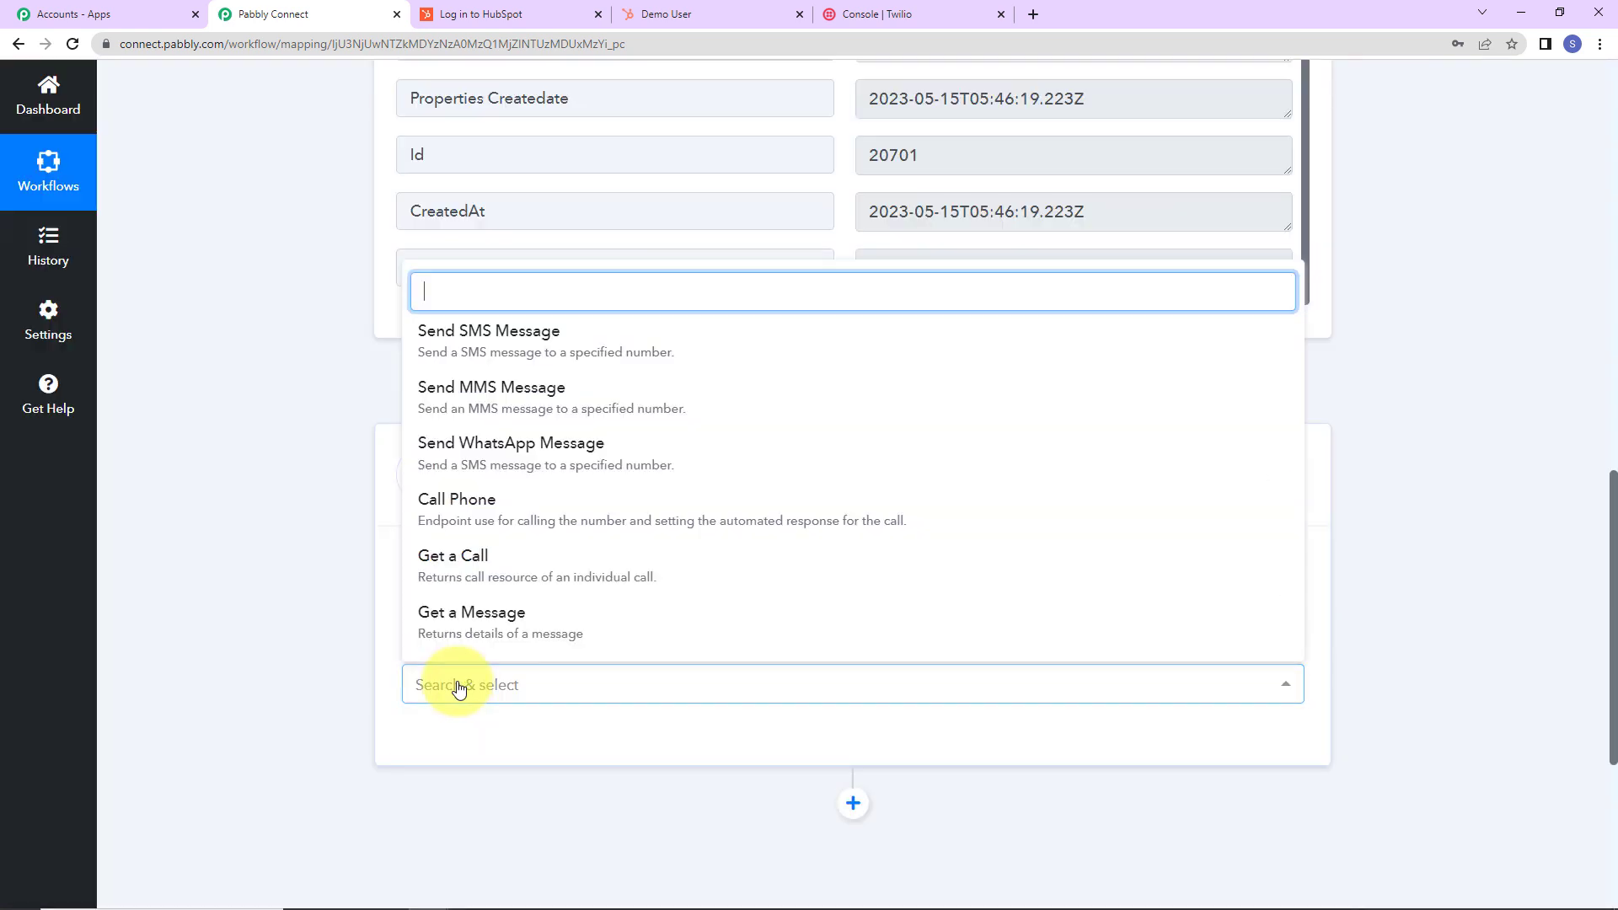
click(456, 342)
Start a new Twilio connection and paste the console's Account SID into both SID fields.
click(455, 745)
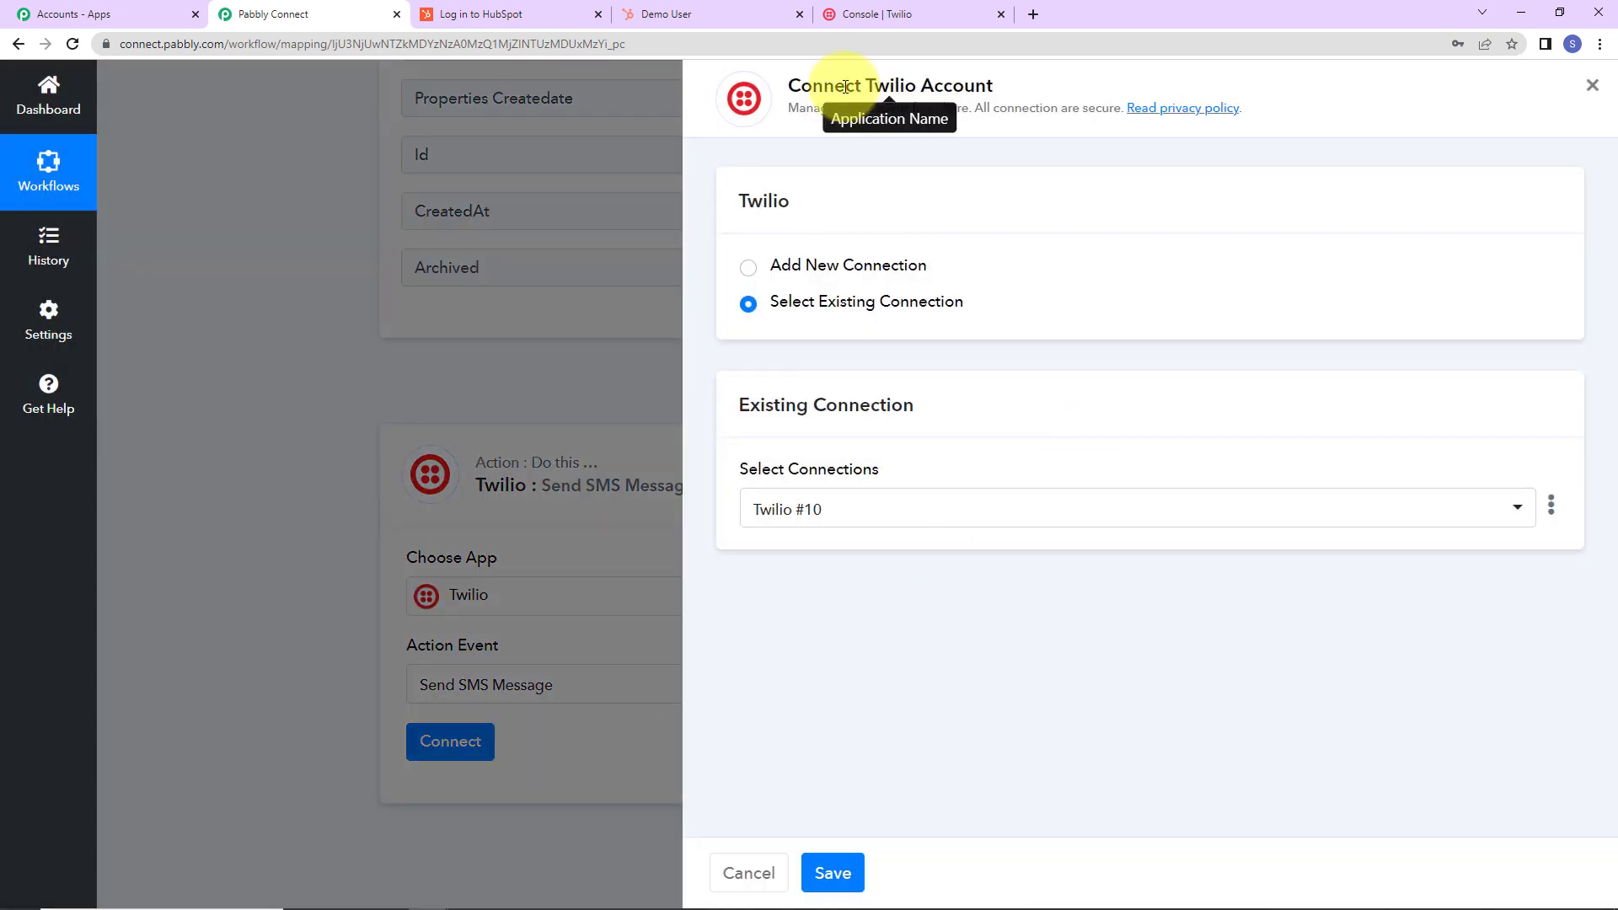
click(747, 269)
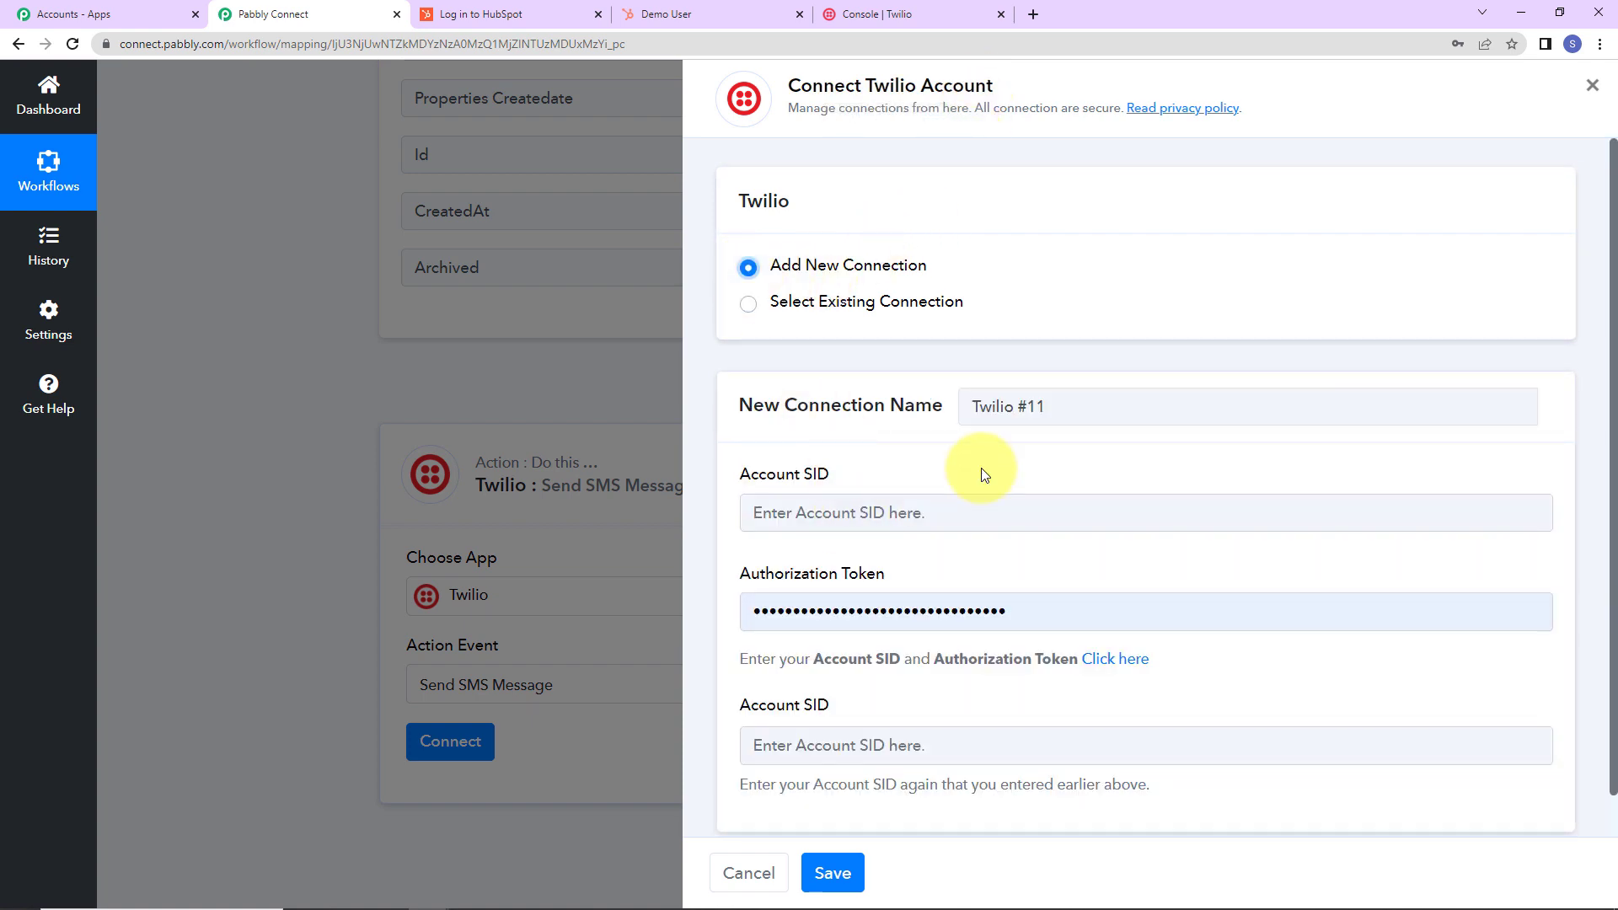
scroll(984, 475, down, 1)
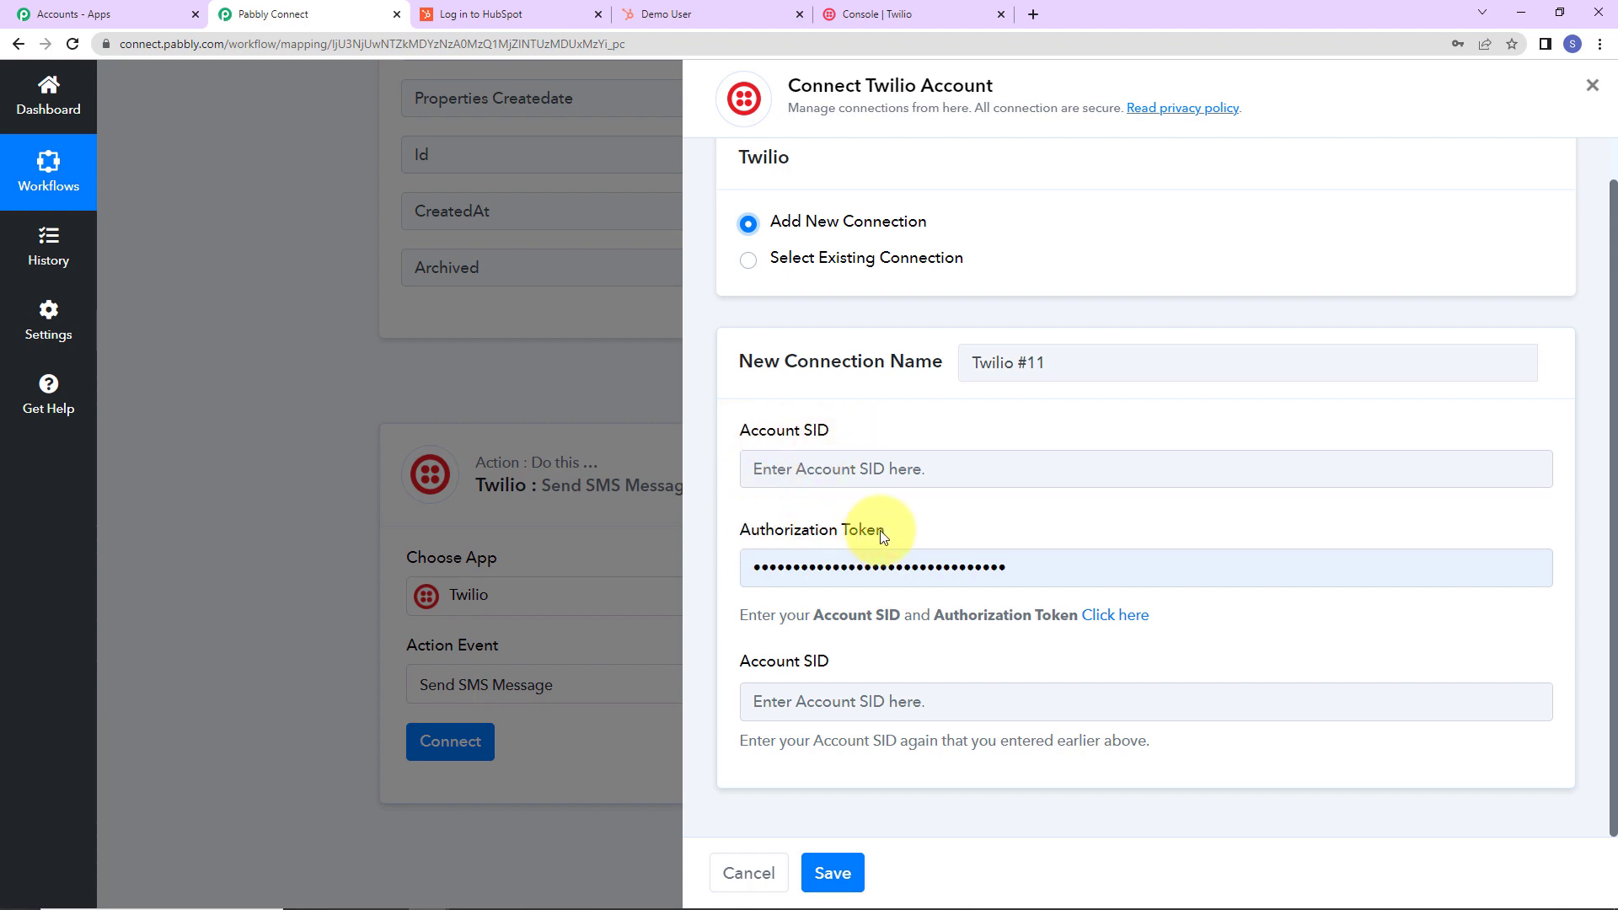
click(904, 14)
scroll(770, 650, down, 7)
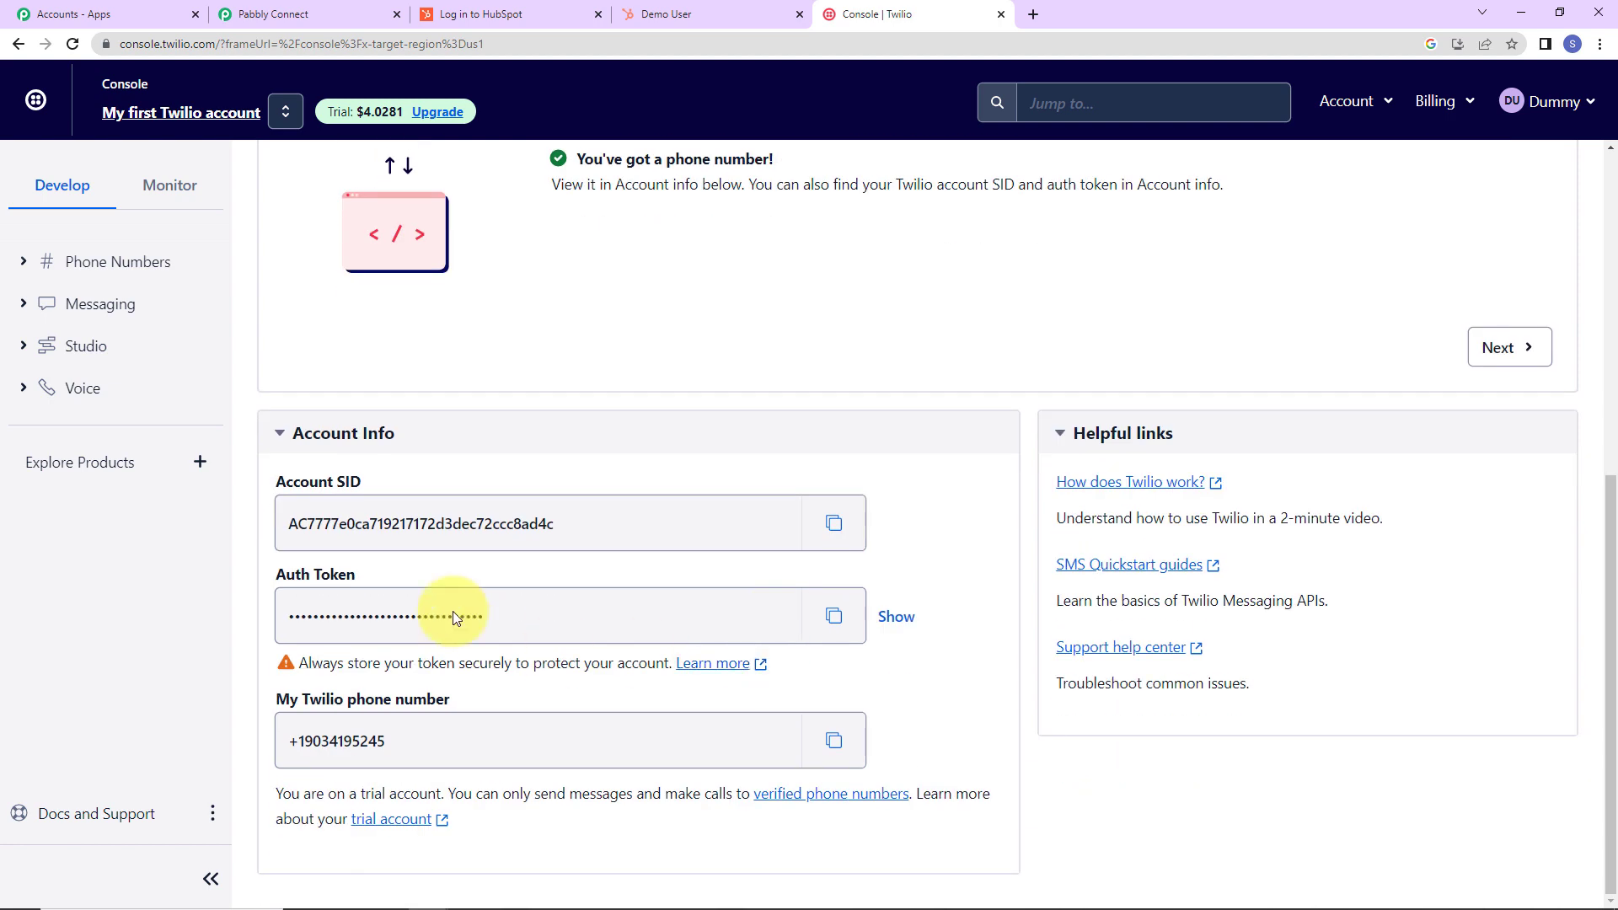
click(816, 529)
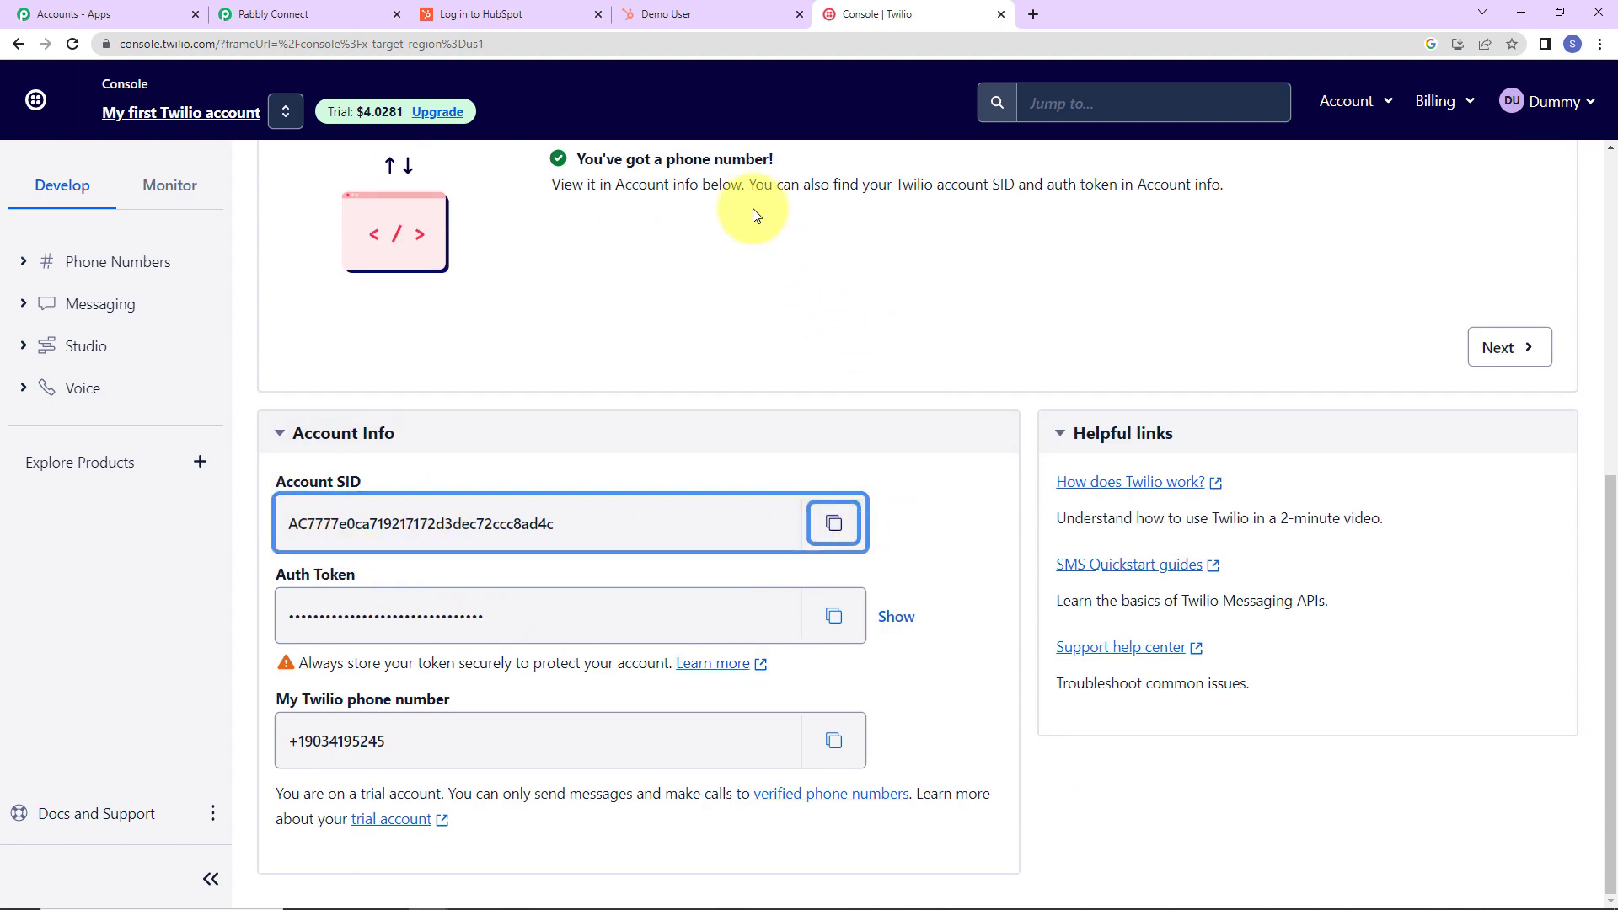
click(344, 16)
click(996, 470)
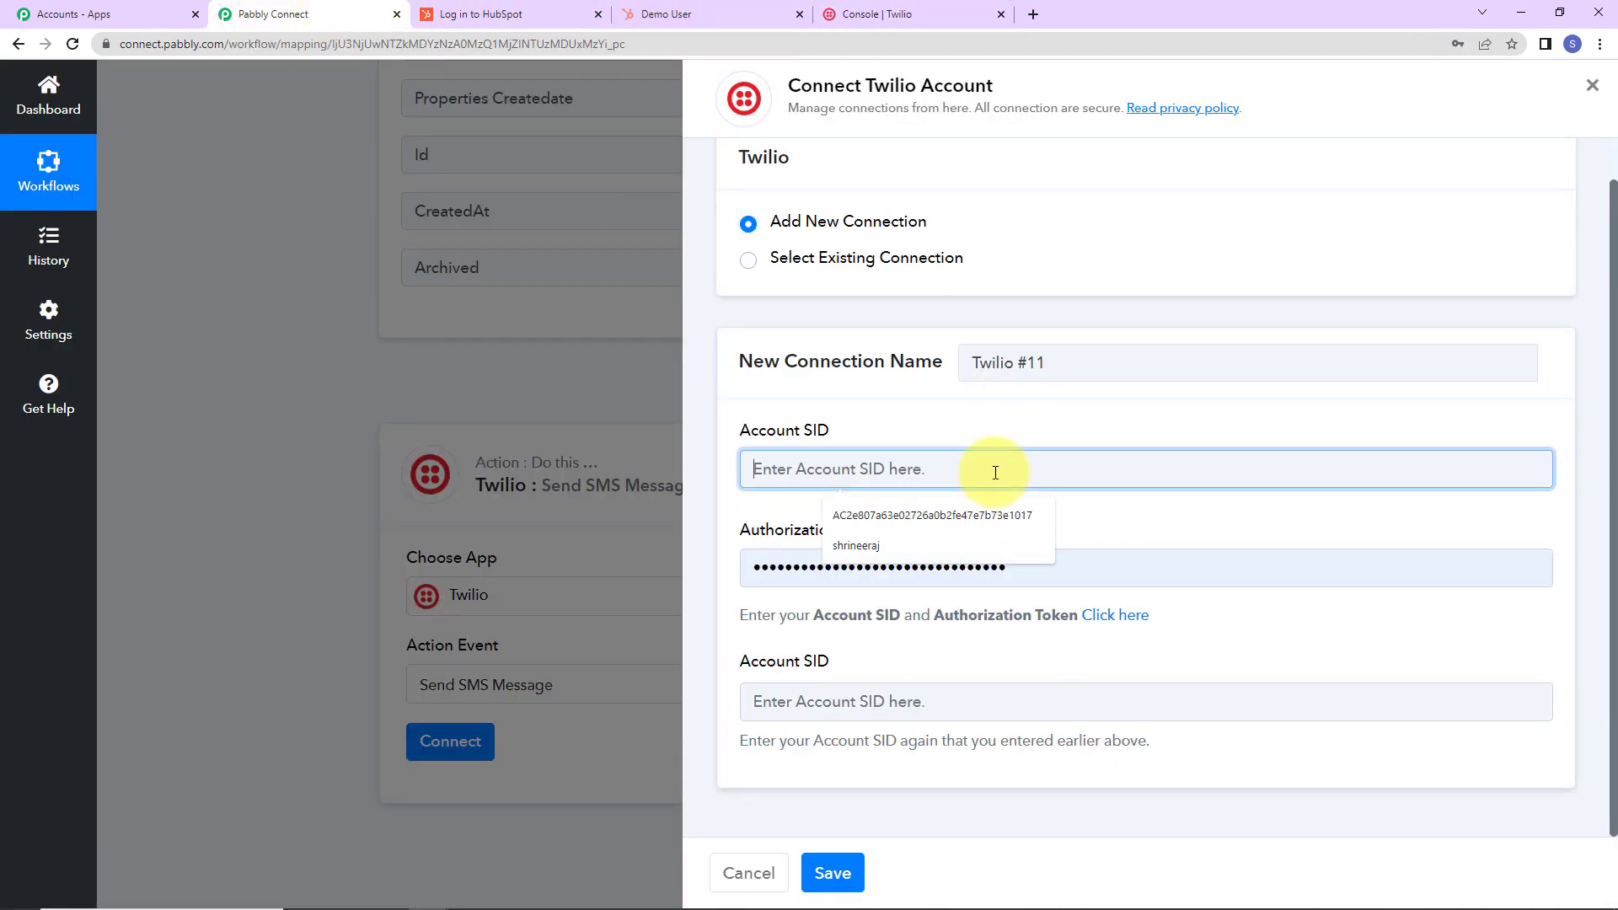
key(ctrl+v)
click(956, 712)
key(ctrl+v)
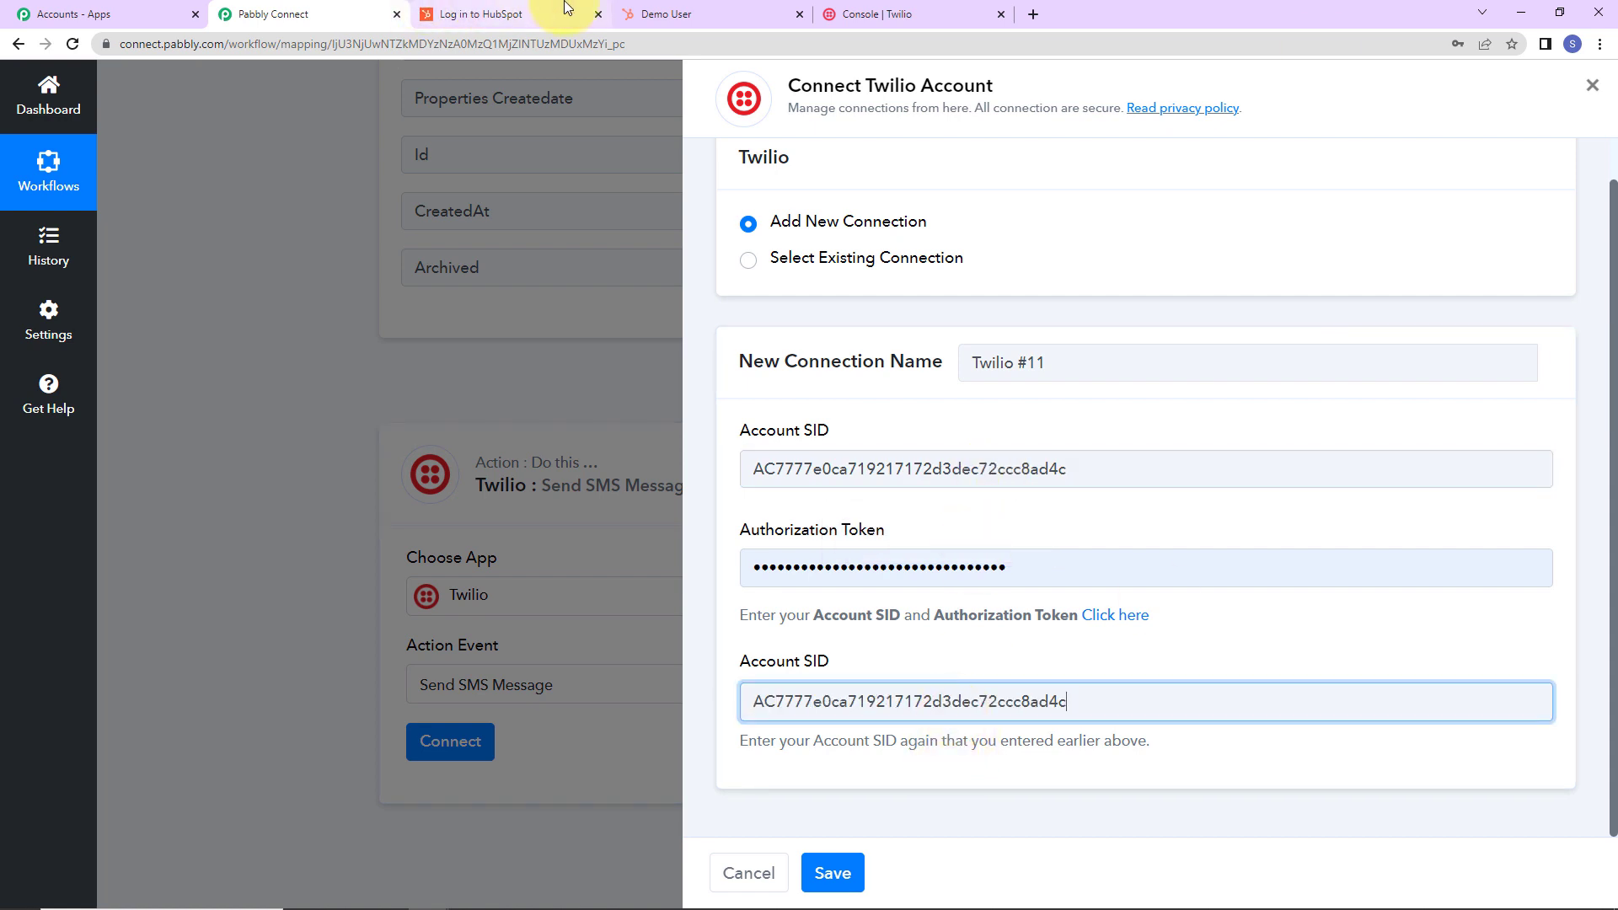
Replace the authorization token with the Twilio auth token and save the connection.
click(877, 14)
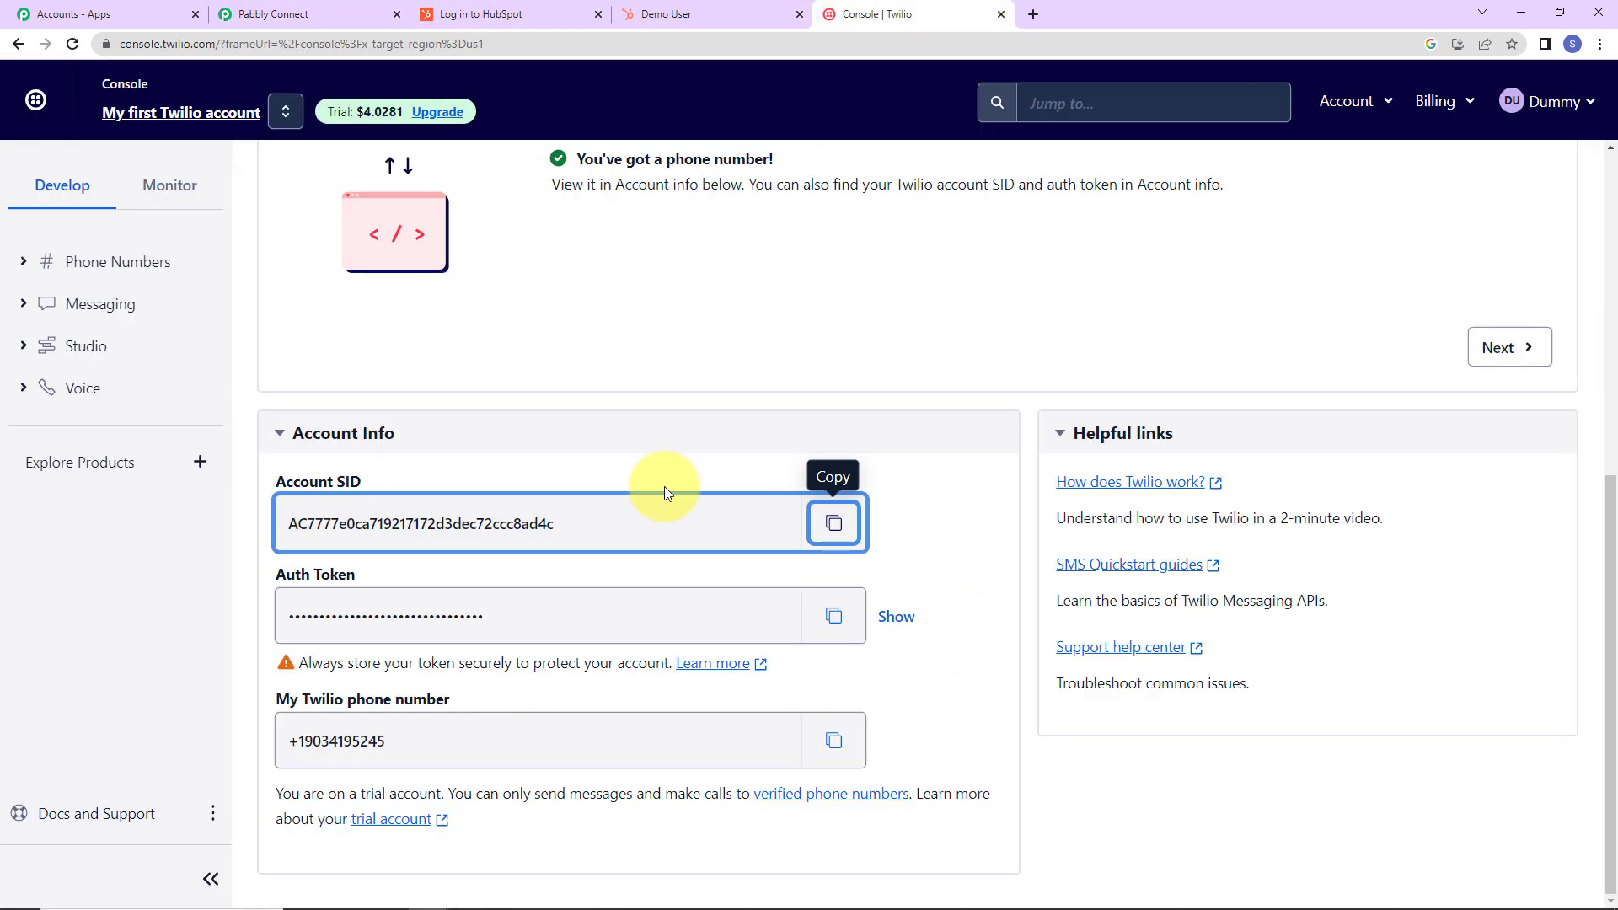
click(833, 617)
click(286, 14)
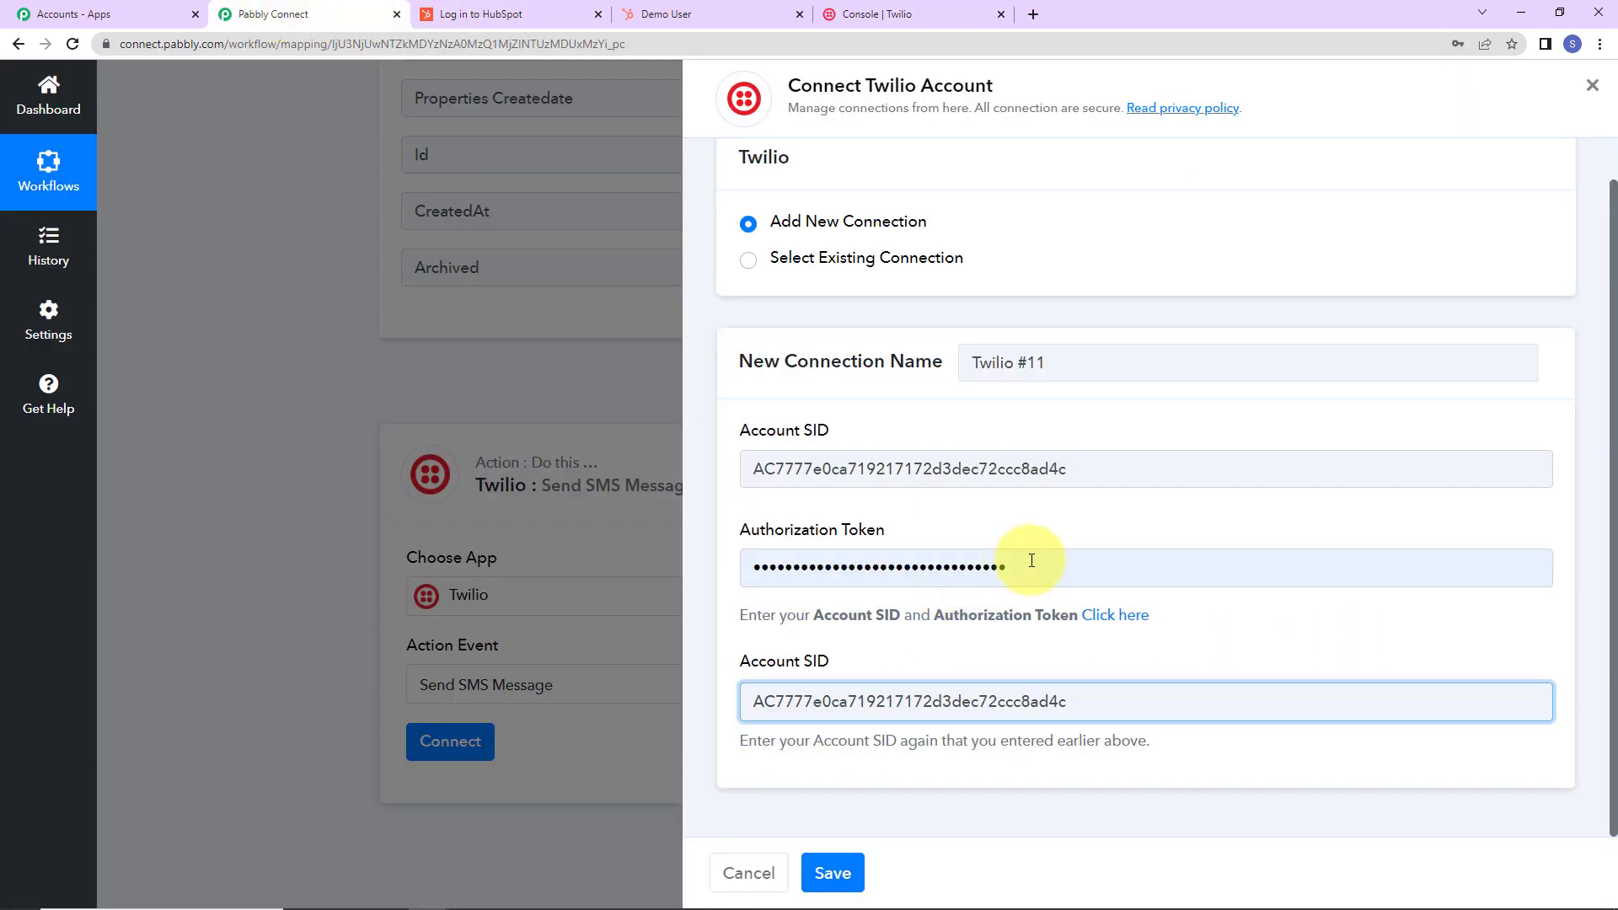
double_click(1036, 560)
key(BackSpace)
key(ctrl+v)
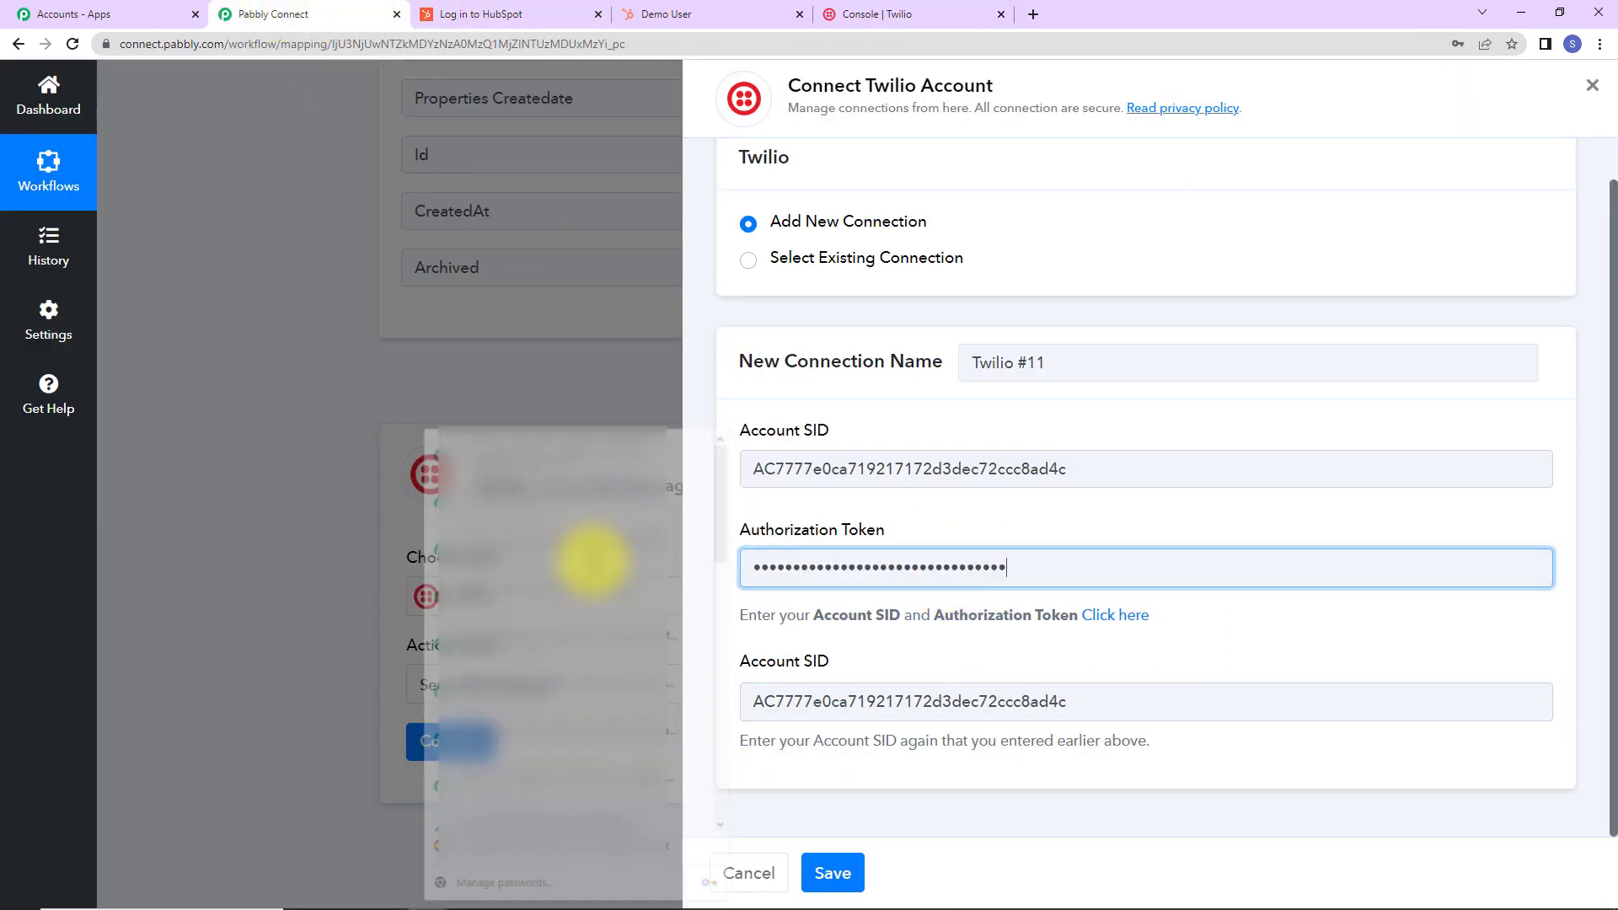
click(833, 873)
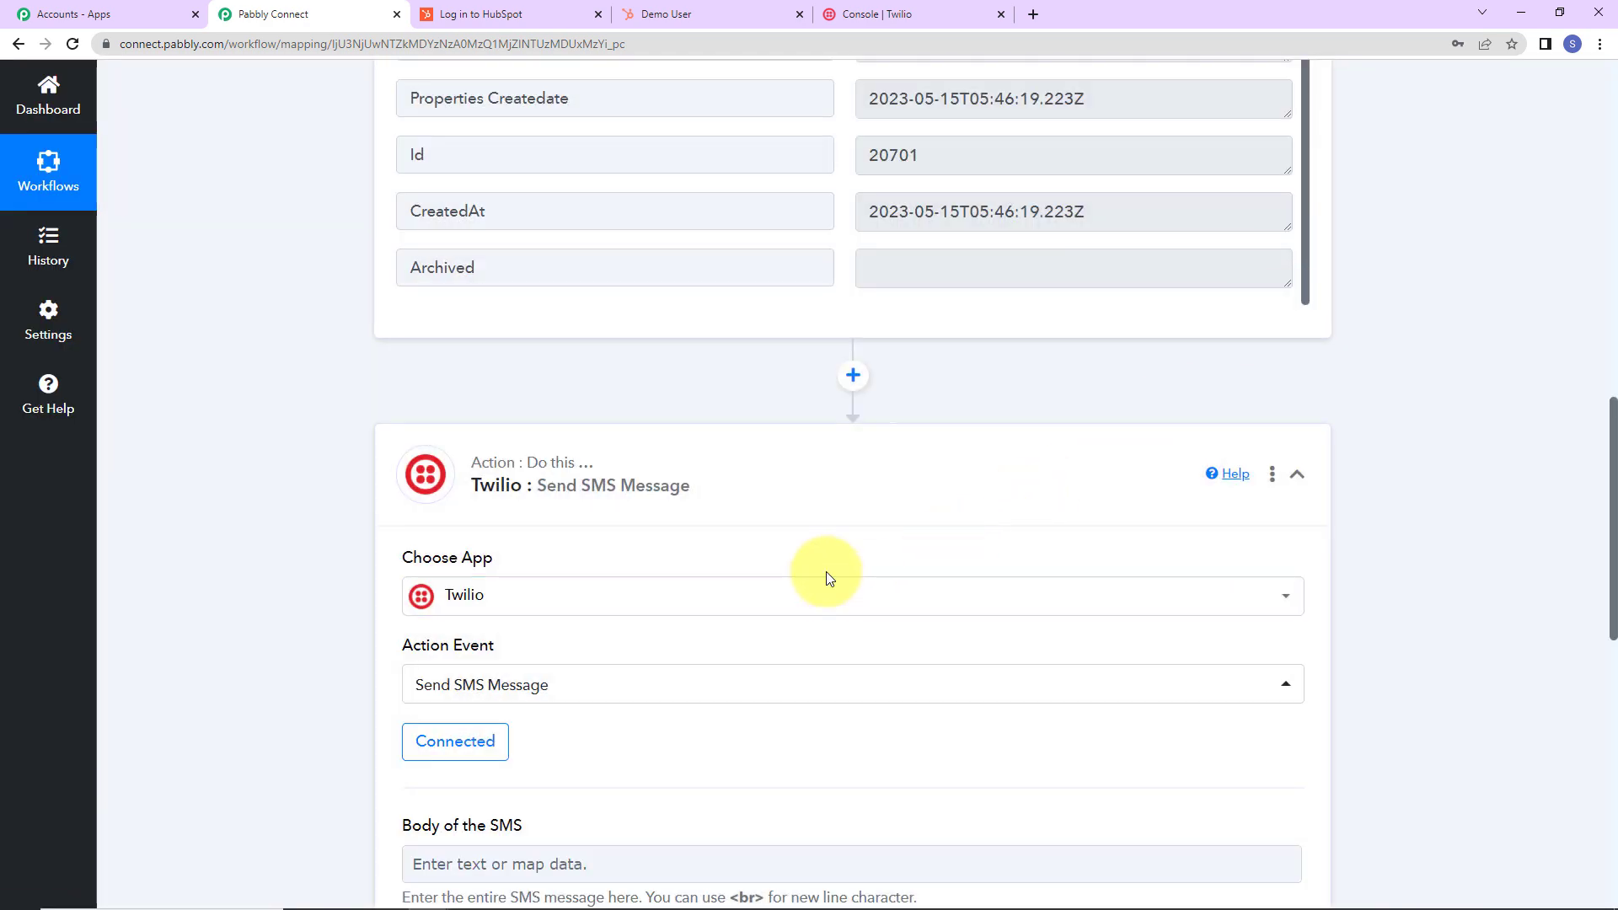
Paste the greeting into the SMS body and add 'Name:' with the contact's first name and Lastname.
scroll(826, 578, down, 2)
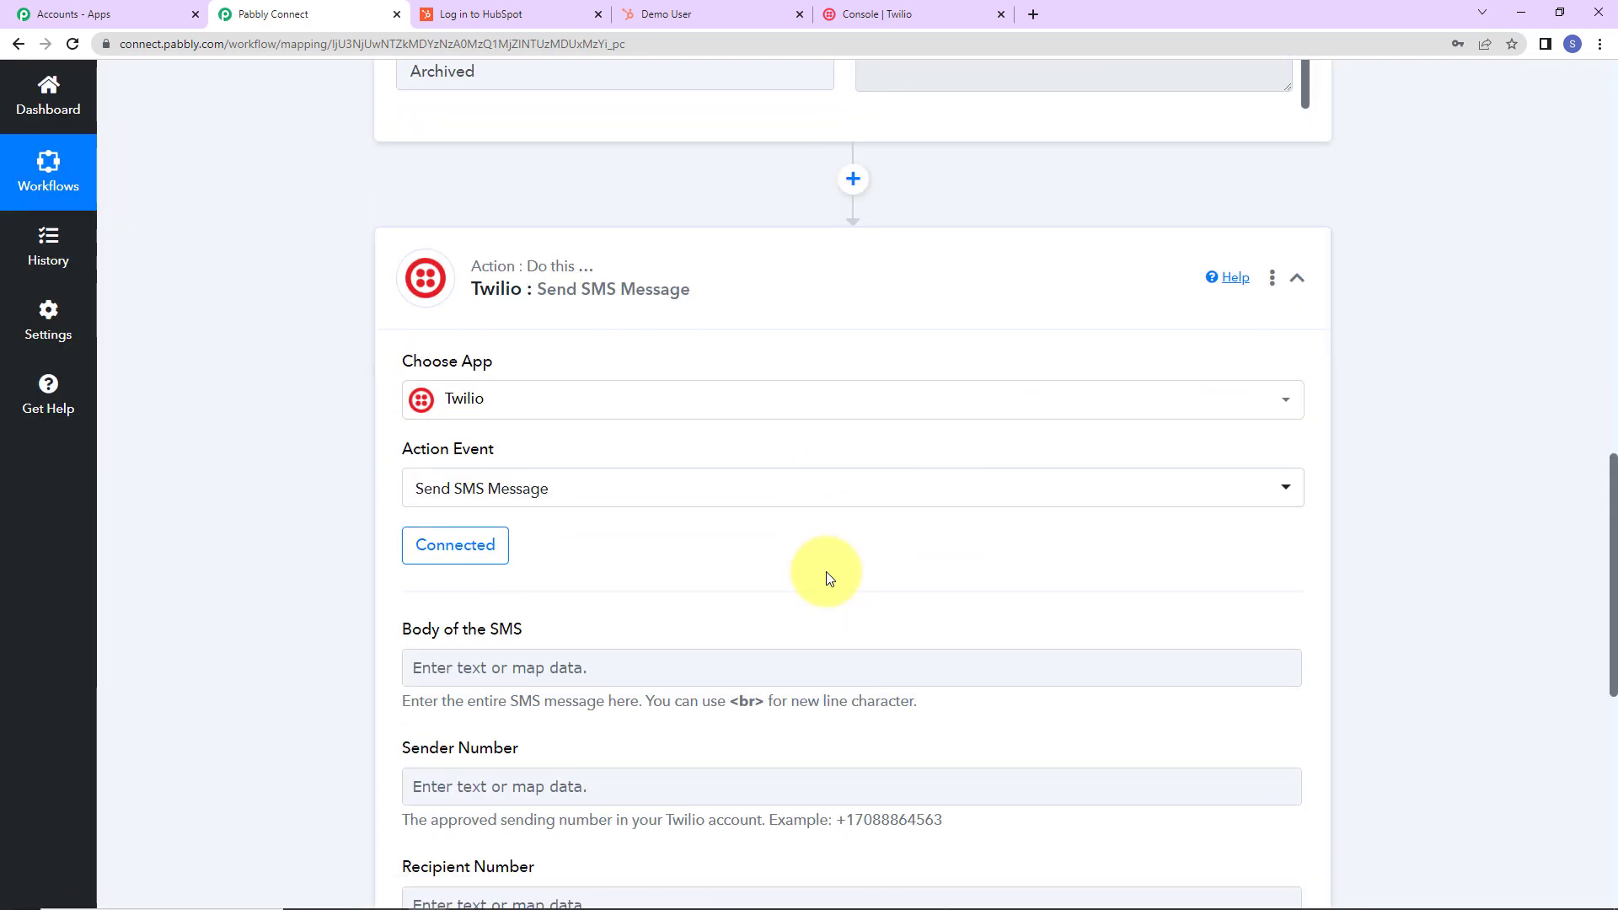
scroll(791, 534, down, 4)
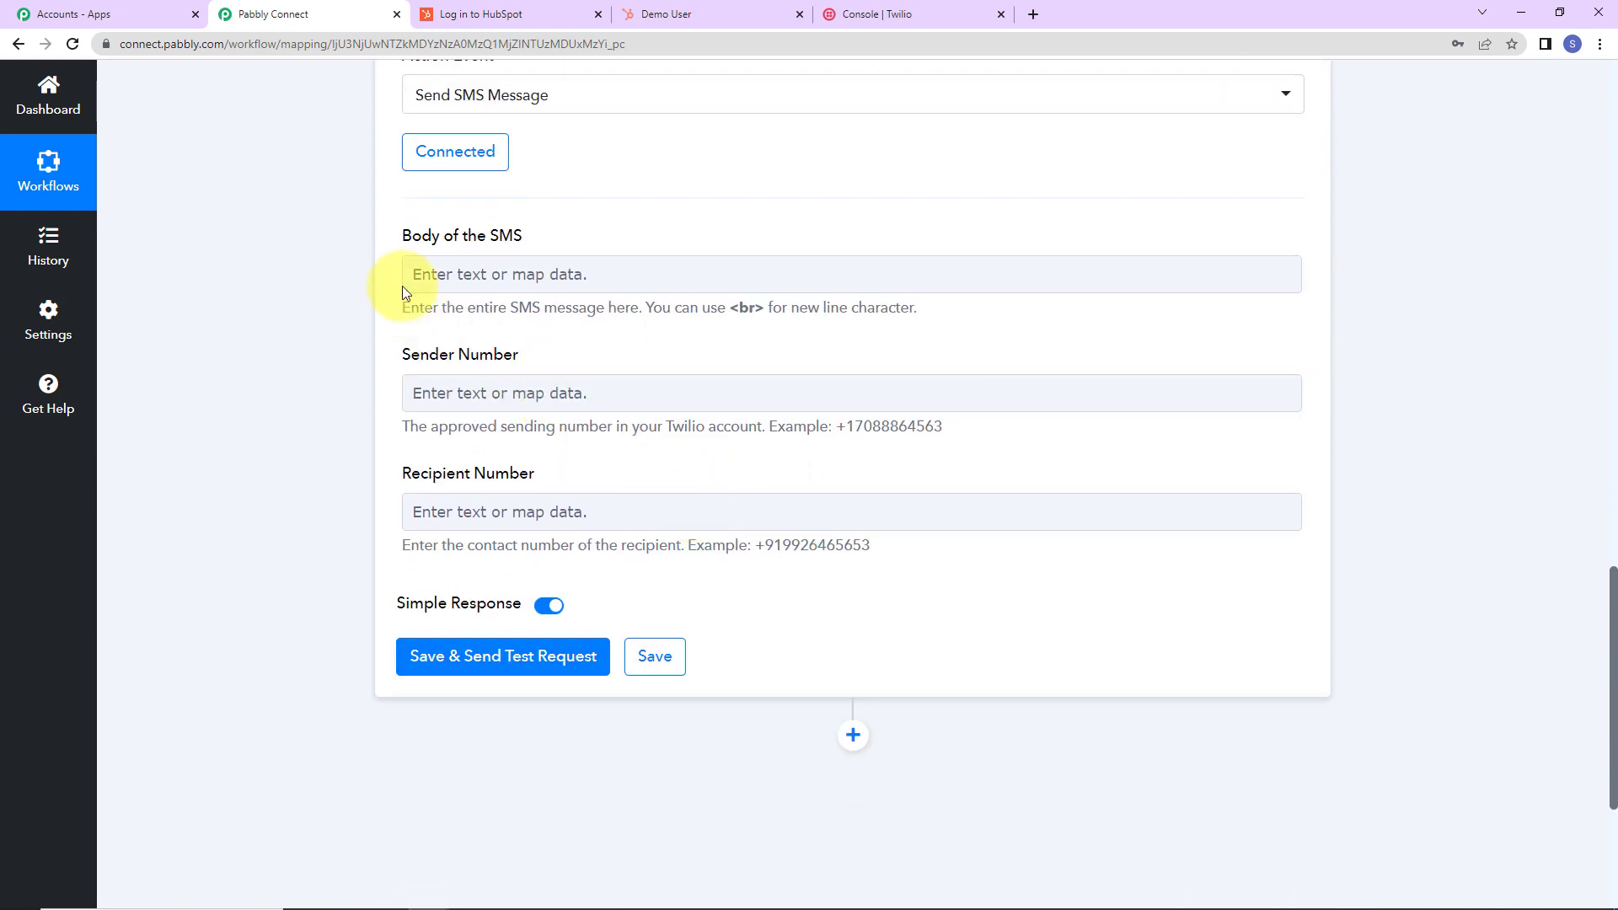
click(472, 272)
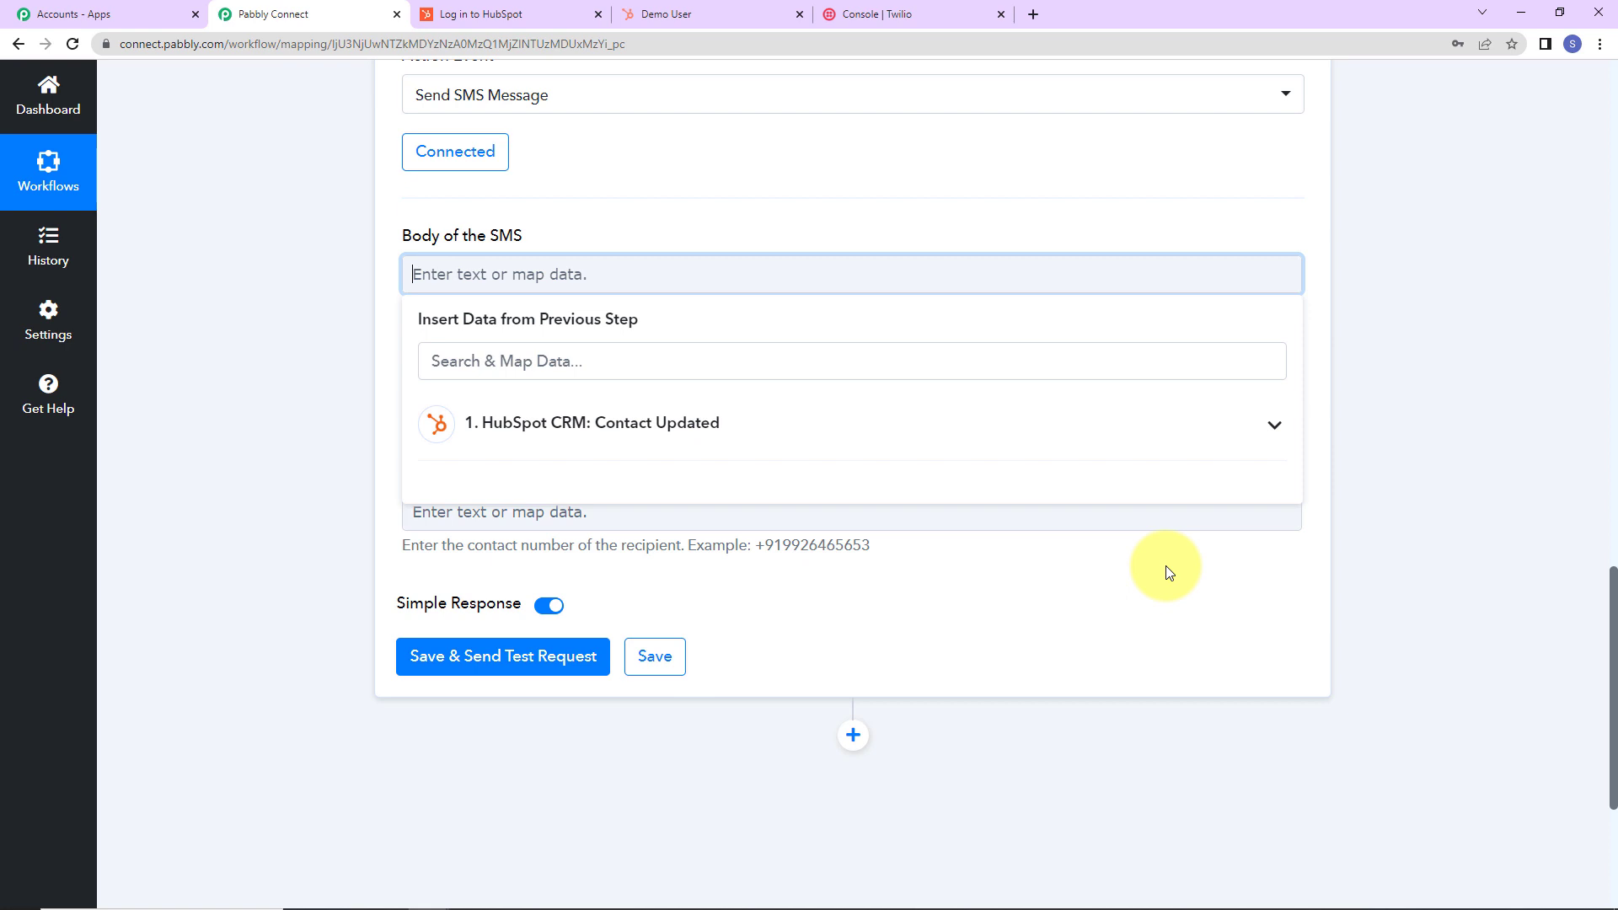
key(ctrl+v)
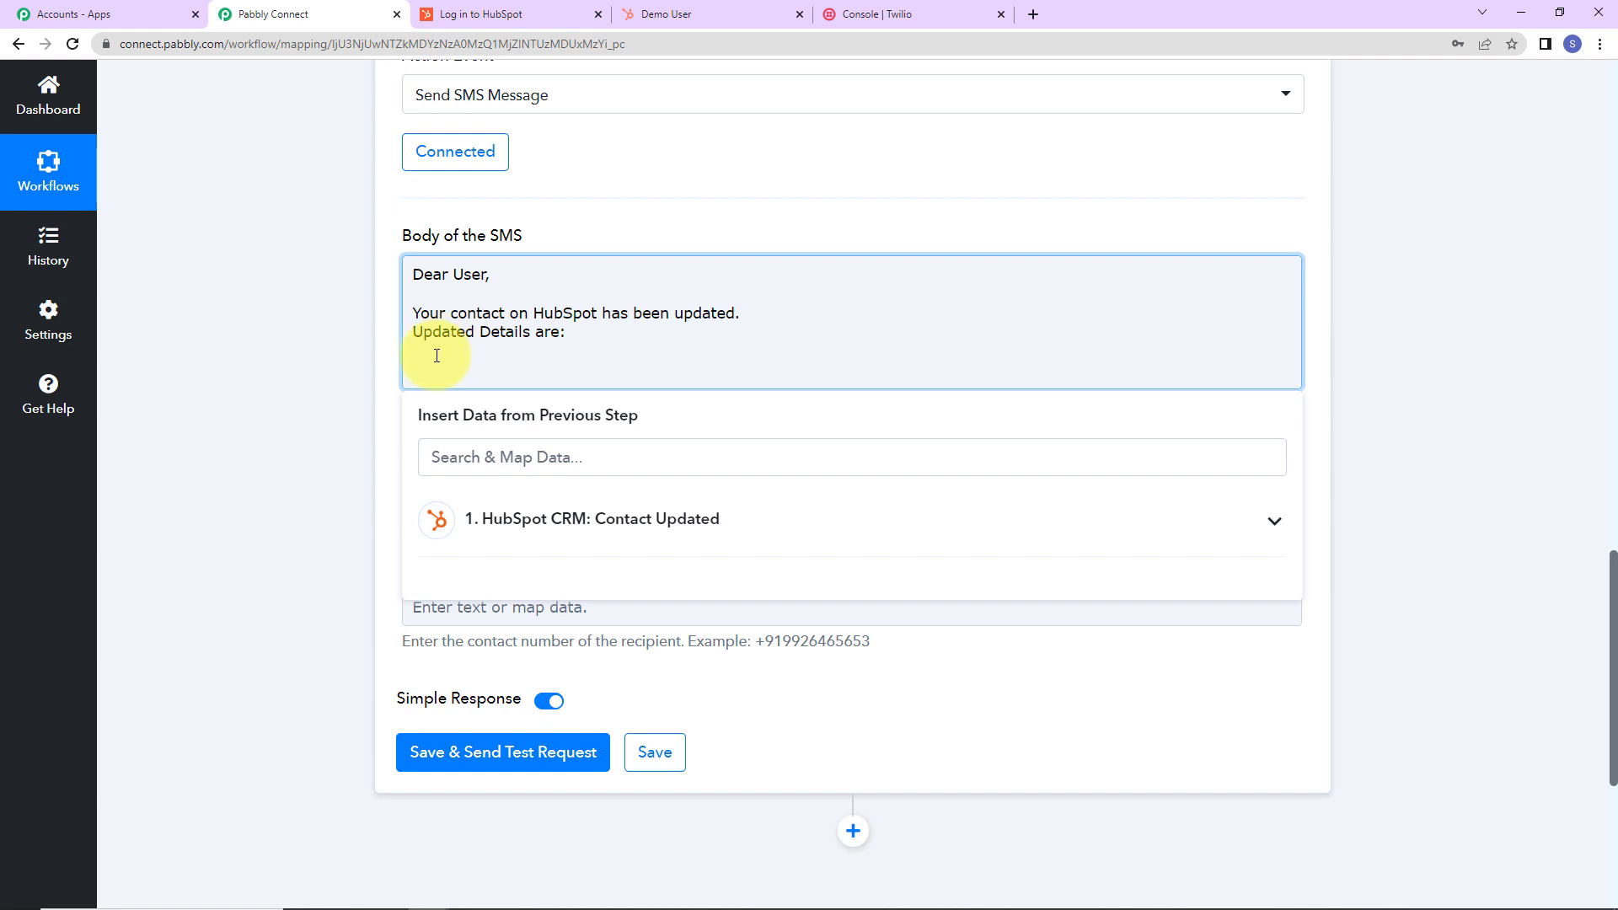
text(Name:)
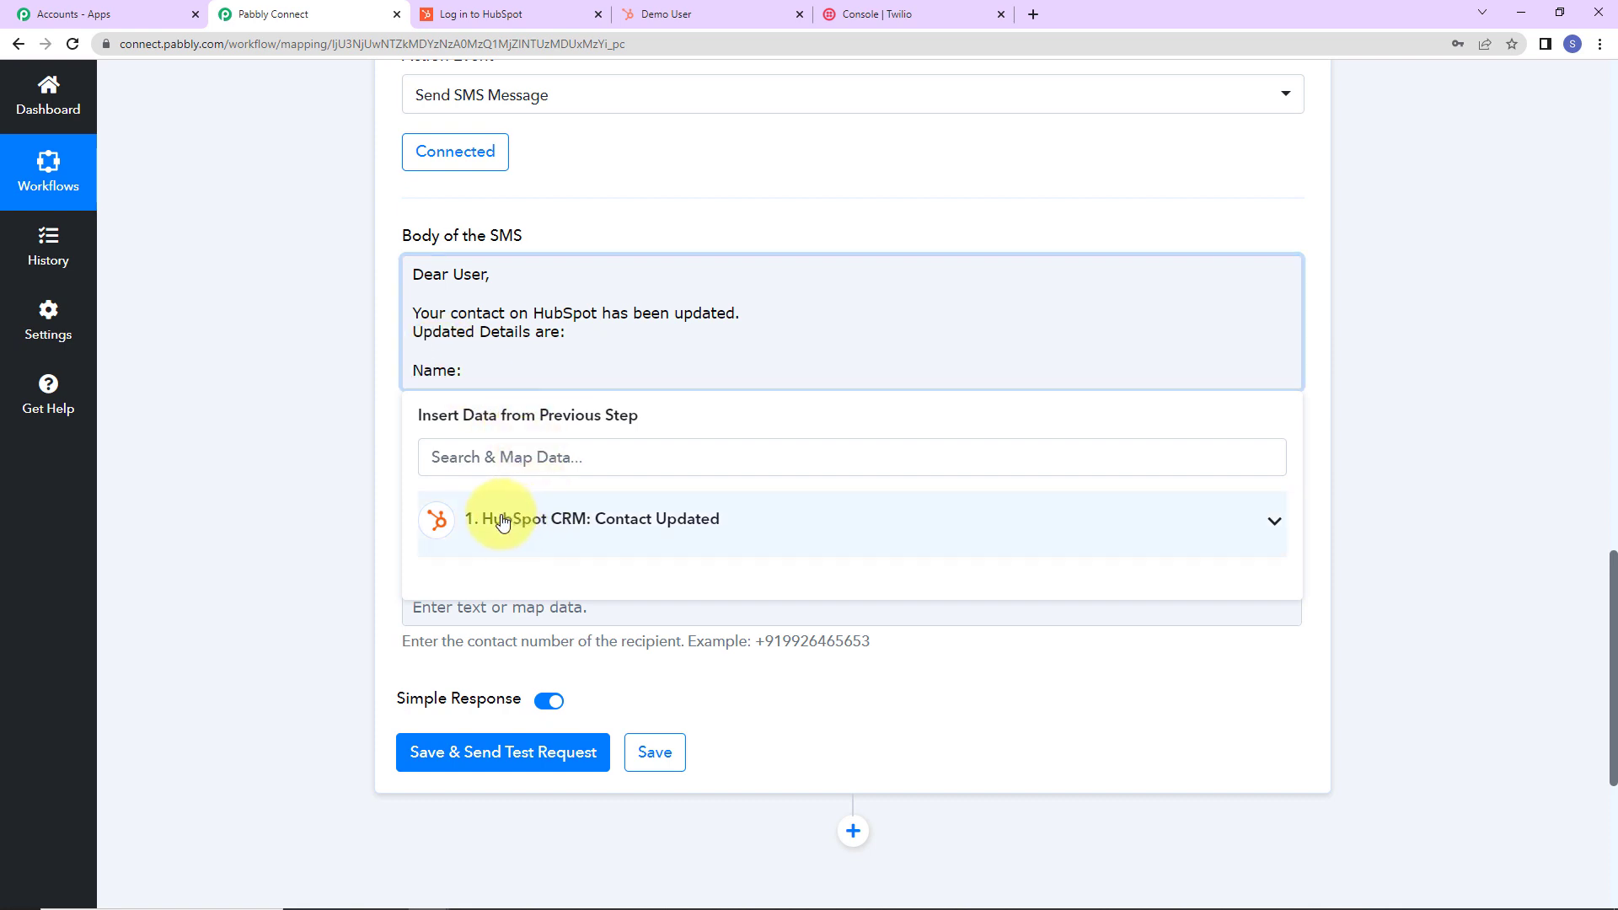
click(573, 520)
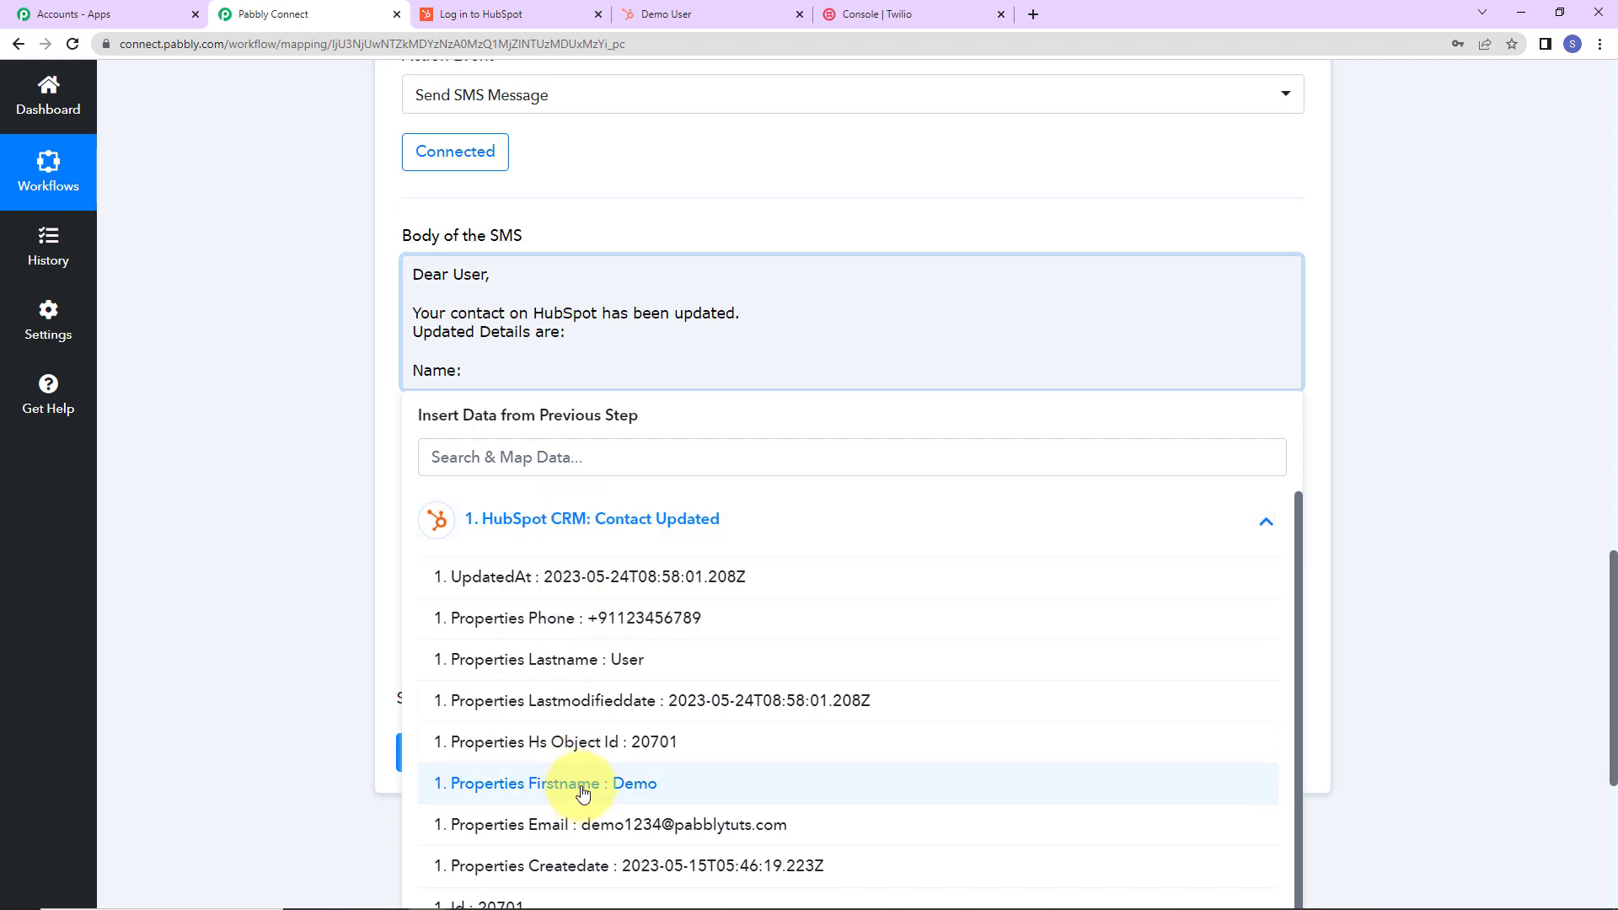
click(583, 790)
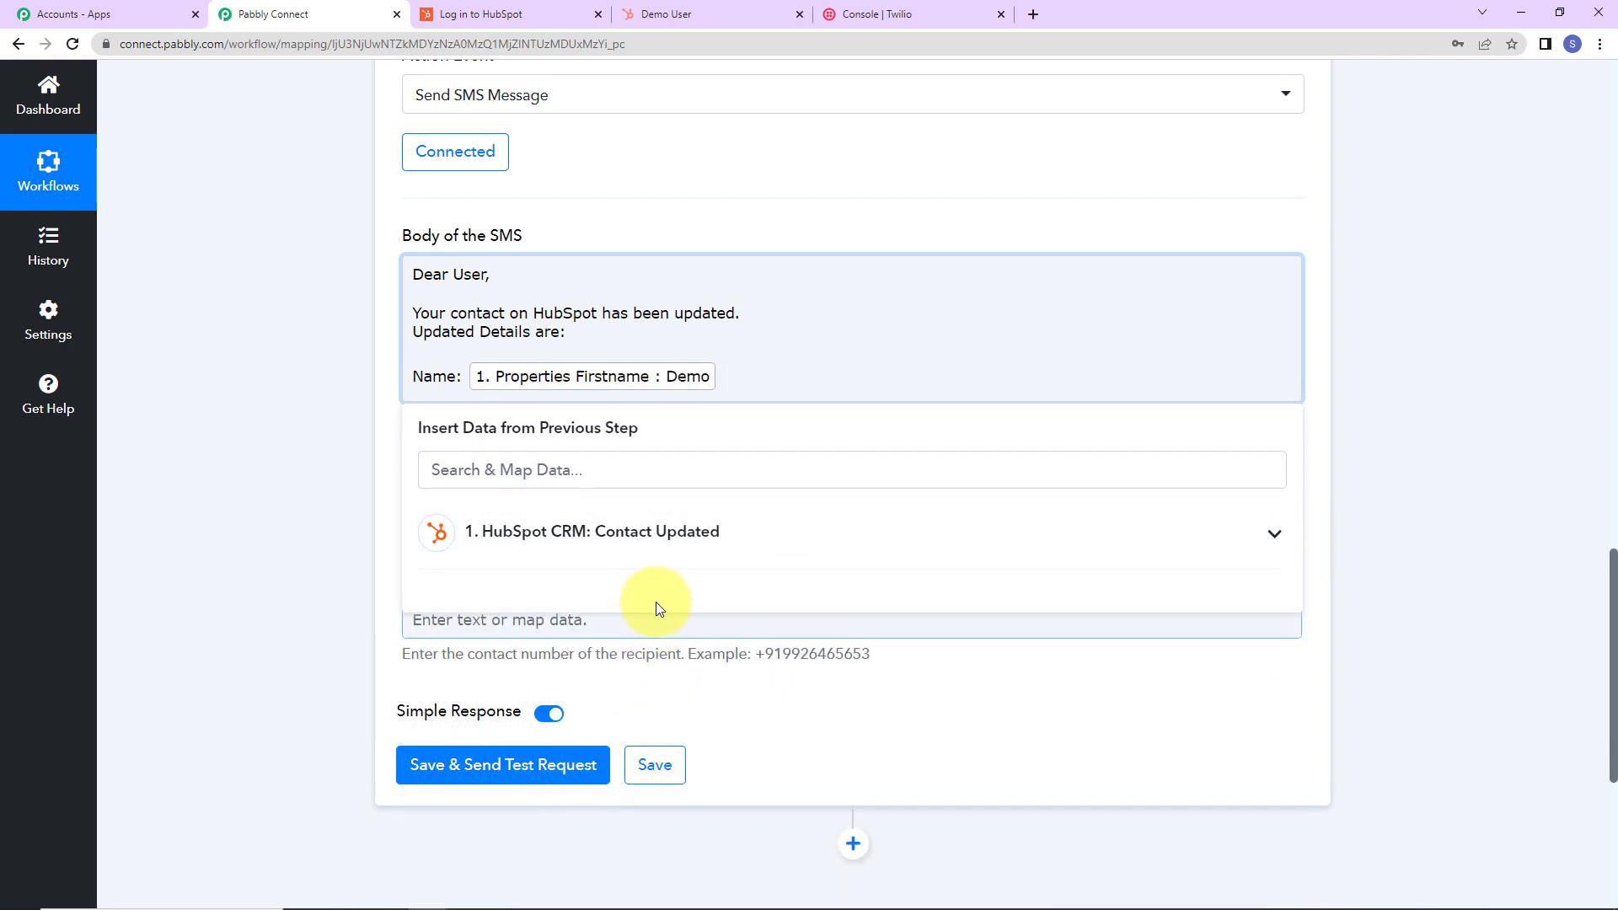
click(661, 529)
click(608, 674)
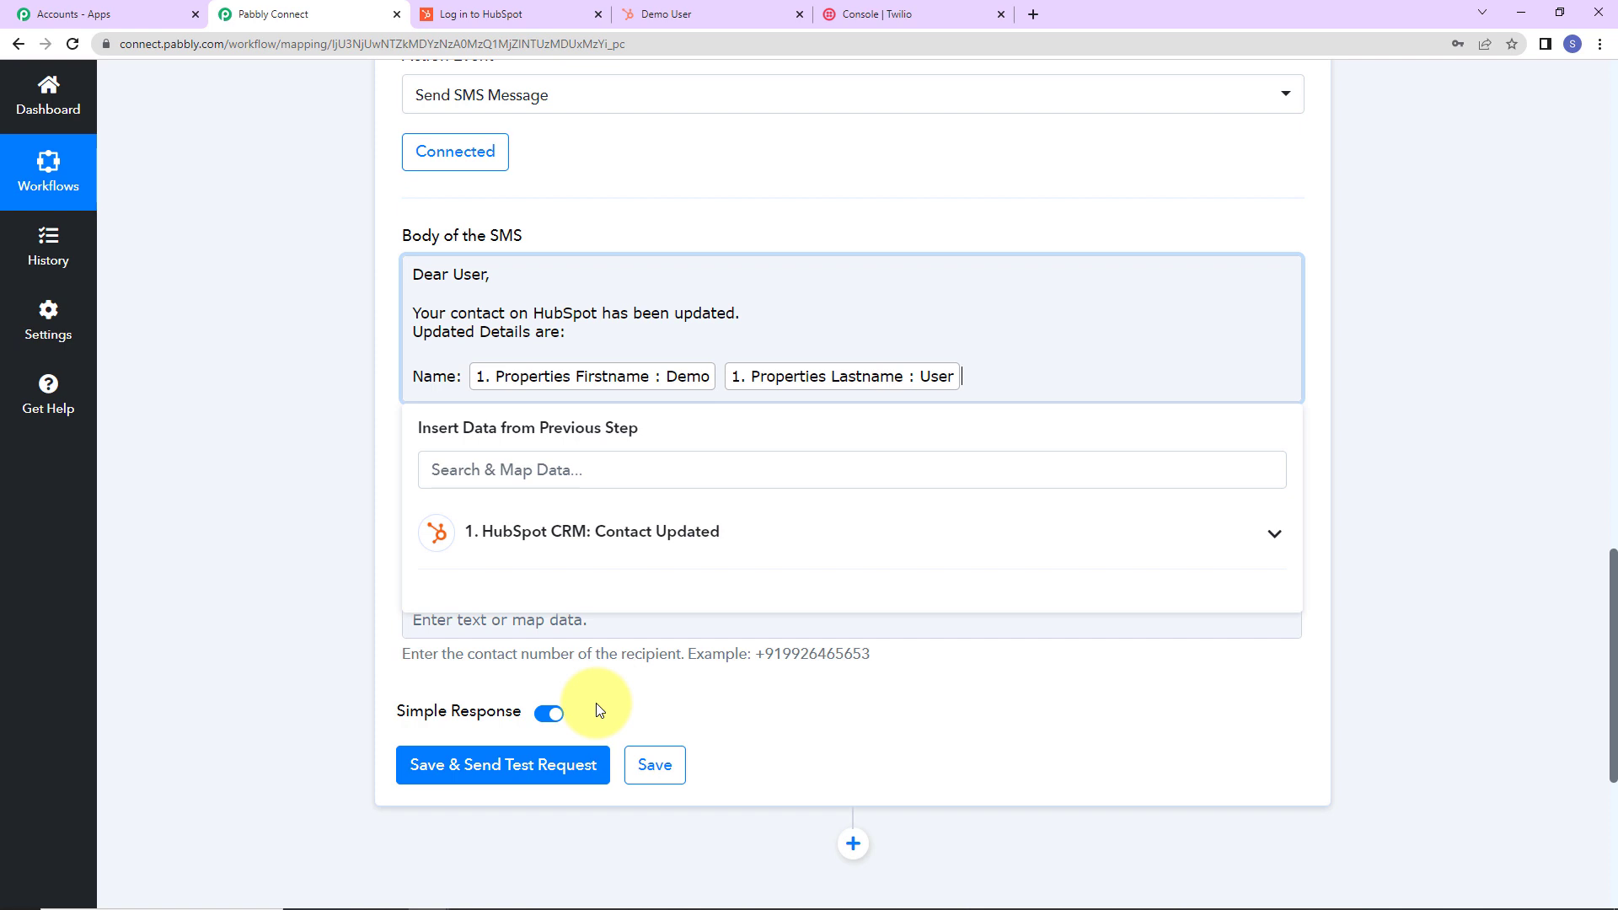
Add 'Phone Number:' and 'Email:' lines mapped to the contact's Phone and Email, ending with 'Regards'.
key(Return)
text(Phone Number:)
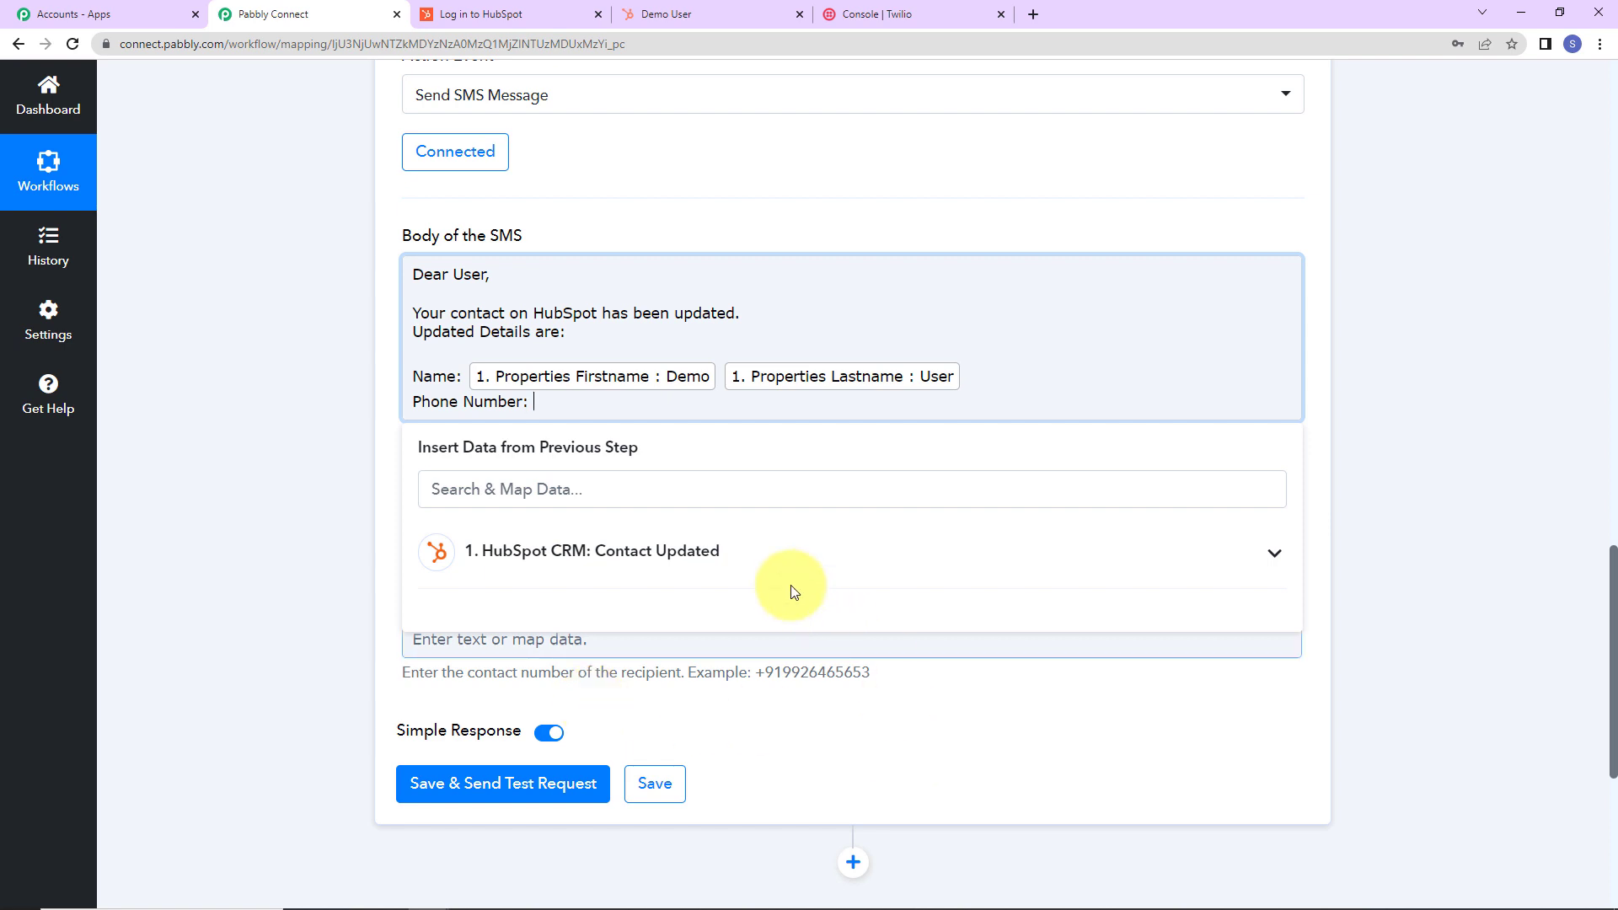
click(698, 550)
click(621, 657)
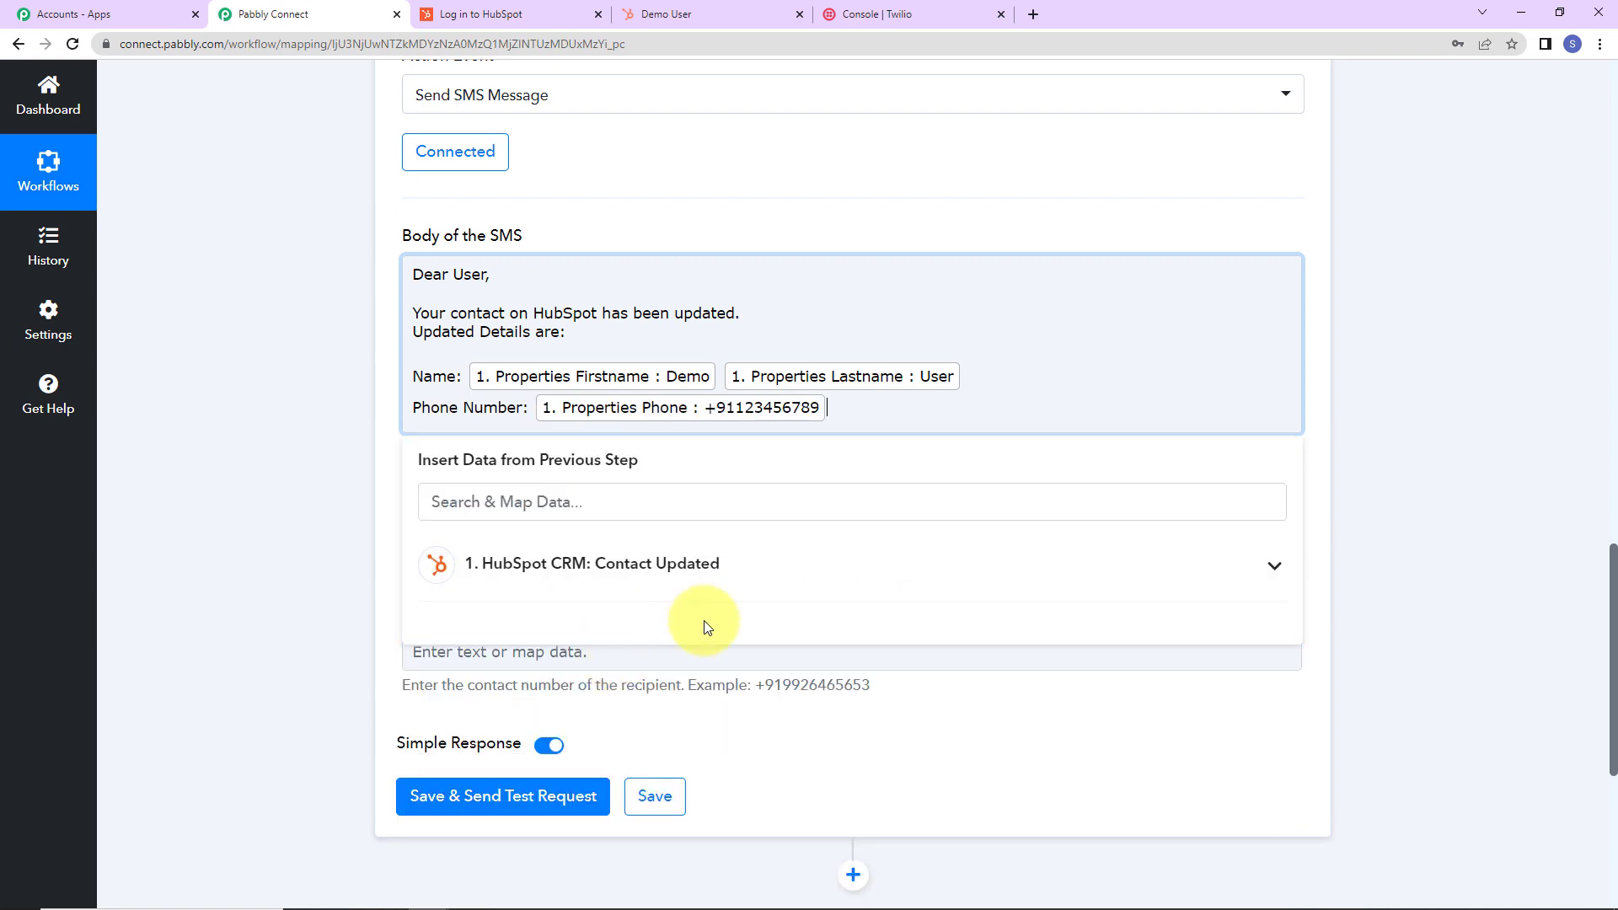
key(Return)
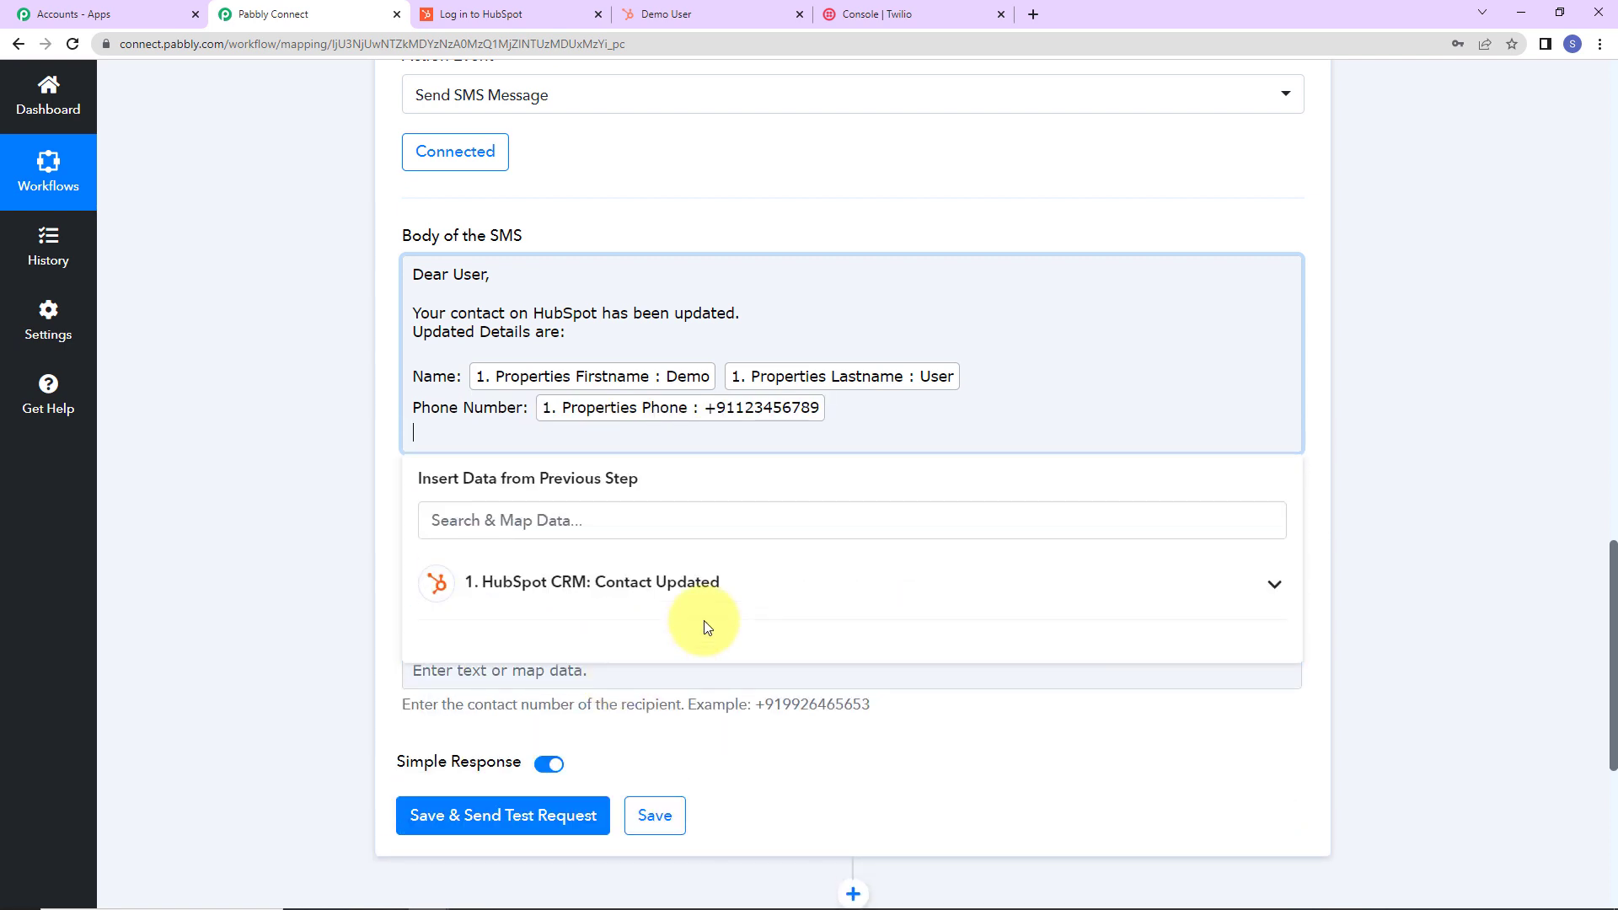
text(Email:)
click(741, 580)
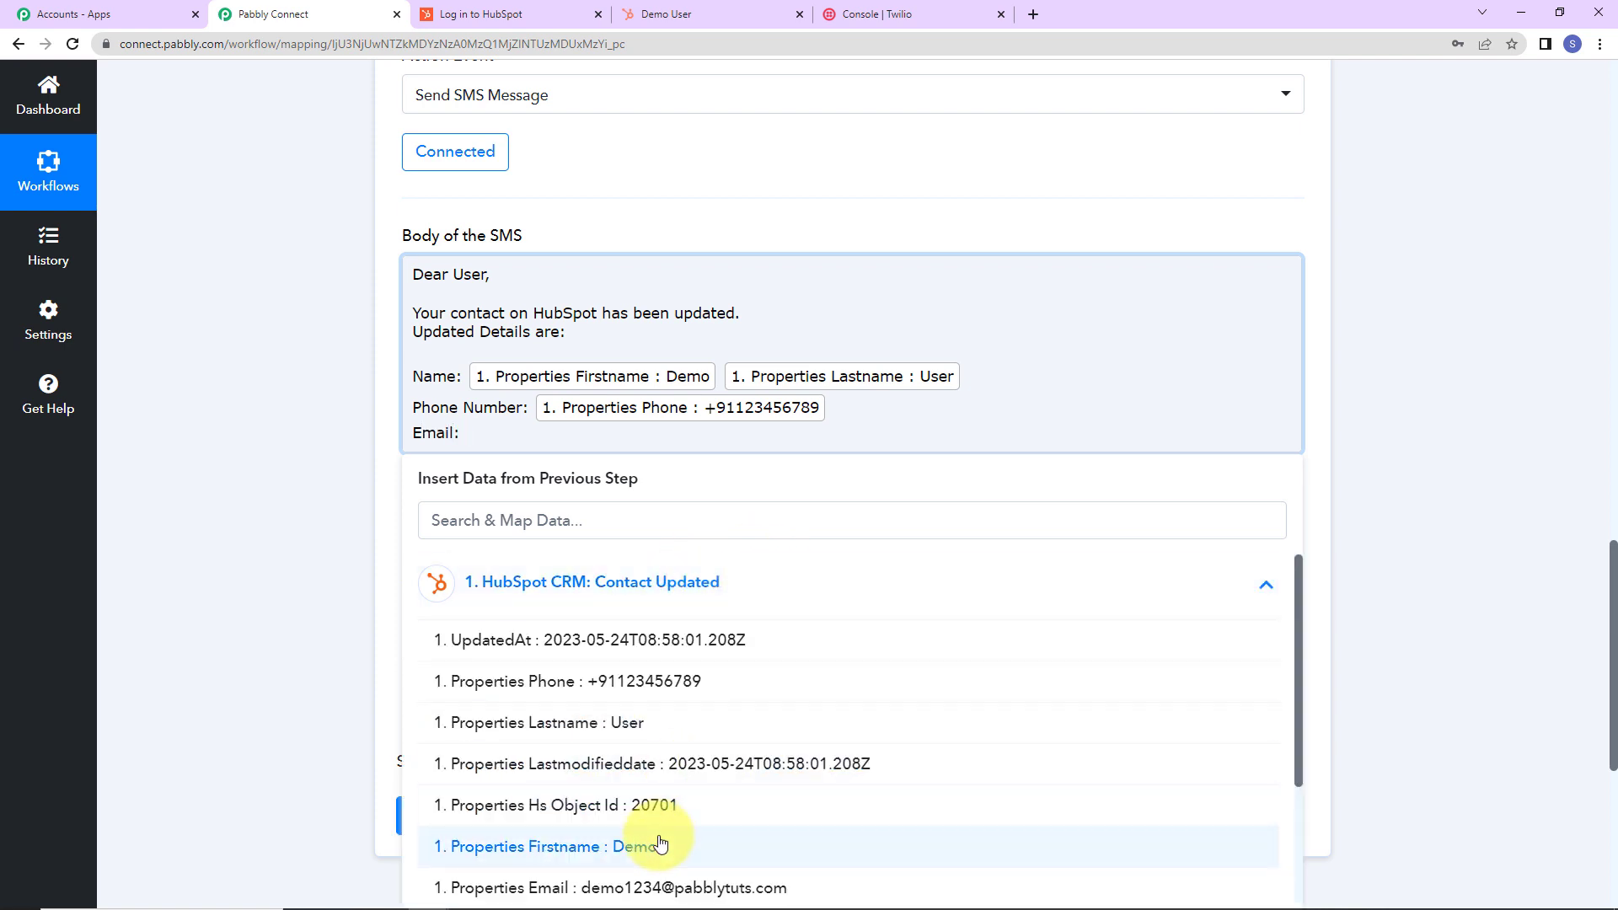
click(643, 887)
text(Regards)
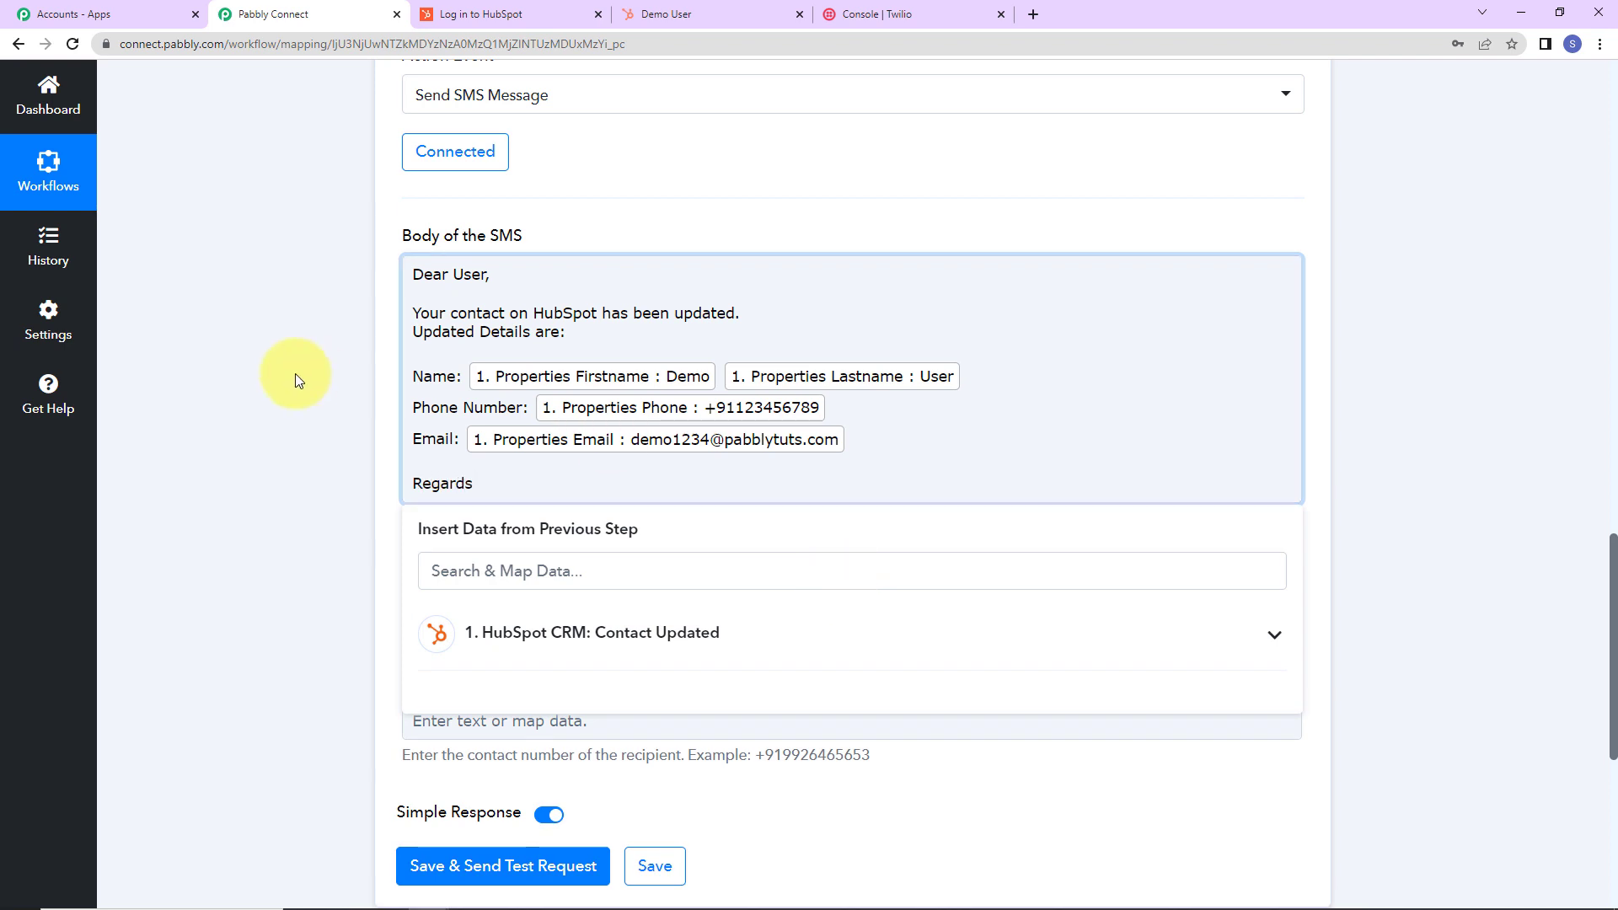
click(292, 439)
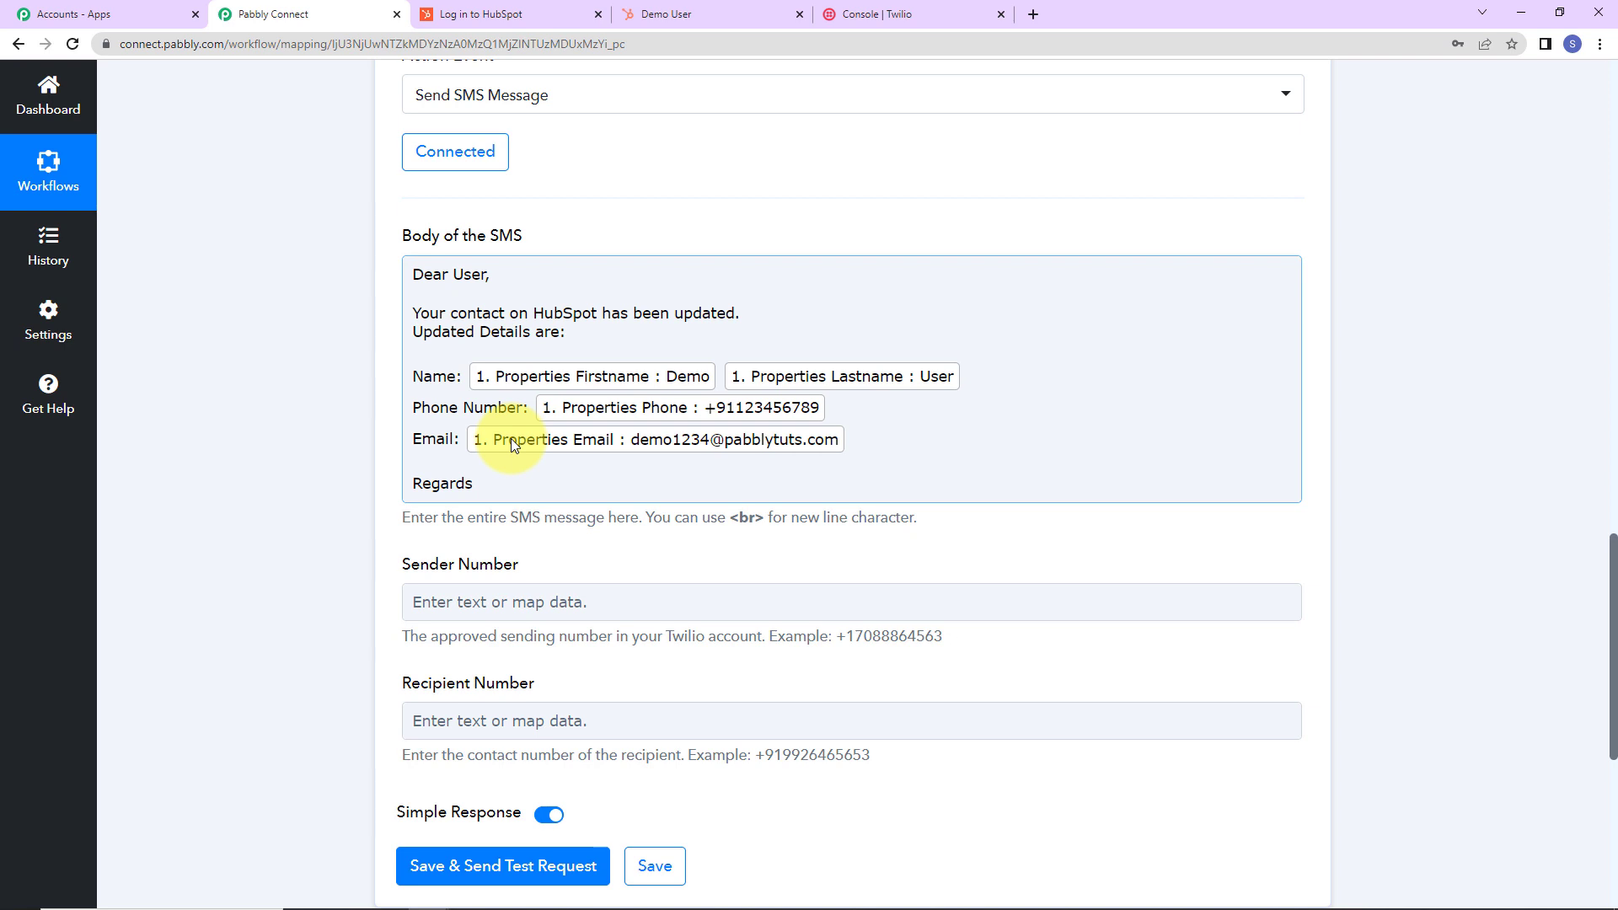
Paste the Twilio account's phone number from the console into Sender Number.
click(455, 536)
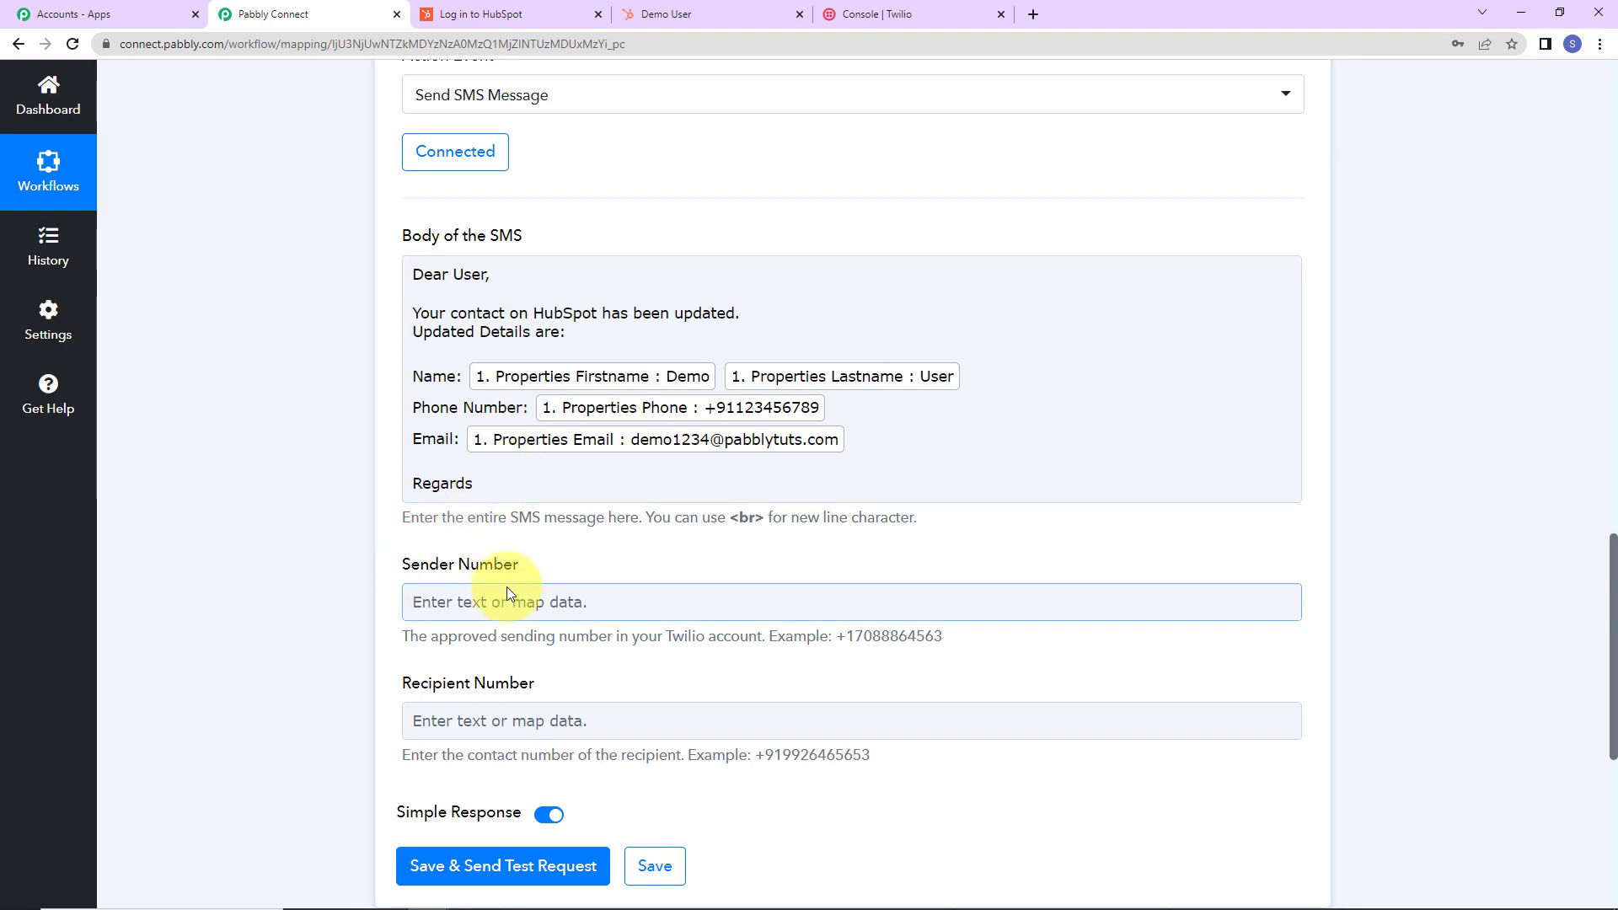
click(895, 13)
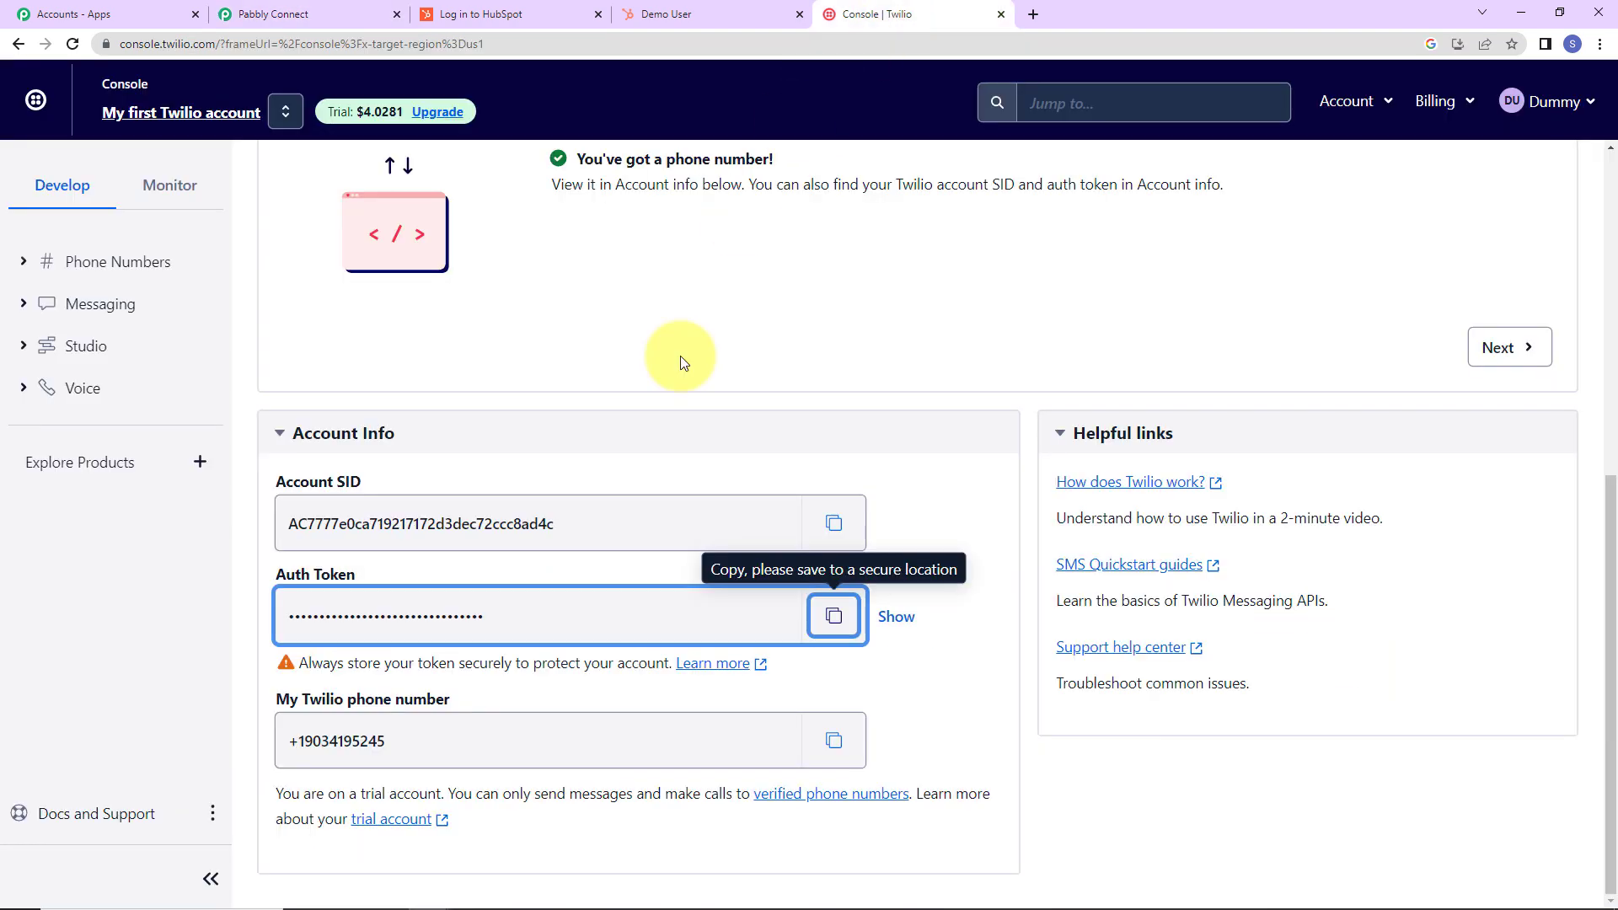
click(842, 768)
click(259, 17)
click(506, 600)
key(ctrl+v)
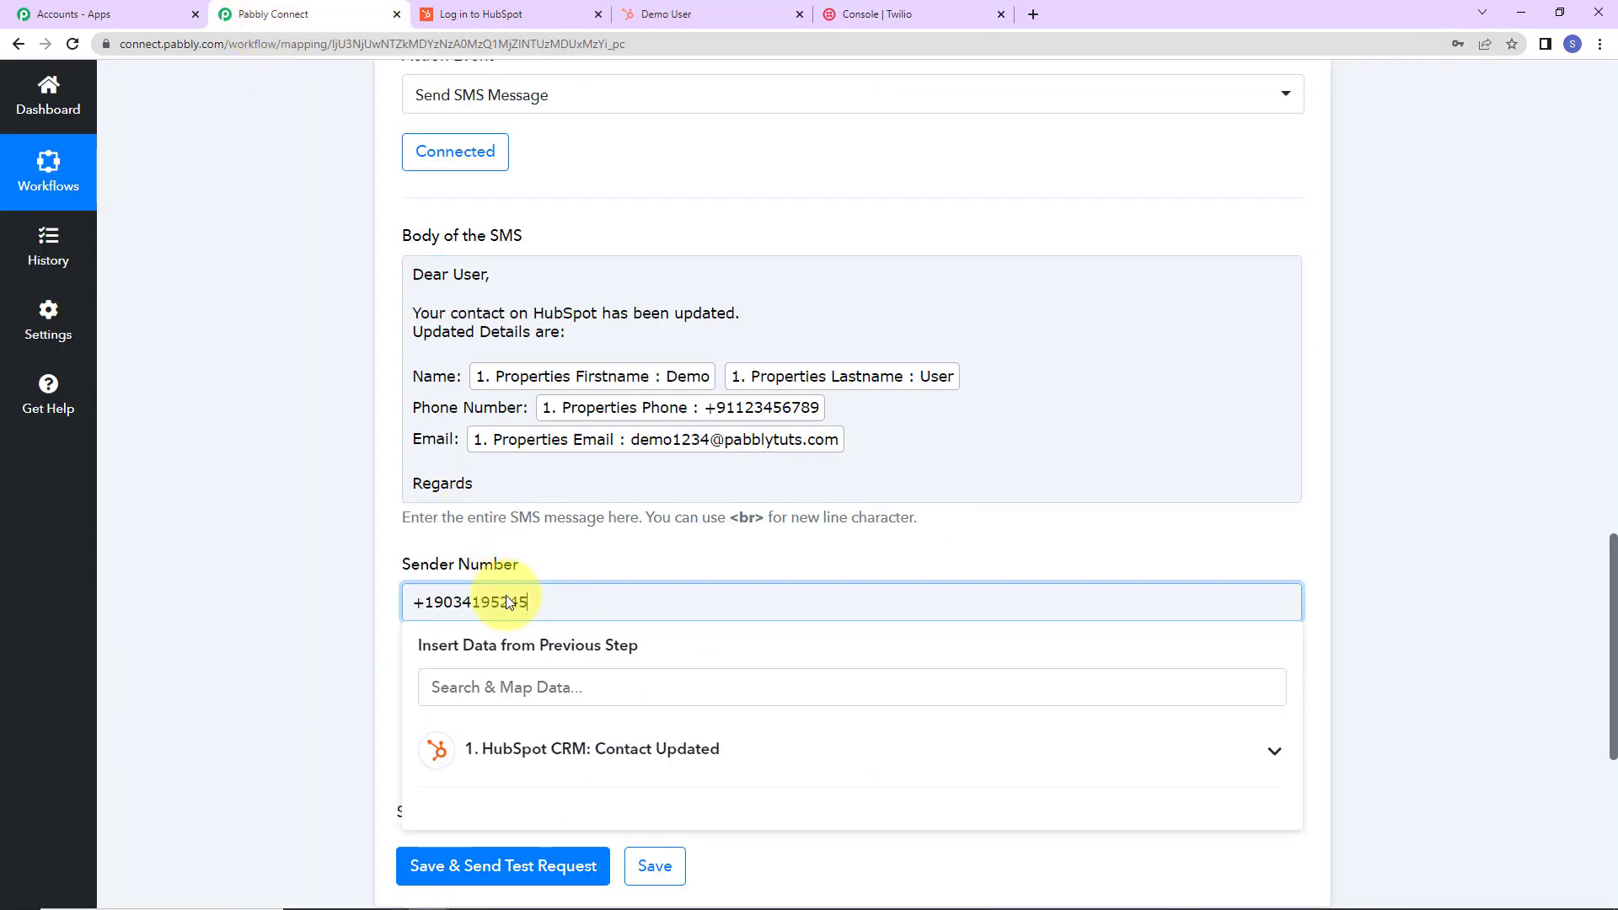
click(326, 558)
Map the HubSpot contact's Properties Phone field as the Recipient Number.
scroll(326, 558, down, 2)
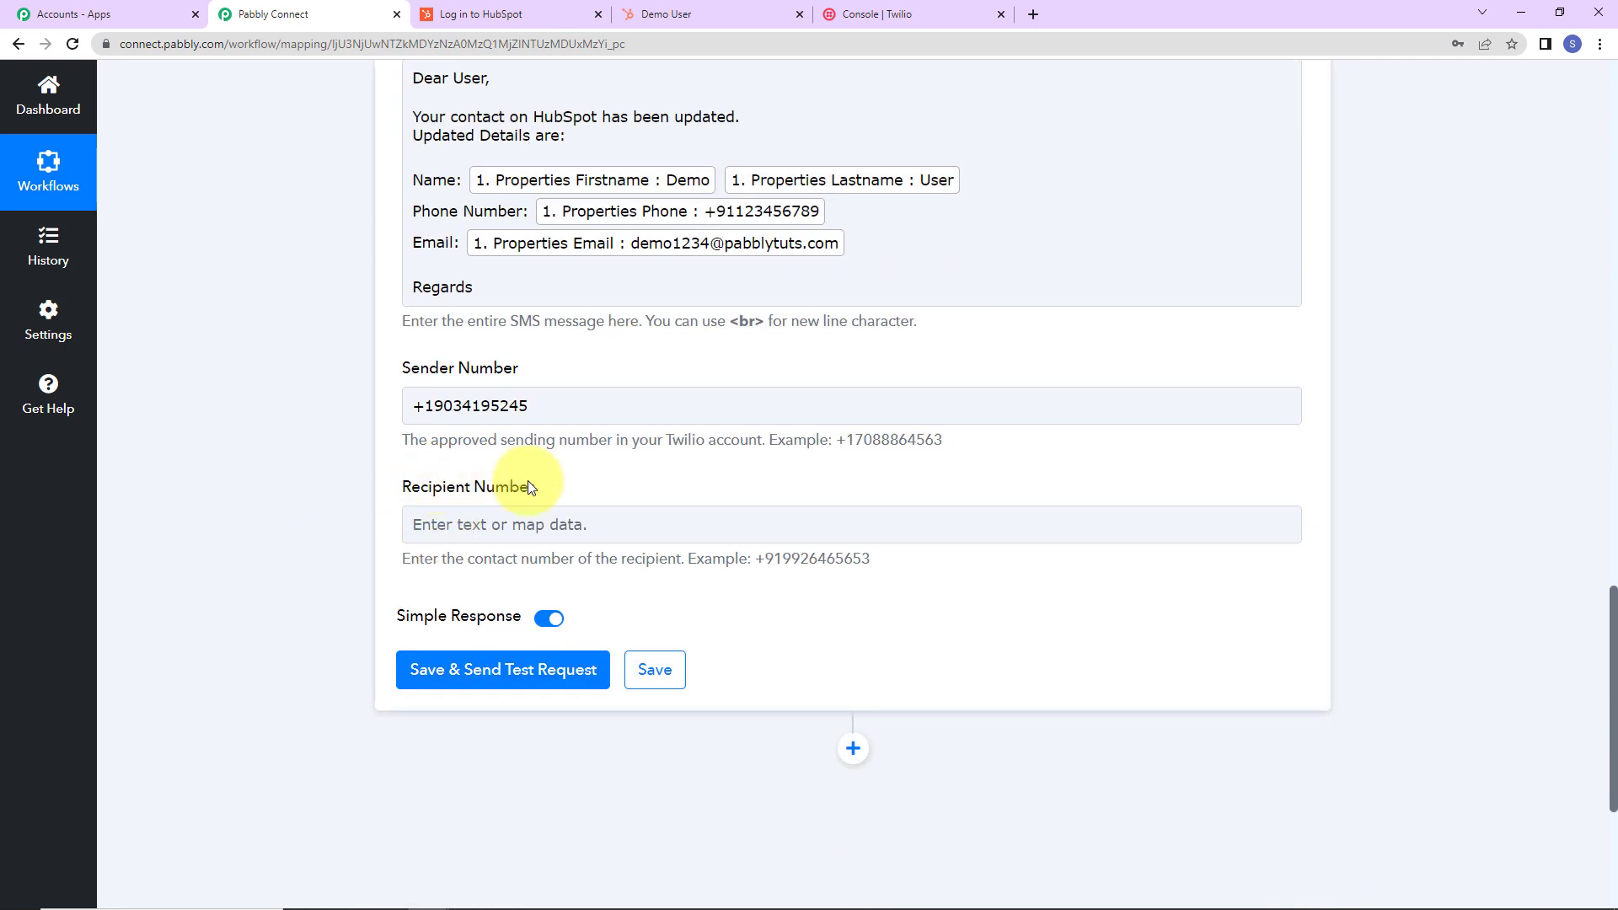
click(496, 531)
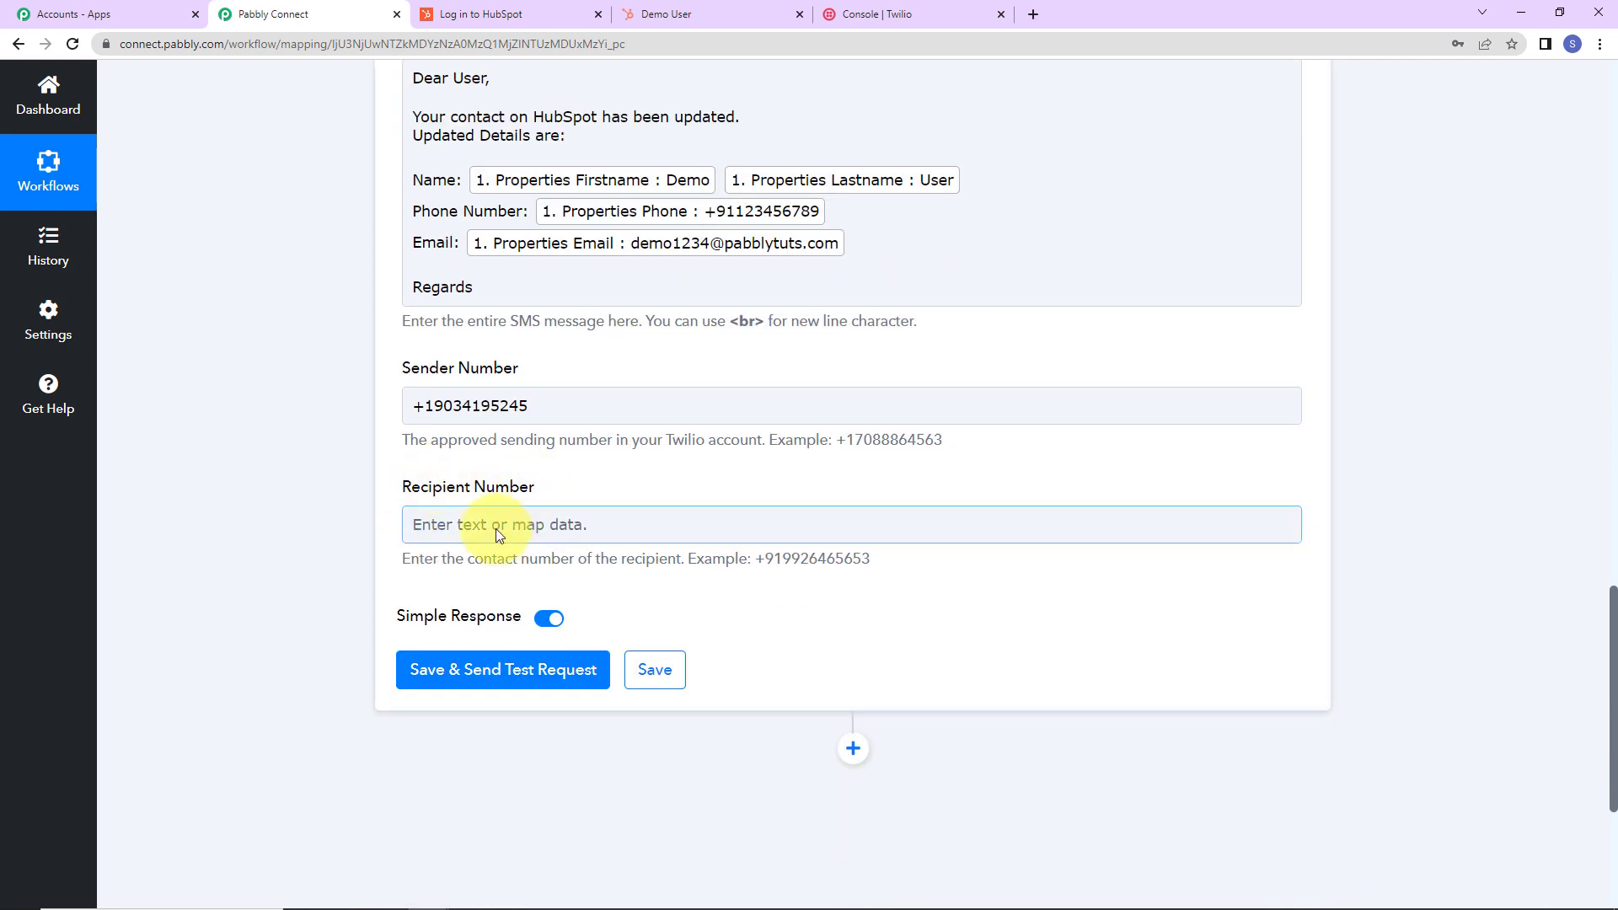
click(510, 685)
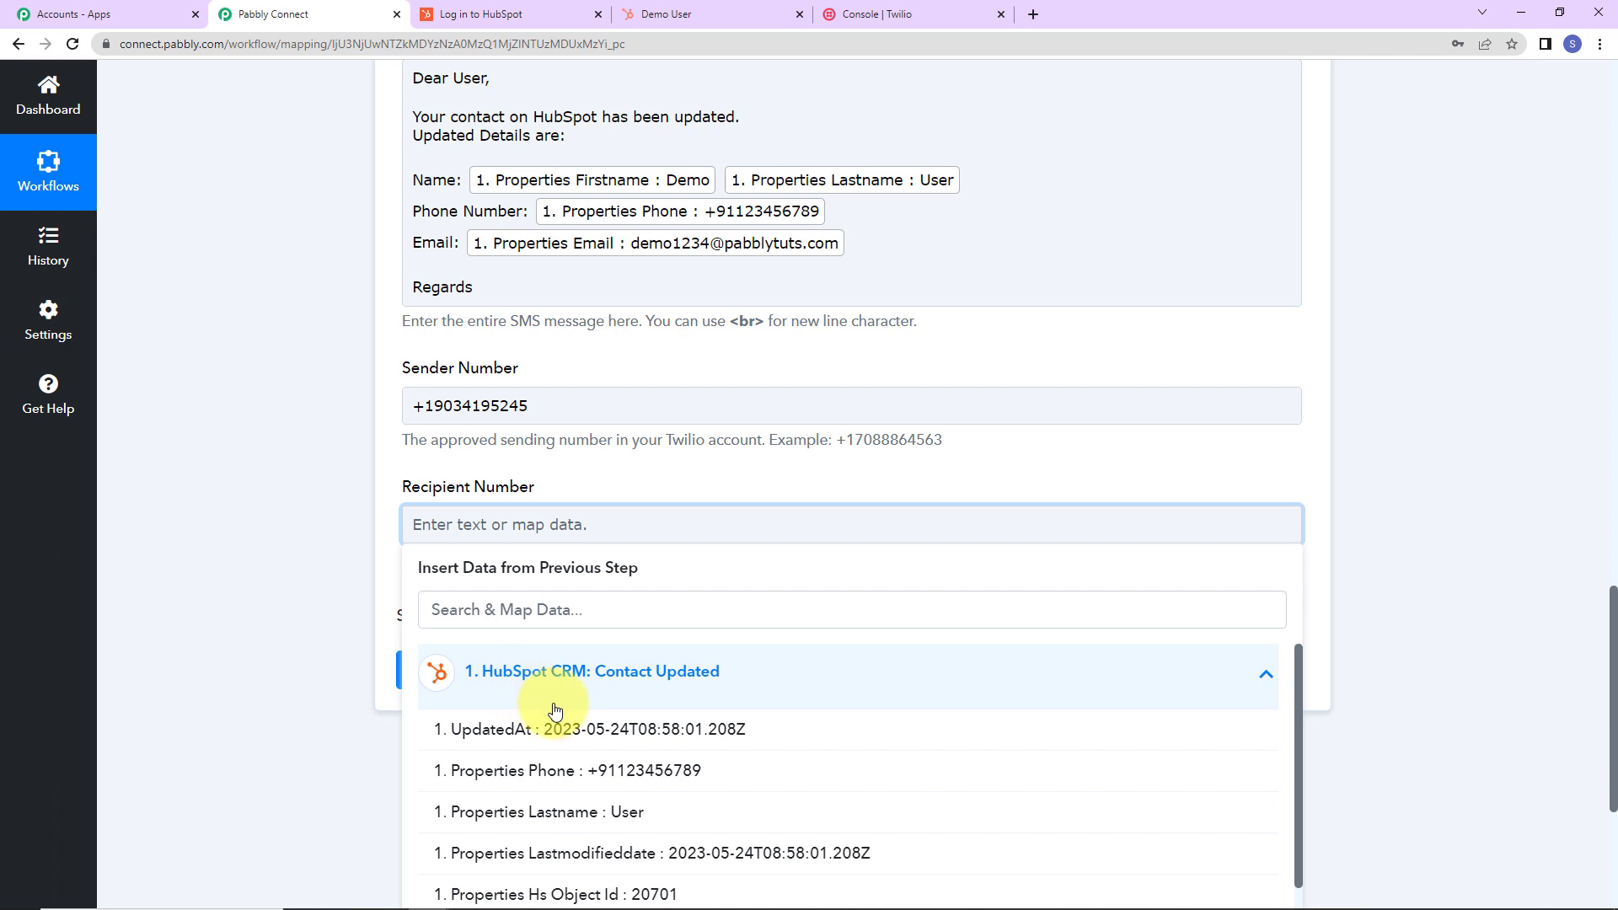
scroll(567, 809, down, 3)
scroll(672, 867, up, 3)
click(594, 773)
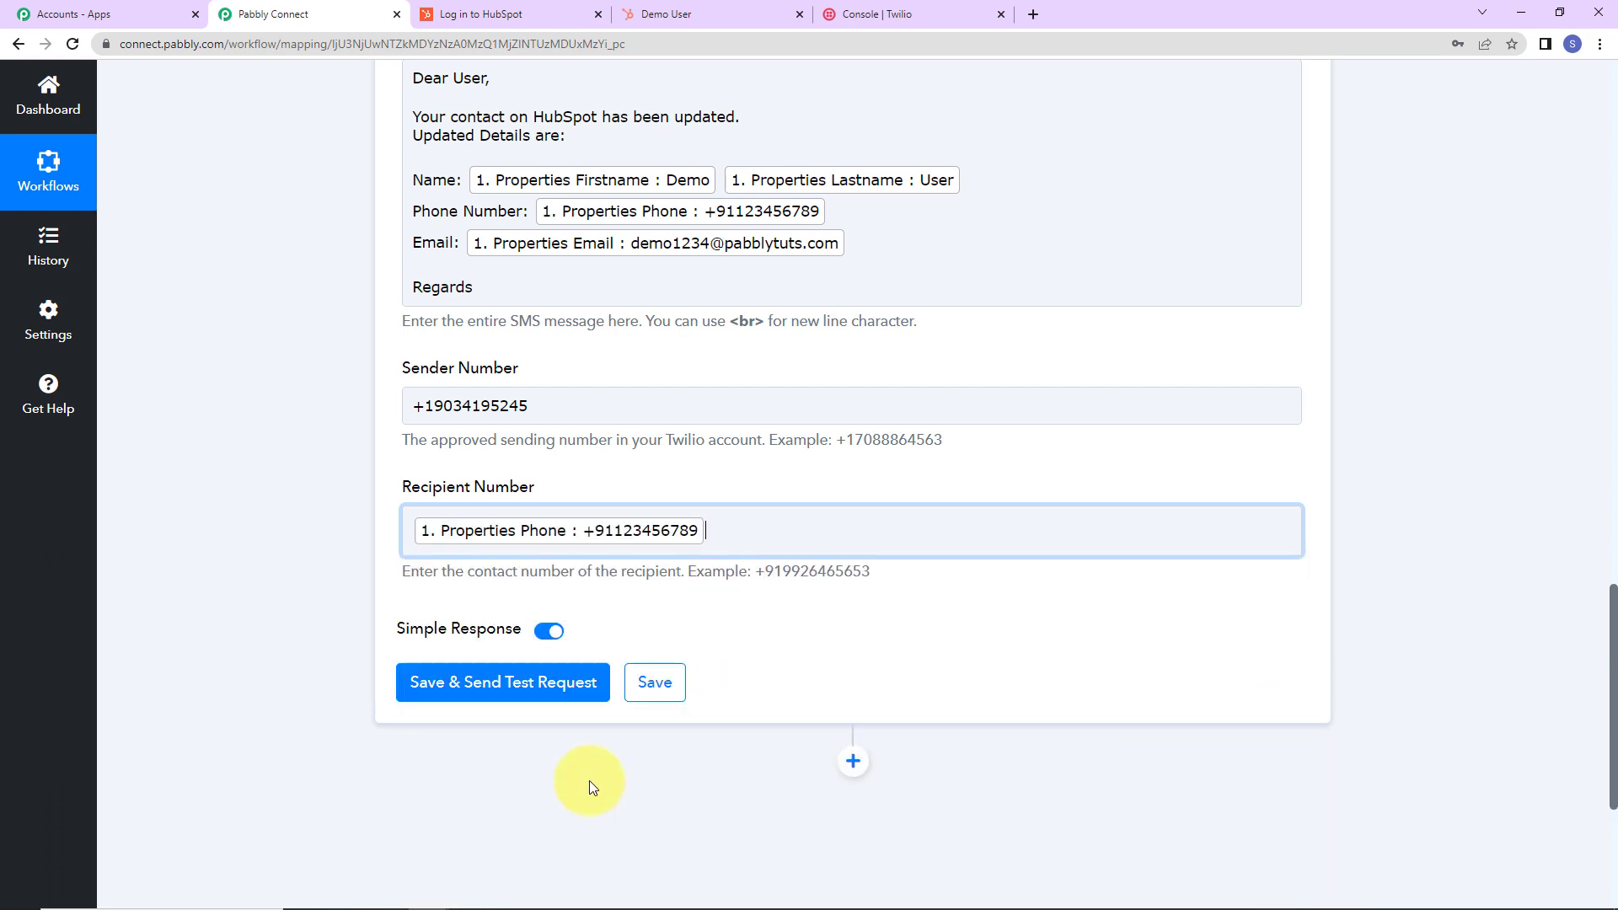
click(276, 638)
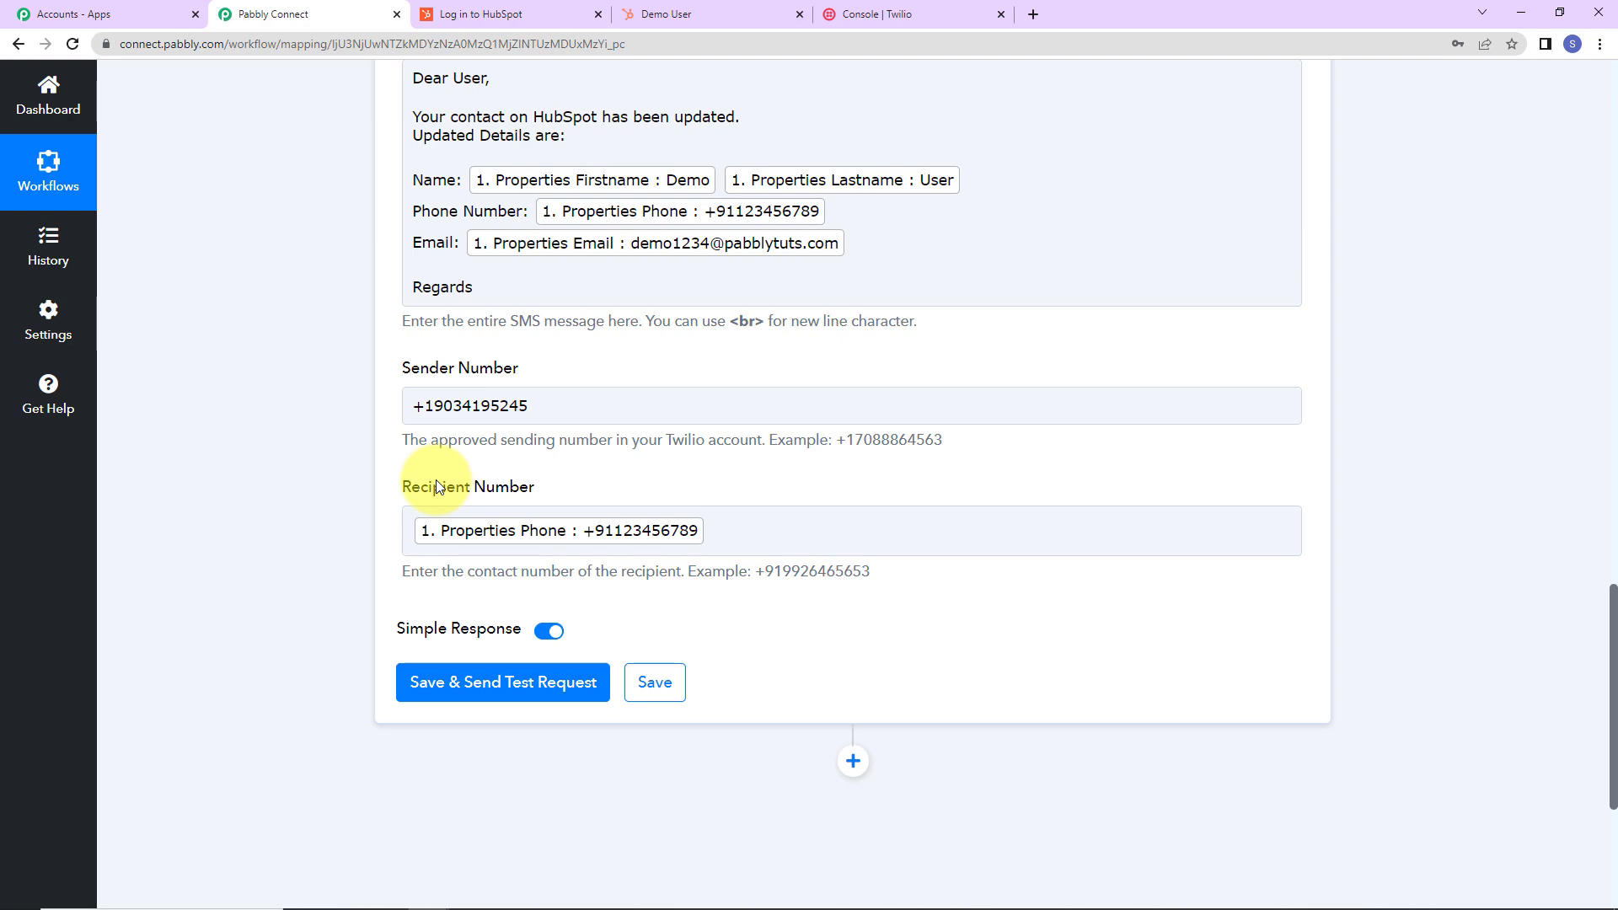
Review the Twilio test response confirming an outbound-api SMS of 2 segments.
scroll(331, 371, up, 2)
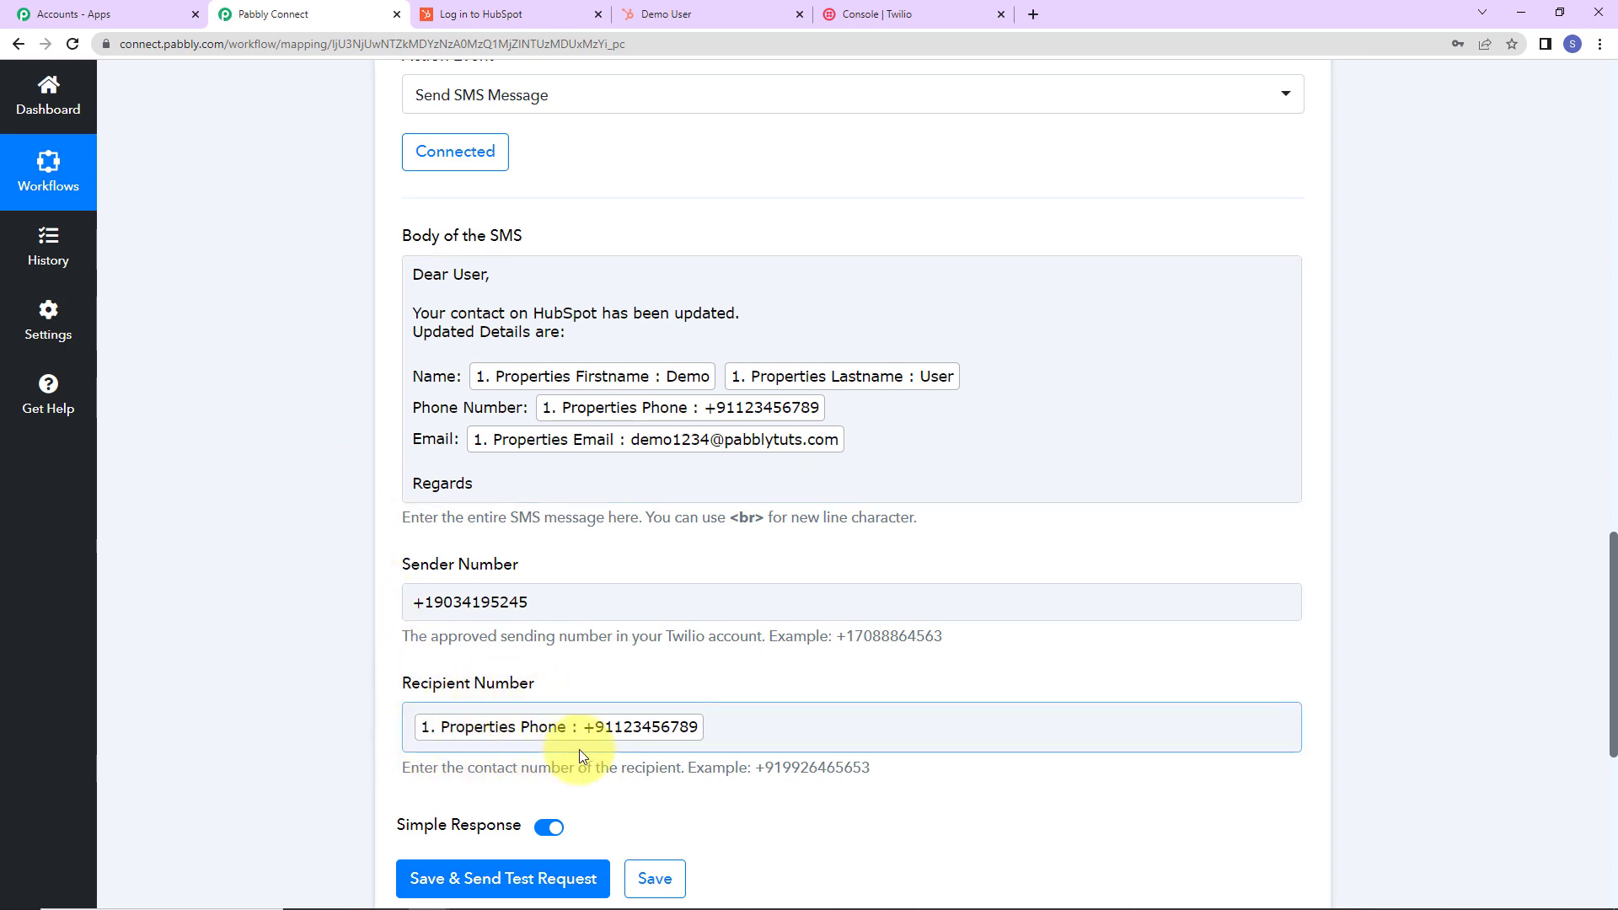
scroll(579, 753, down, 2)
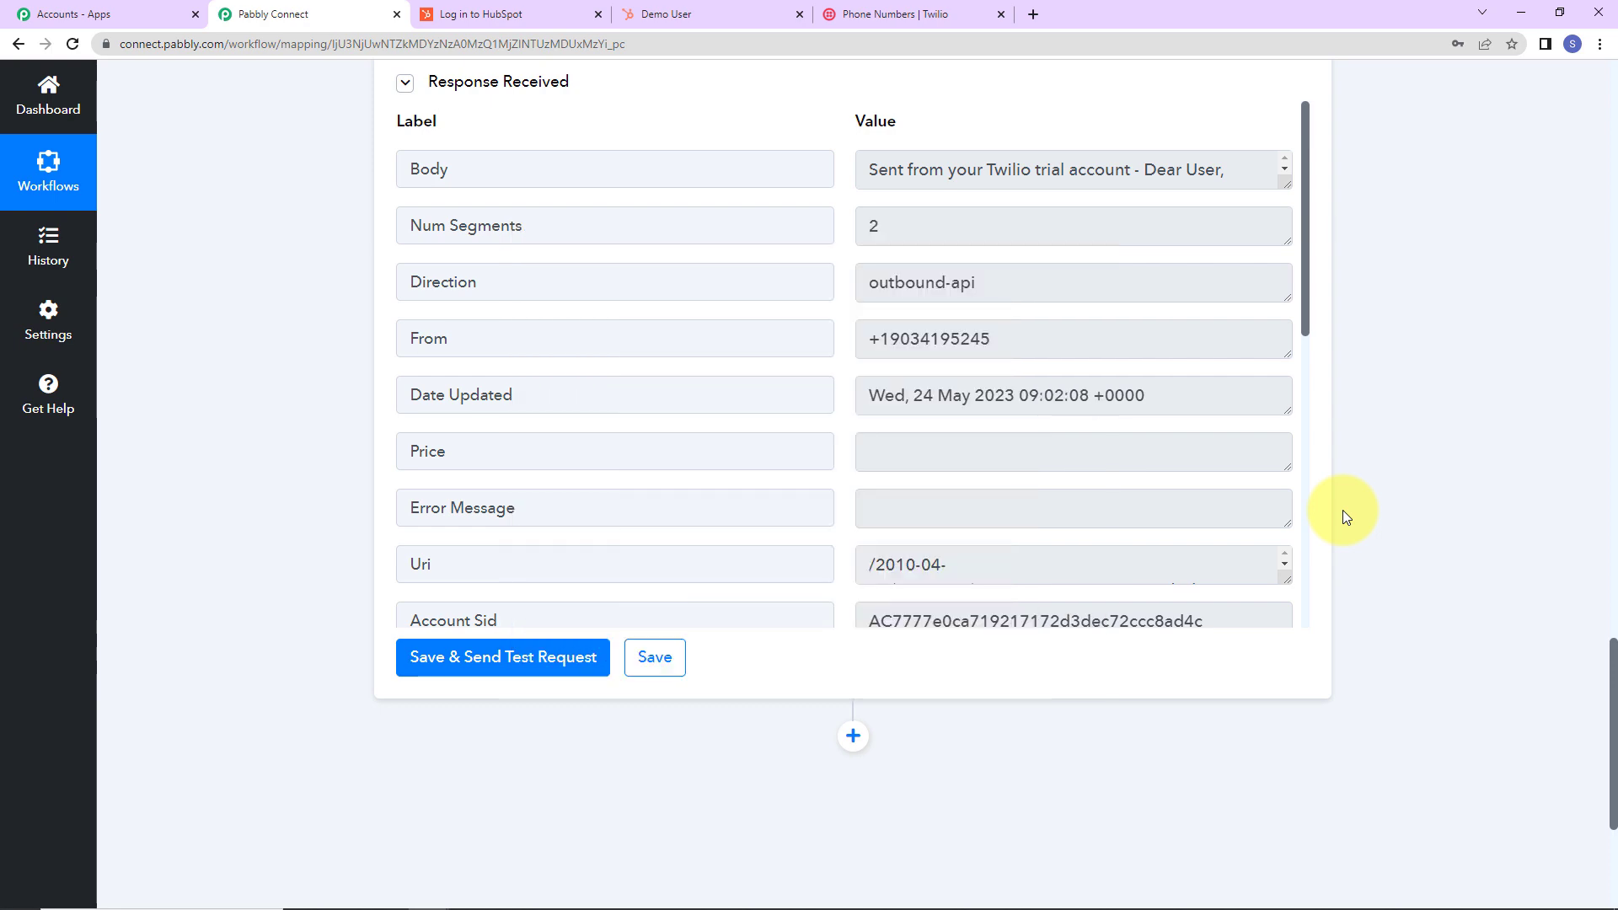
click(697, 12)
Change another HubSpot contact's phone number to end in 789 and save the record.
click(60, 157)
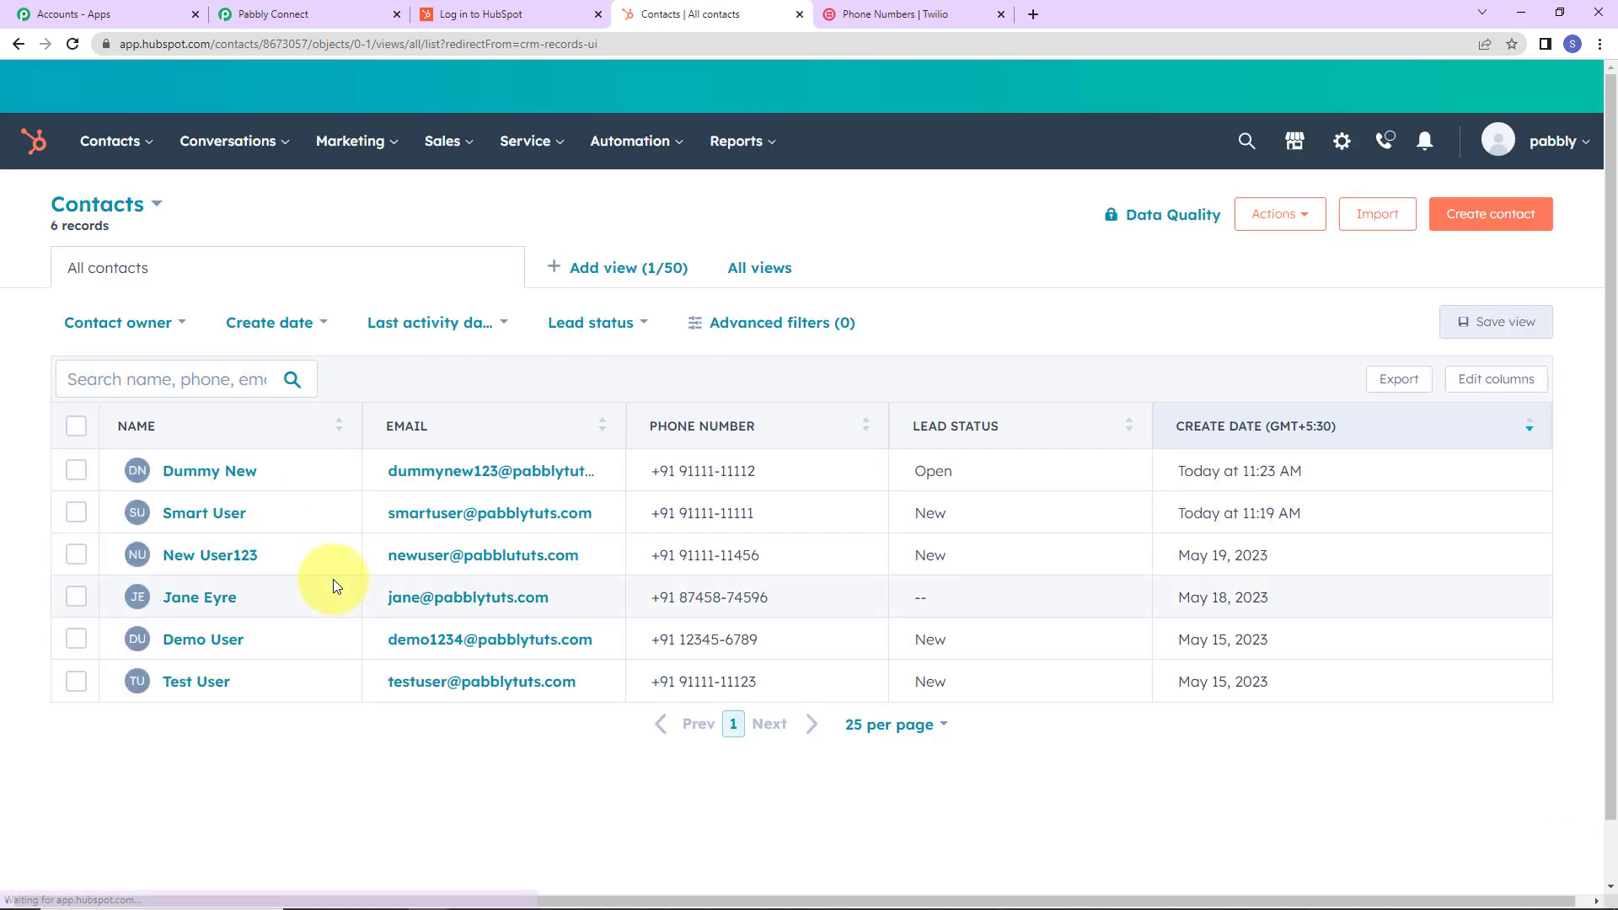
click(203, 516)
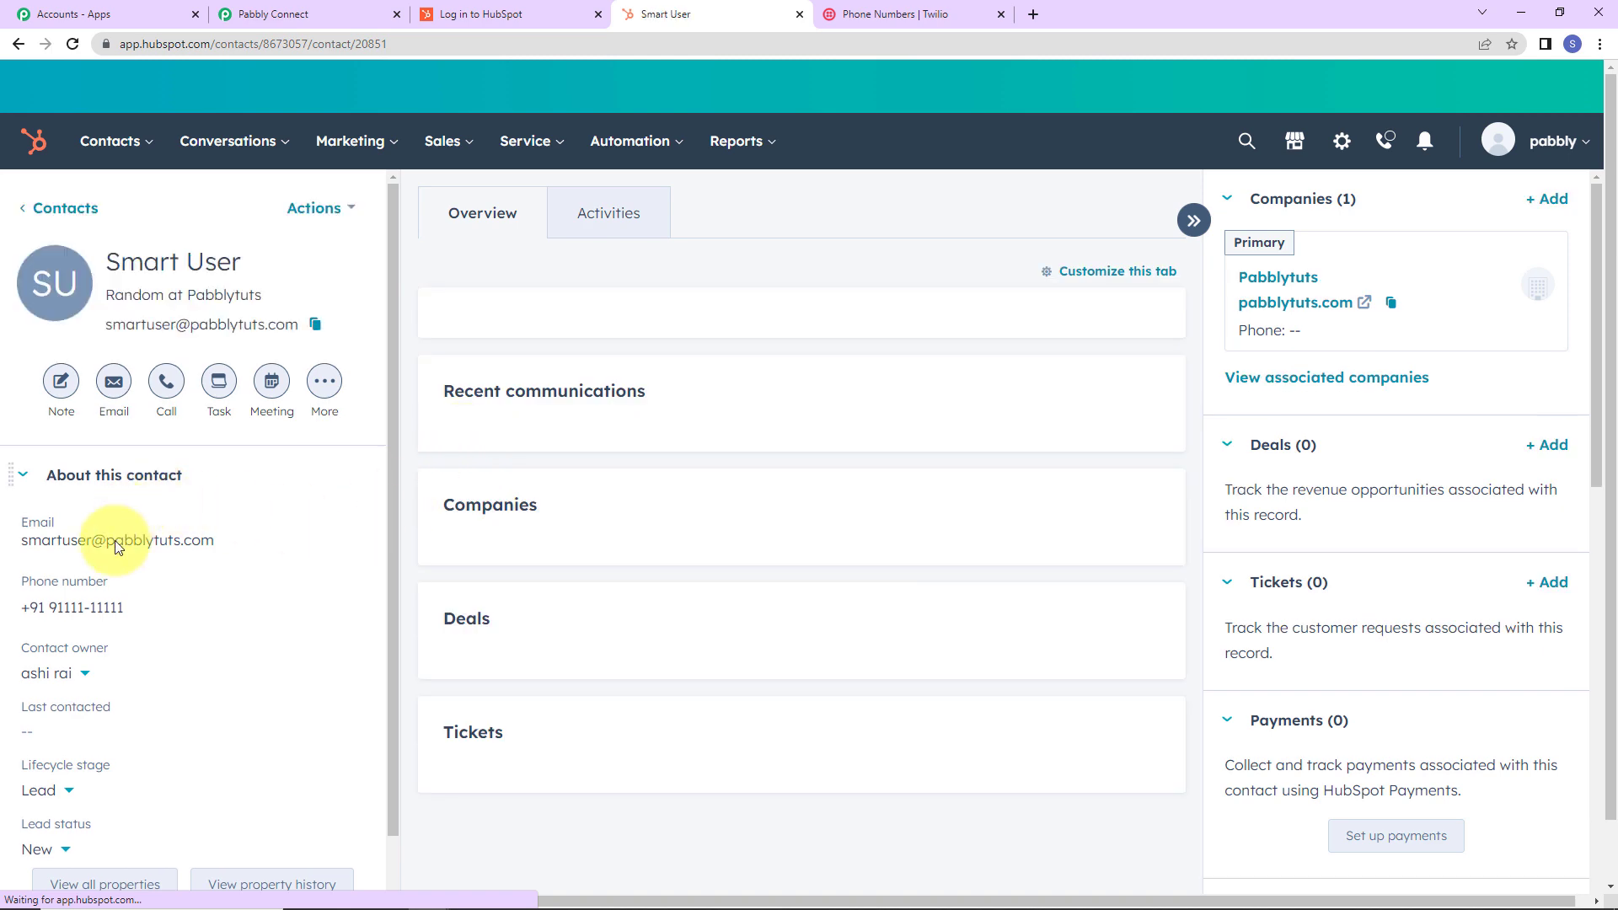
click(140, 605)
drag(628, 572, 594, 576)
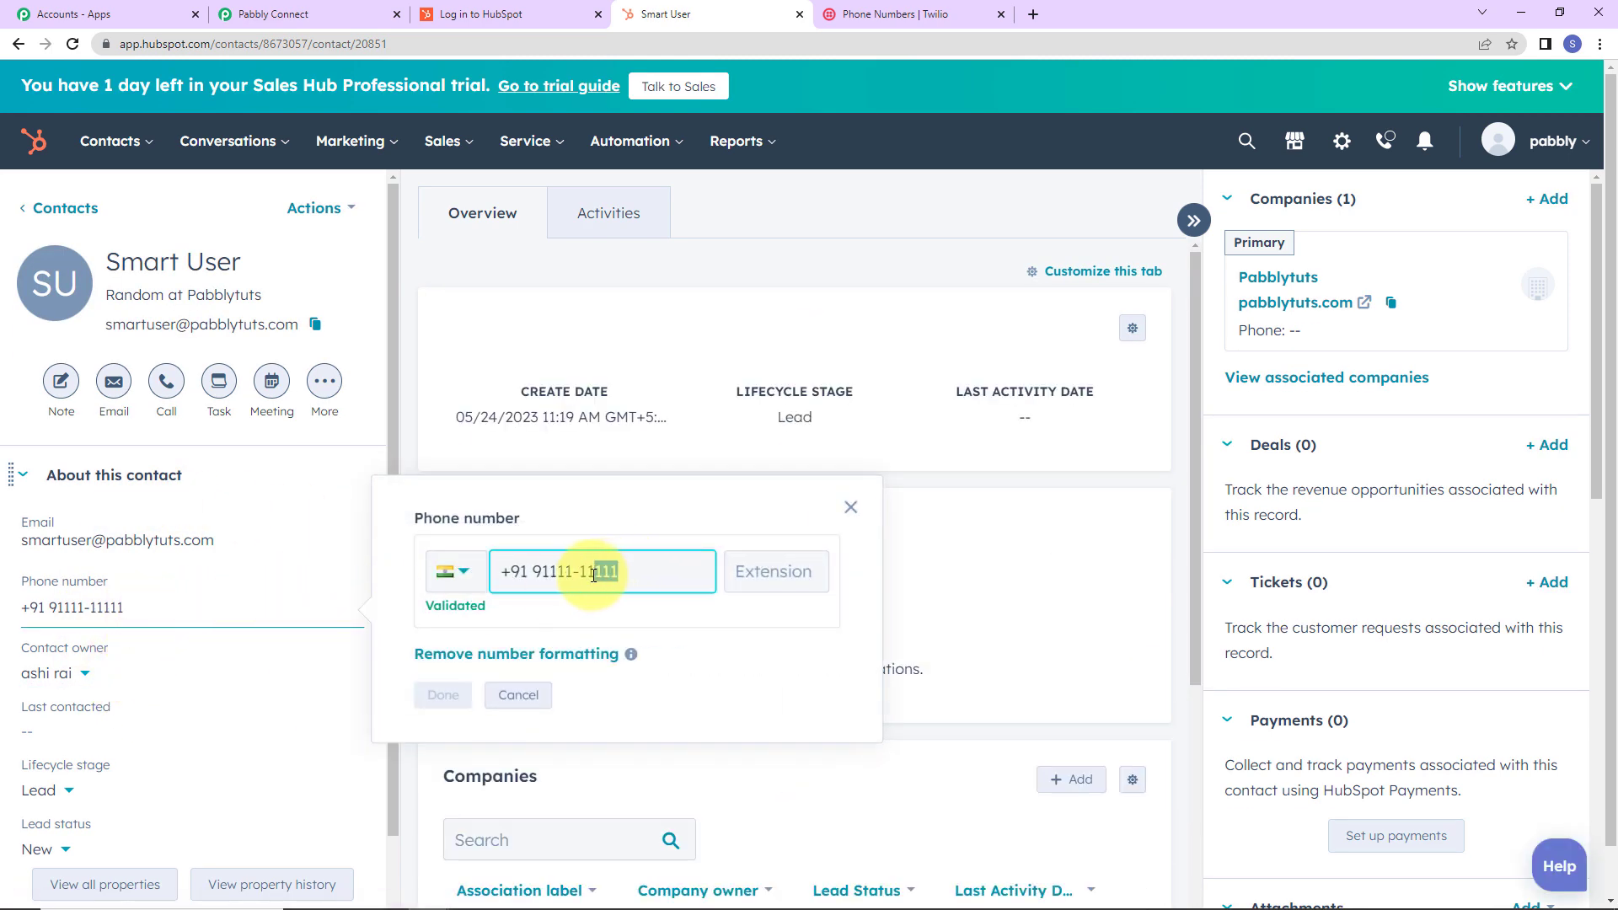
text(789)
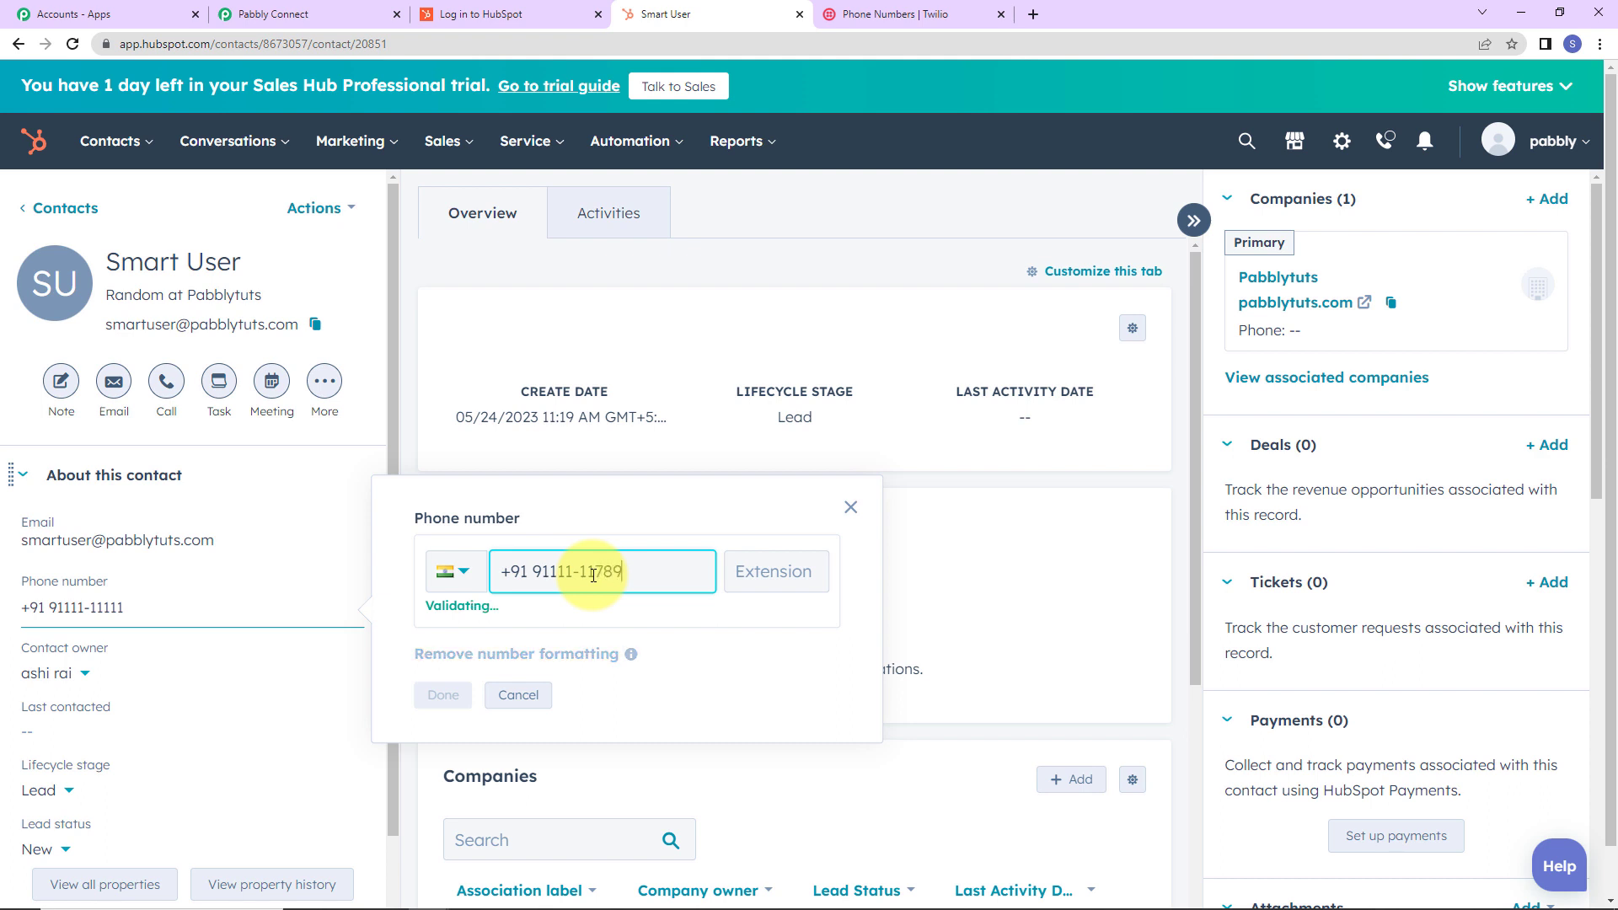
click(444, 695)
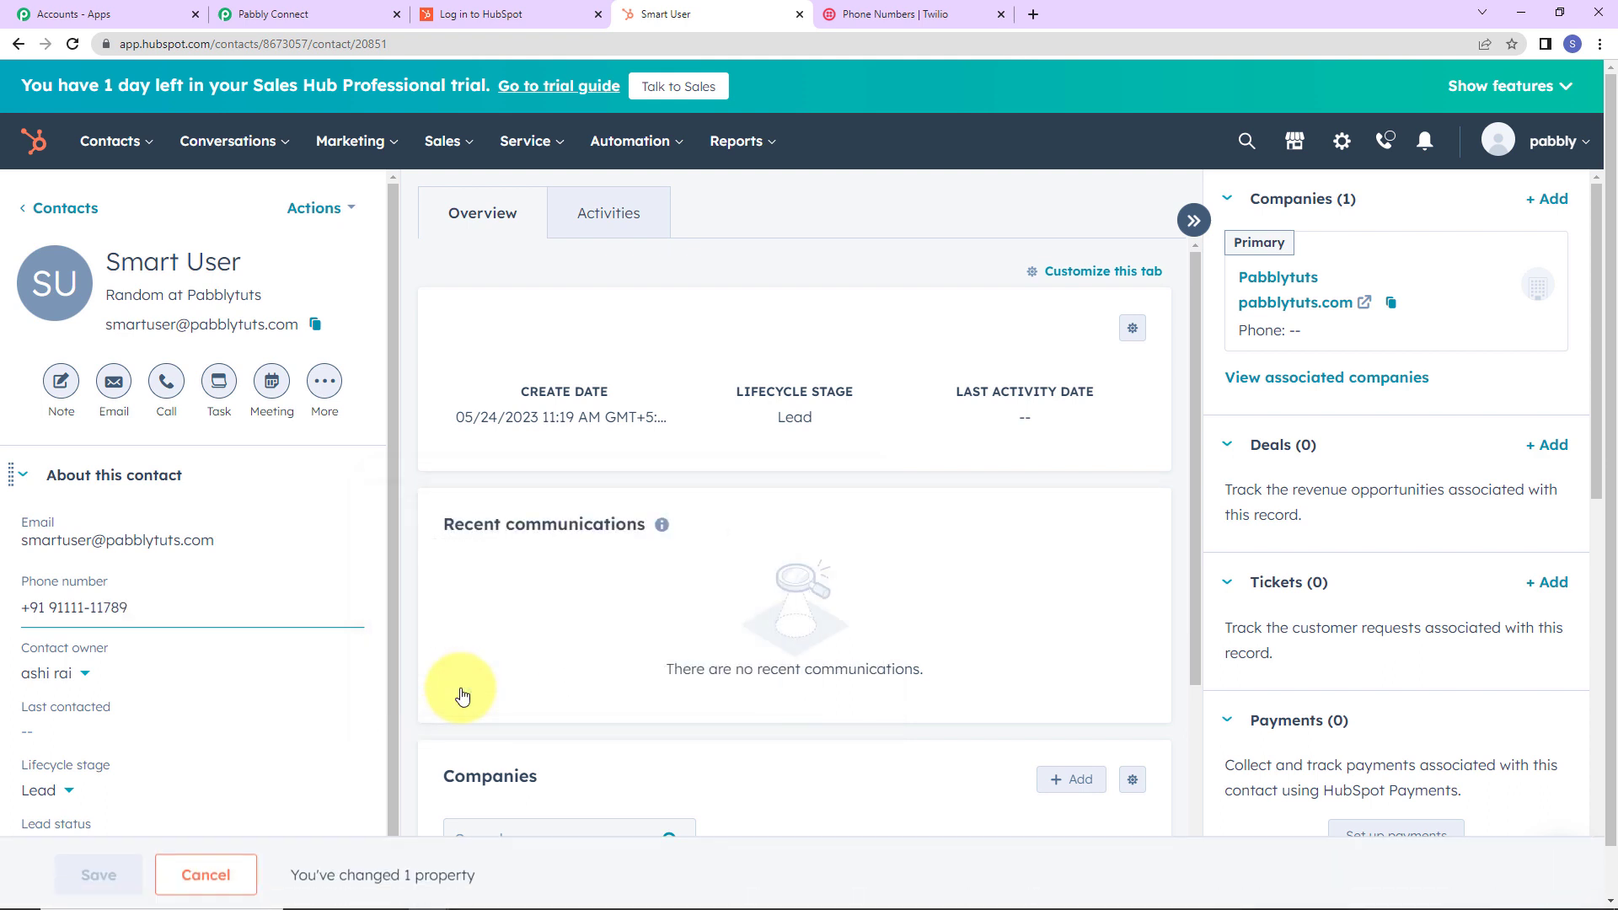
click(99, 871)
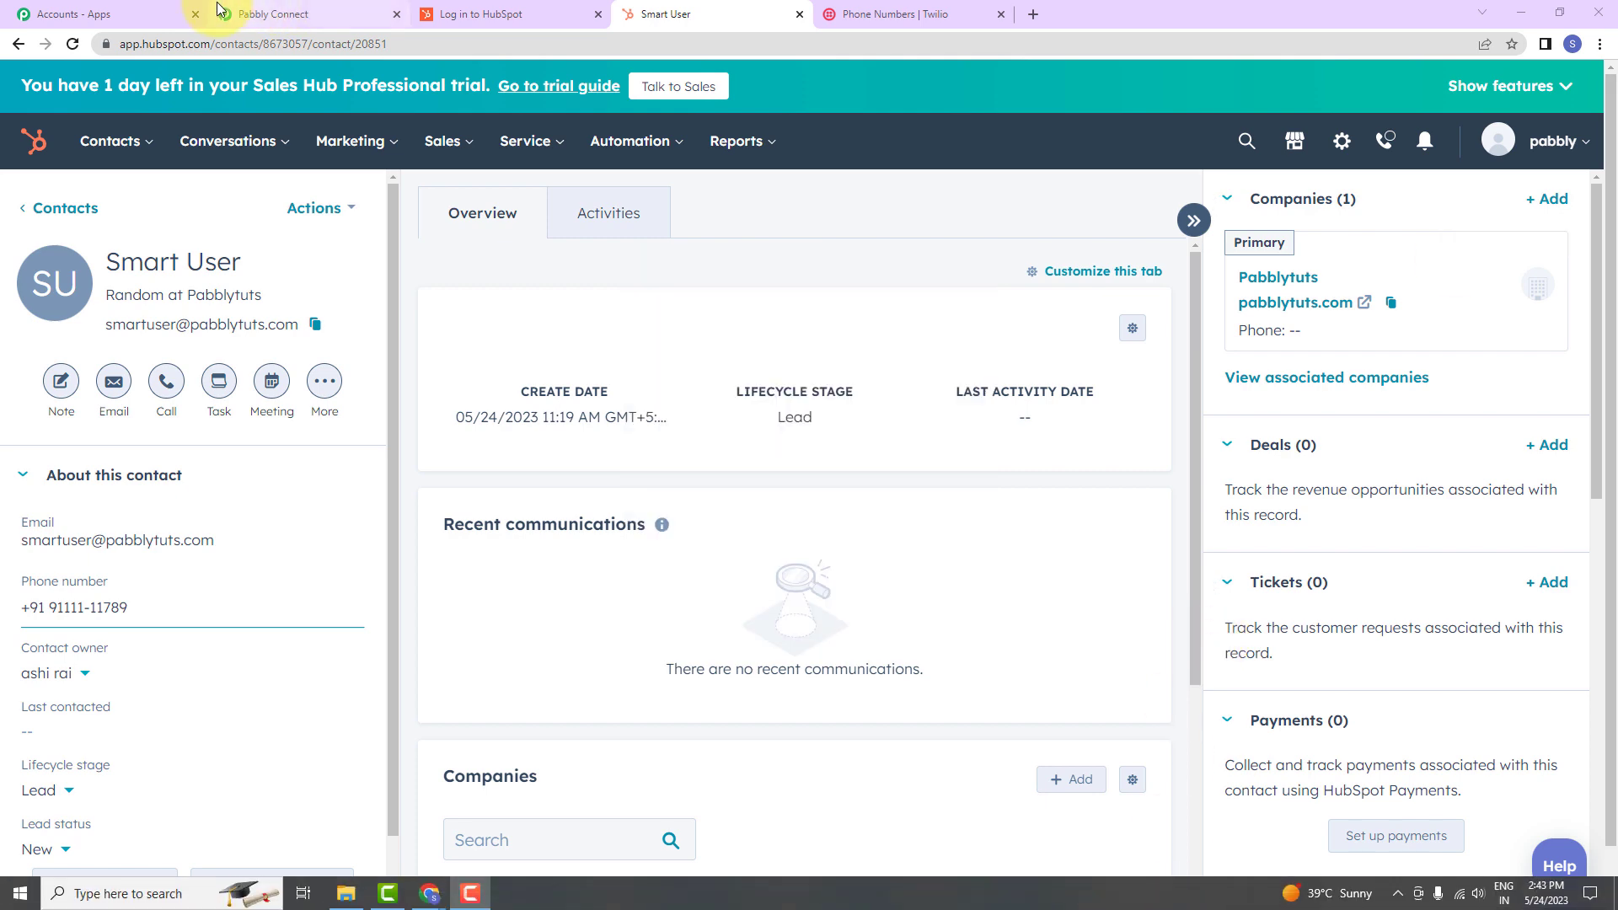
click(258, 17)
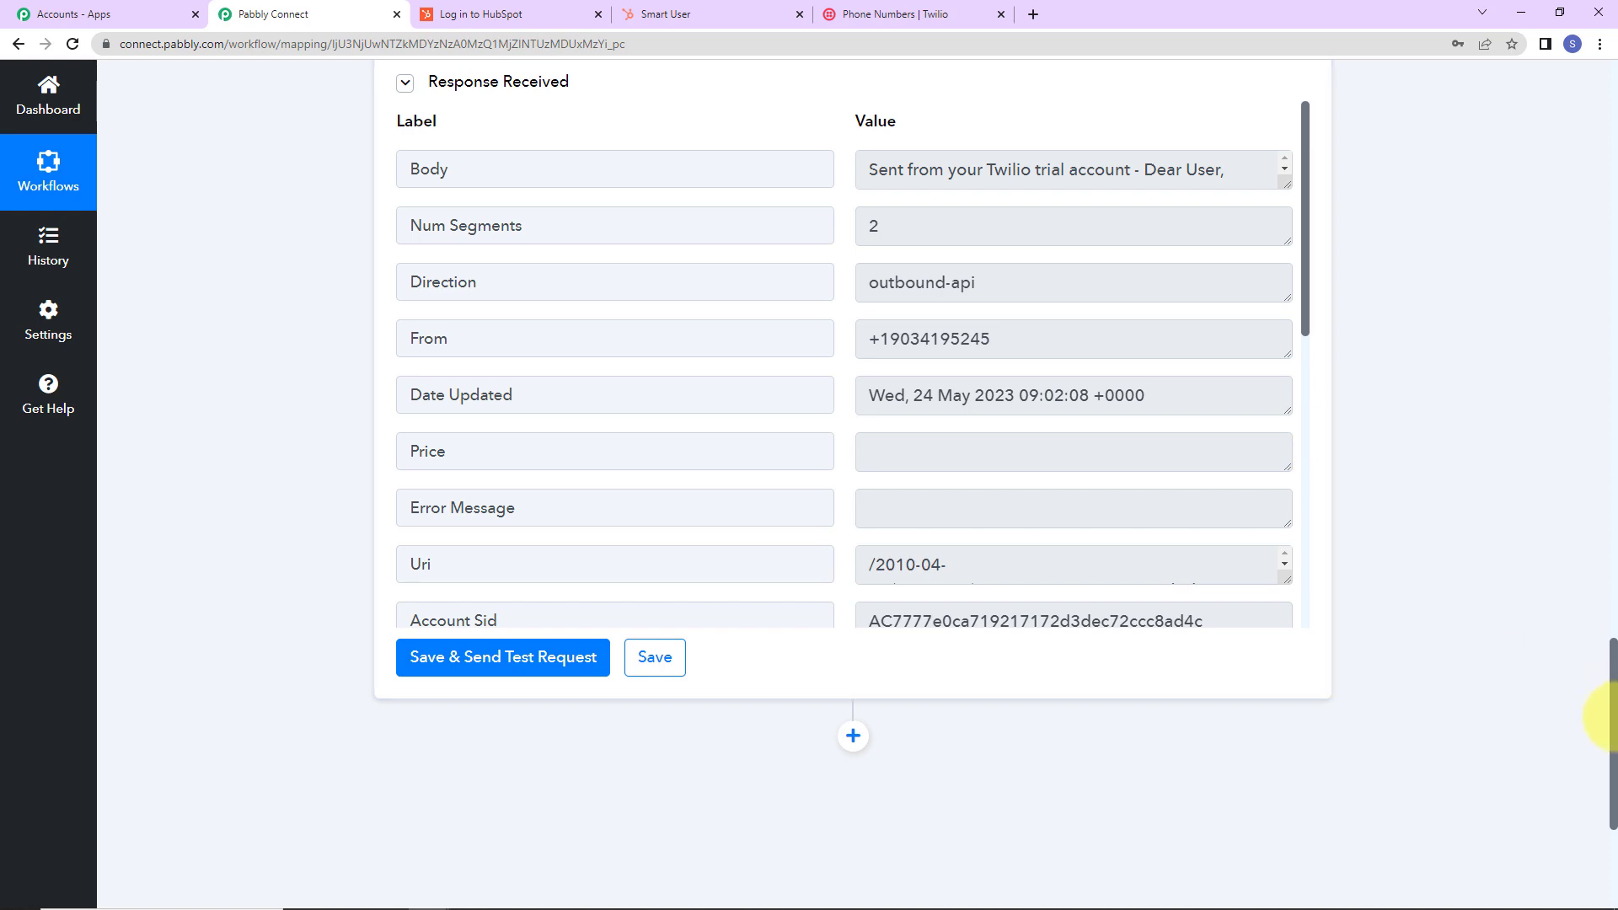
Collapse the HubSpot Contact Updated trigger and Twilio Send SMS action steps.
drag(1616, 721, 1606, 72)
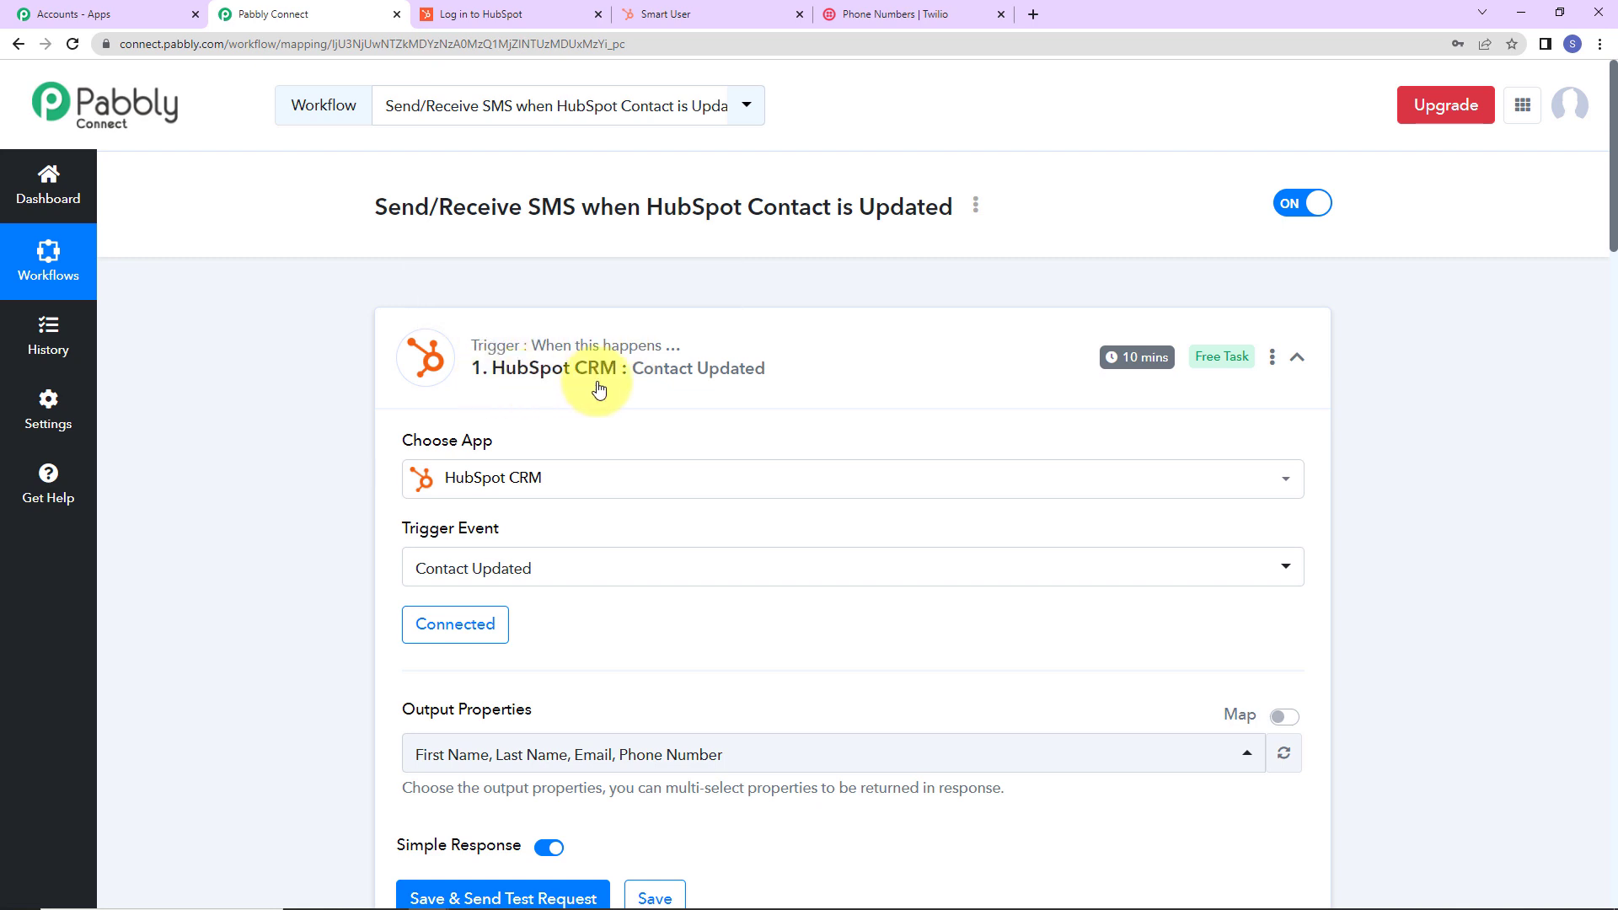
click(1297, 357)
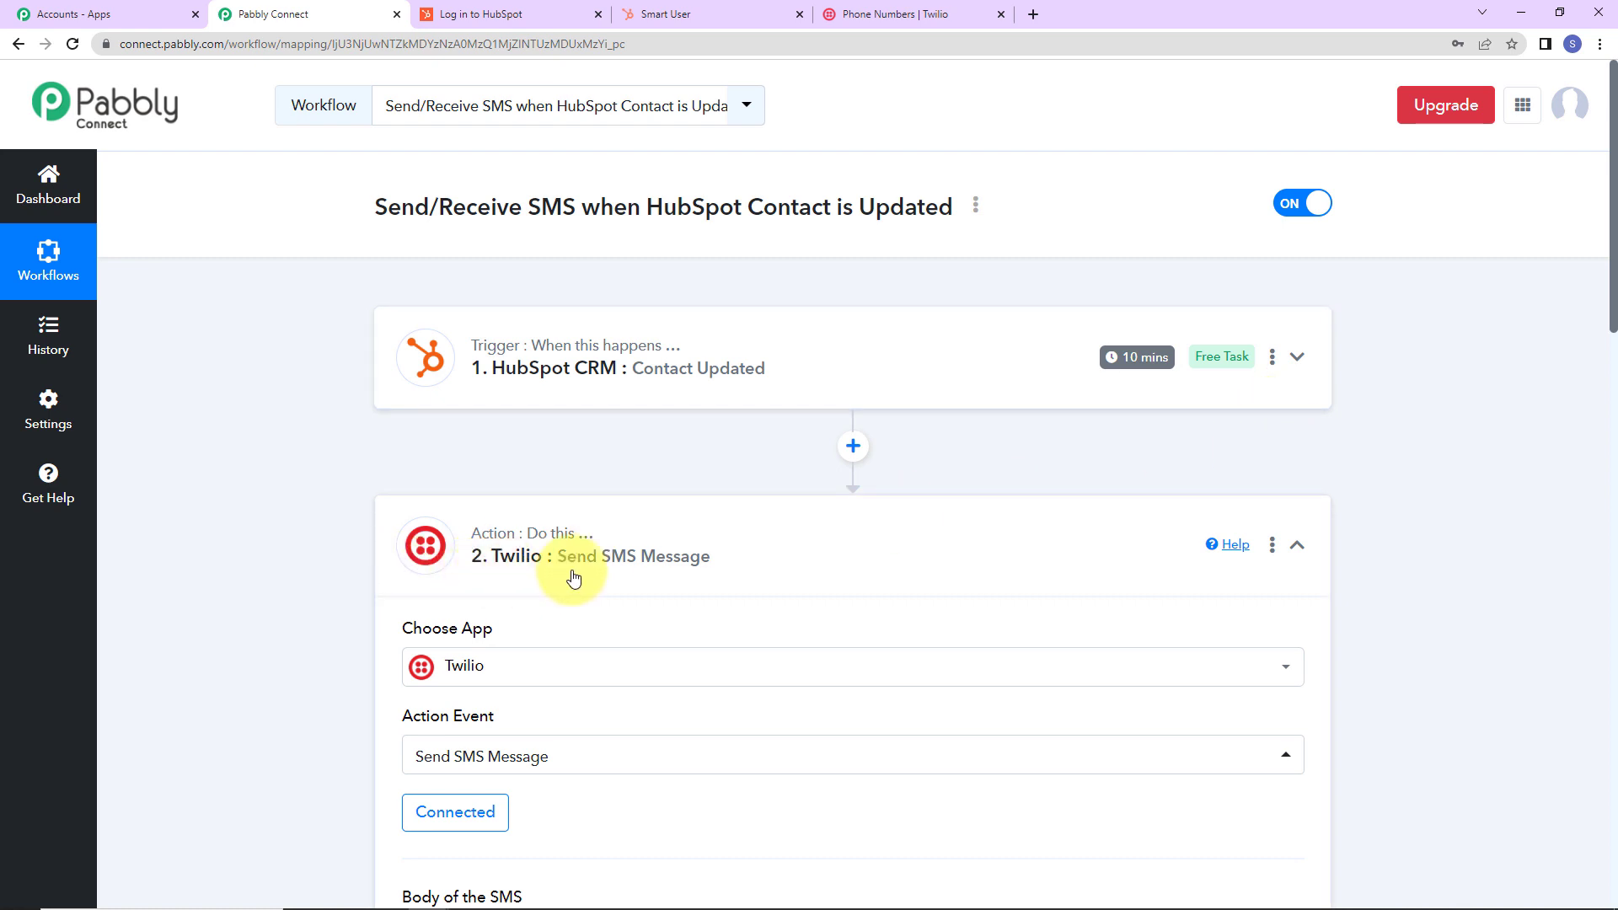
click(1295, 546)
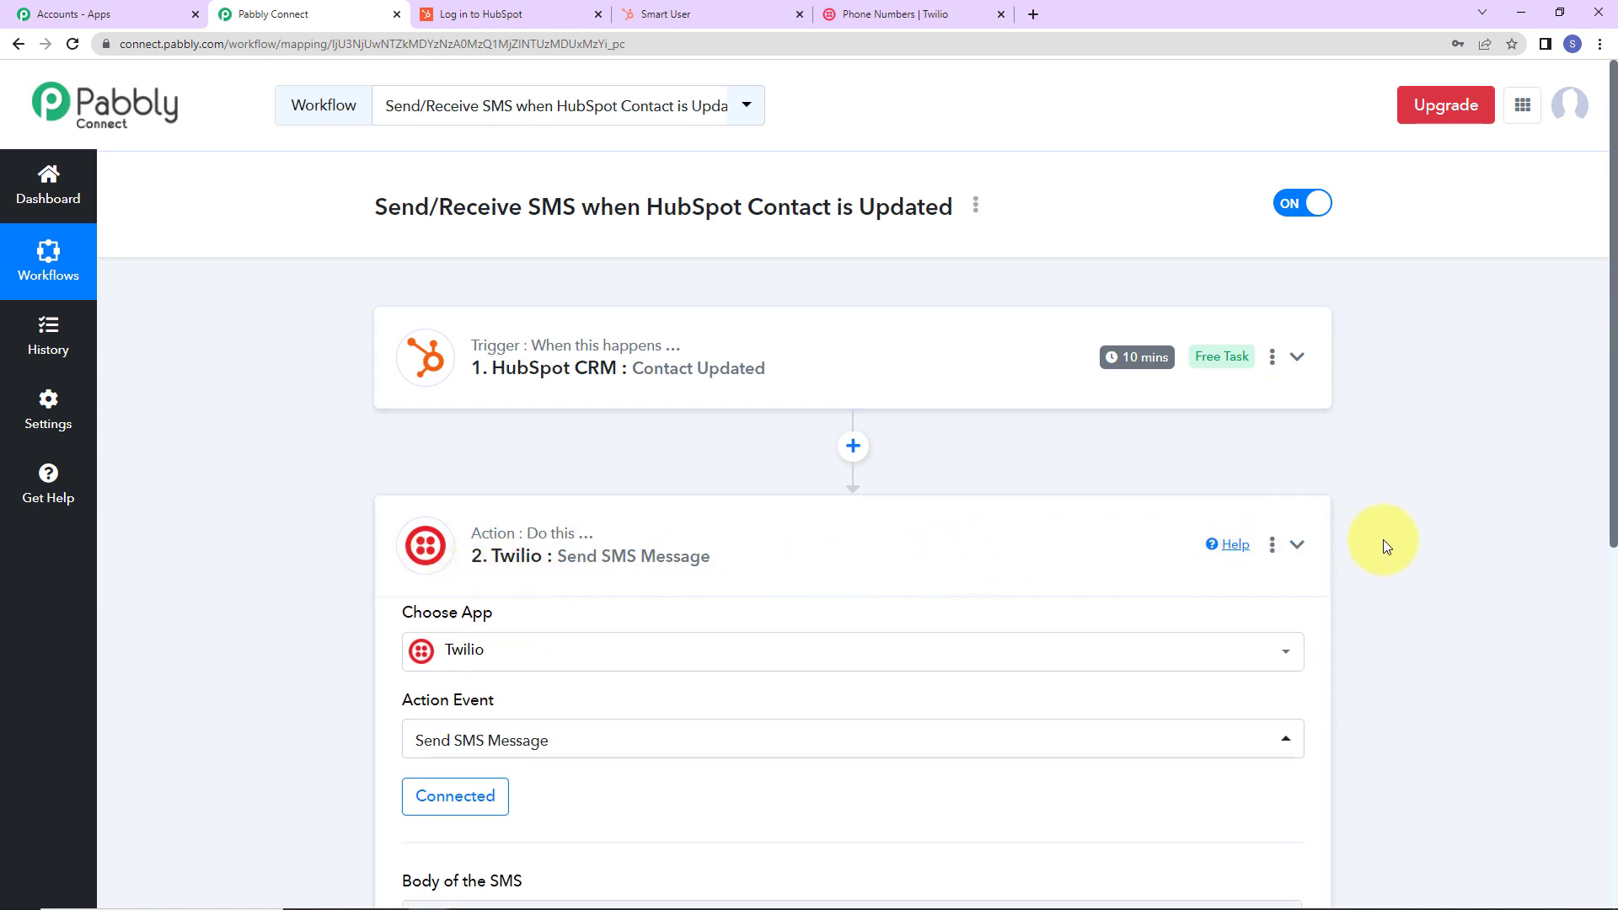